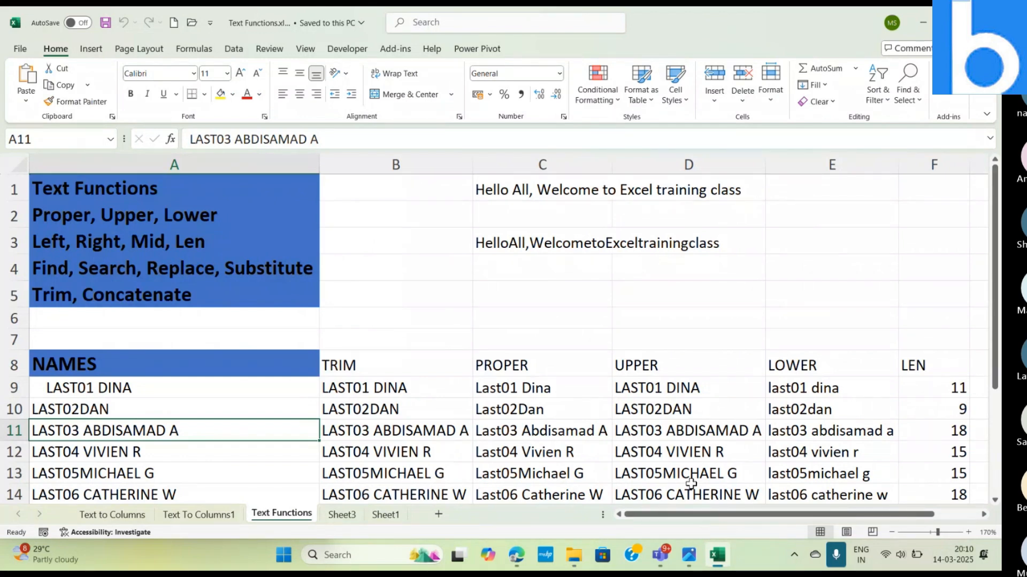
Step: Look over the Text Functions sheet and Sheet1, and add a blank worksheet after Sheet1
{"action": "left_click", "coordinate": [349, 517]}
{"action": "left_click", "coordinate": [395, 519]}
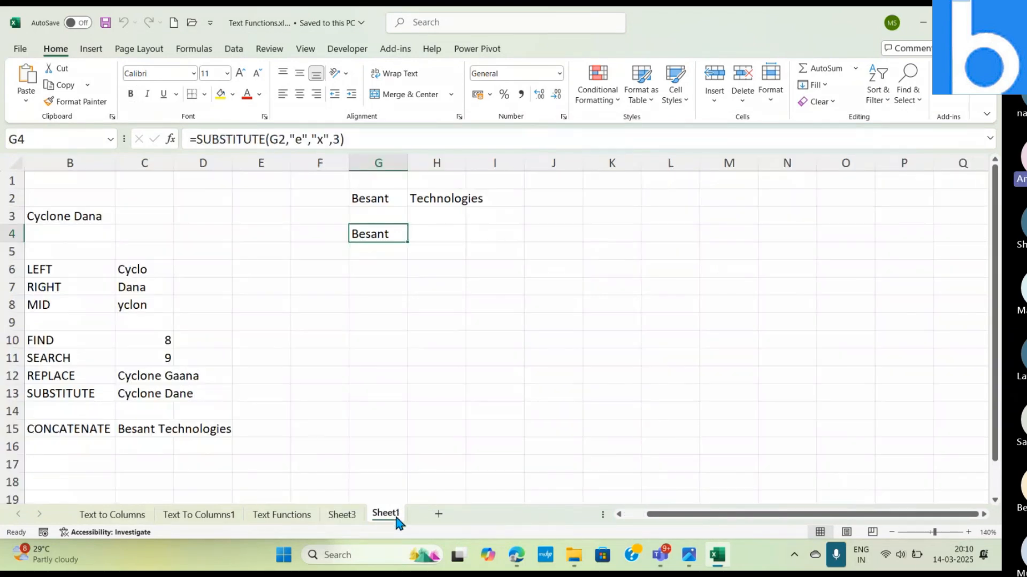
{"action": "left_click", "coordinate": [305, 516]}
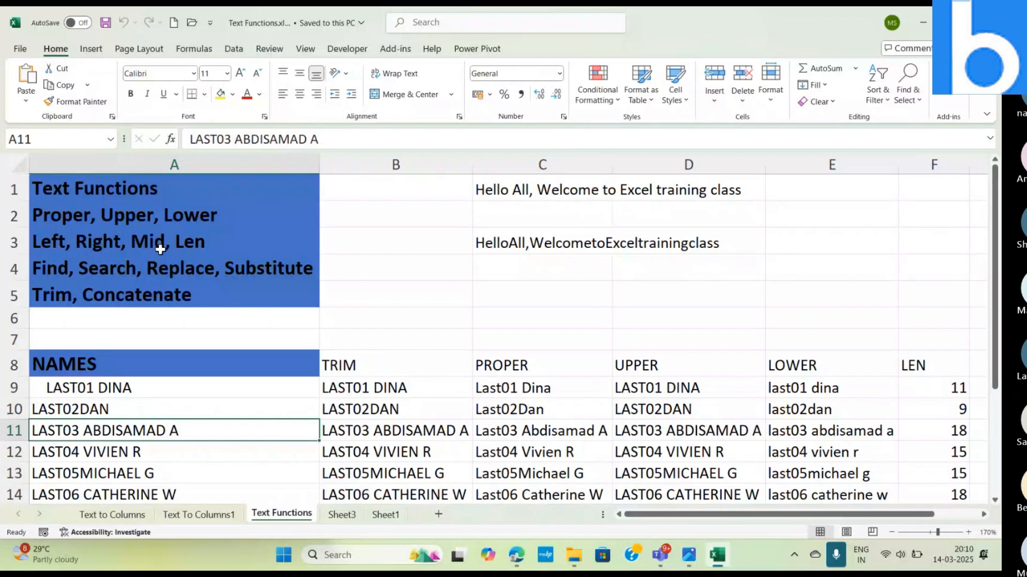
{"action": "left_click", "coordinate": [385, 518]}
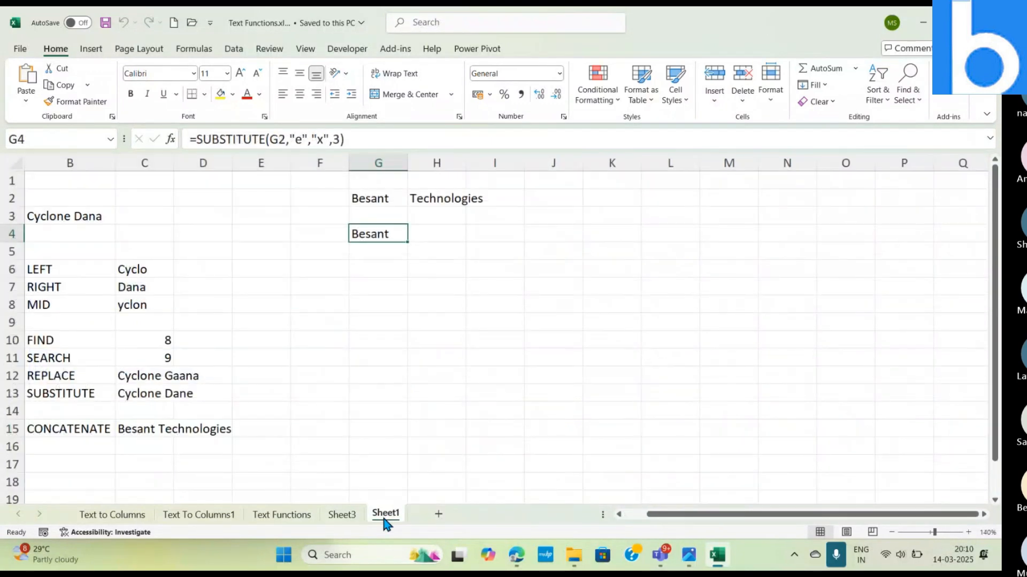
{"action": "left_click", "coordinate": [430, 514]}
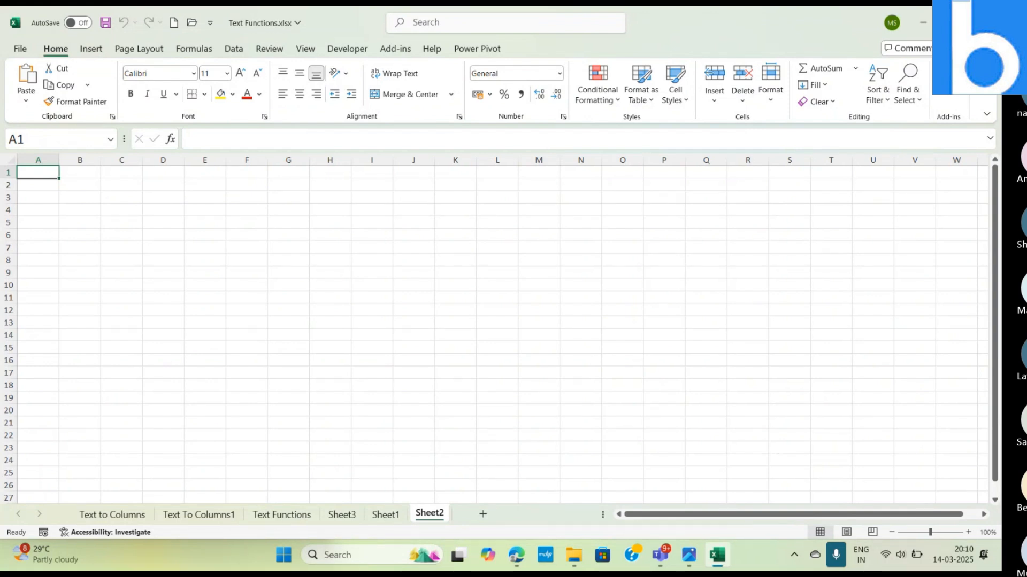
Step: Enter the sample text "Happy Holi" in cell B2 of the new worksheet
{"action": "left_click", "coordinate": [968, 532]}
{"action": "left_click", "coordinate": [969, 532]}
{"action": "left_click", "coordinate": [968, 532]}
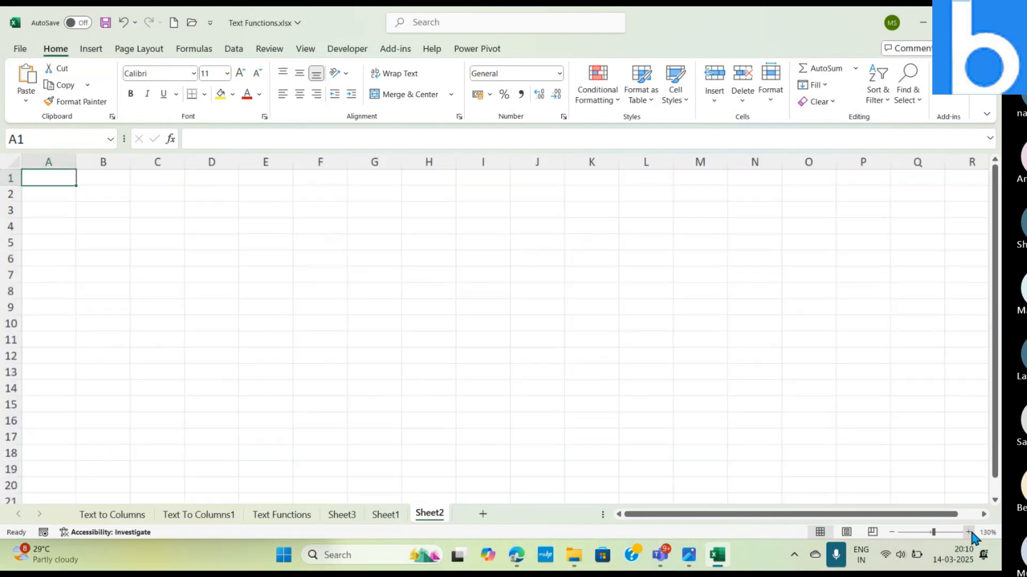
{"action": "left_click", "coordinate": [969, 532]}
{"action": "left_click", "coordinate": [969, 532]}
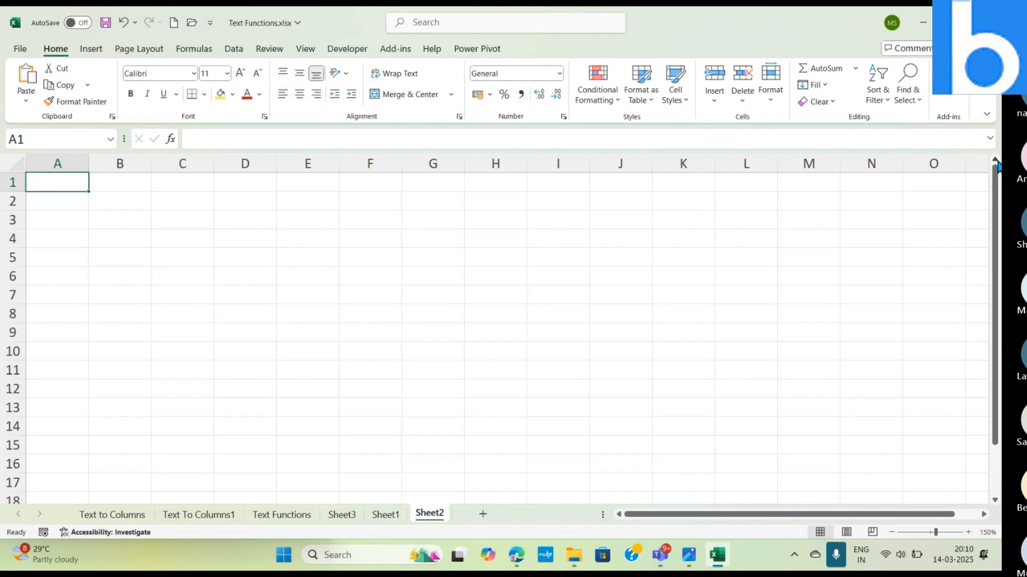
{"action": "key", "text": "Down"}
{"action": "key", "text": "Right"}
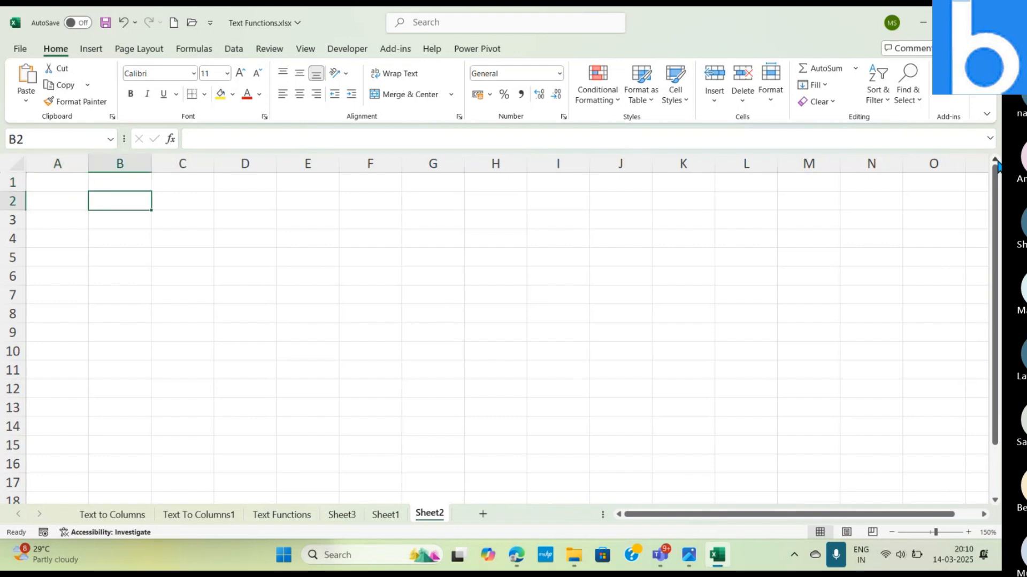
{"action": "key", "text": "Left"}
{"action": "key", "text": "Right"}
{"action": "type", "text": "H"}
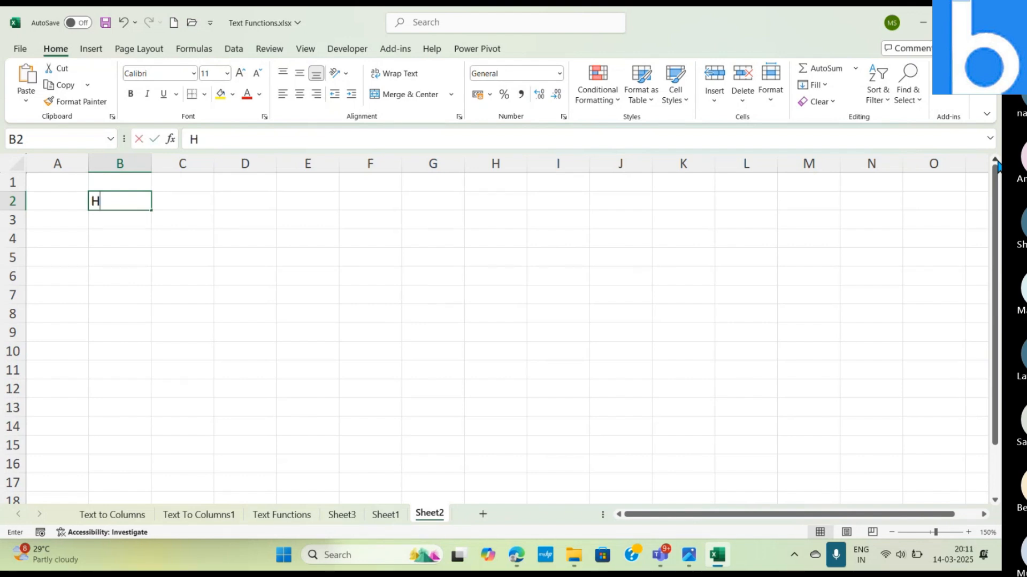
{"action": "type", "text": "app"}
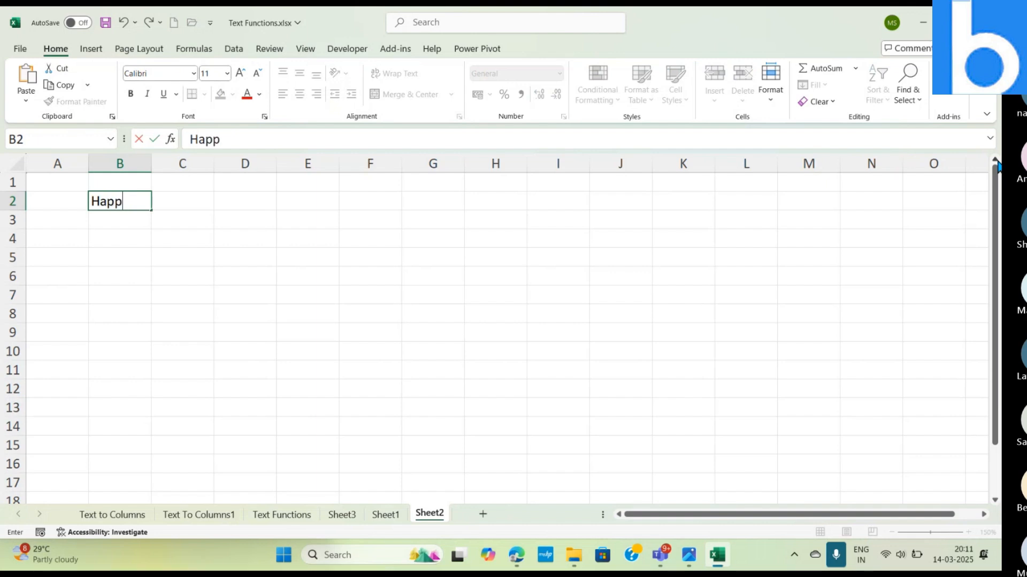
{"action": "type", "text": "y Holi"}
{"action": "key", "text": "Return"}
Step: Enter the label LEFT in cell A4
{"action": "key", "text": "Return"}
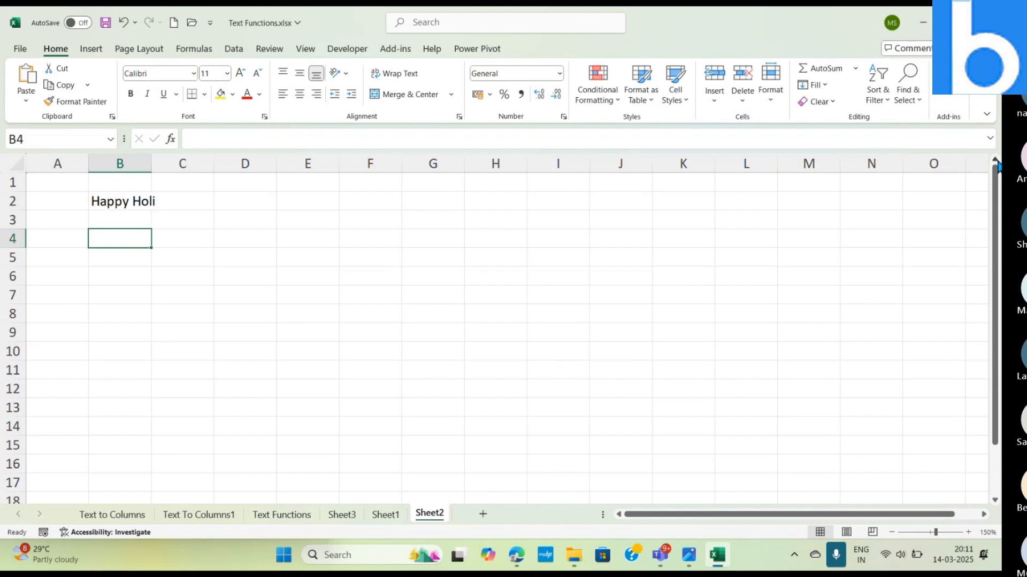
{"action": "key", "text": "Left"}
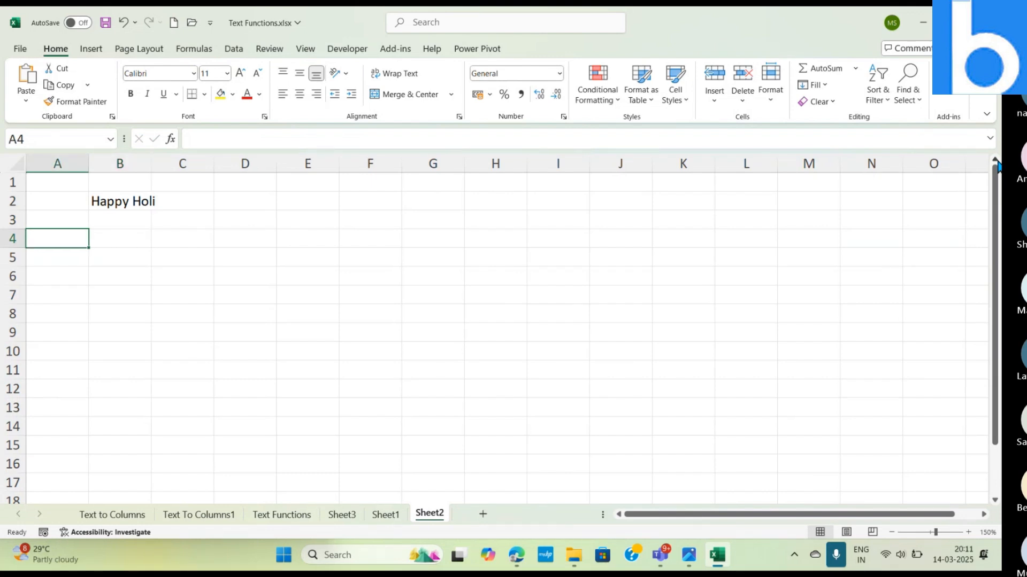
{"action": "type", "text": "LEFT"}
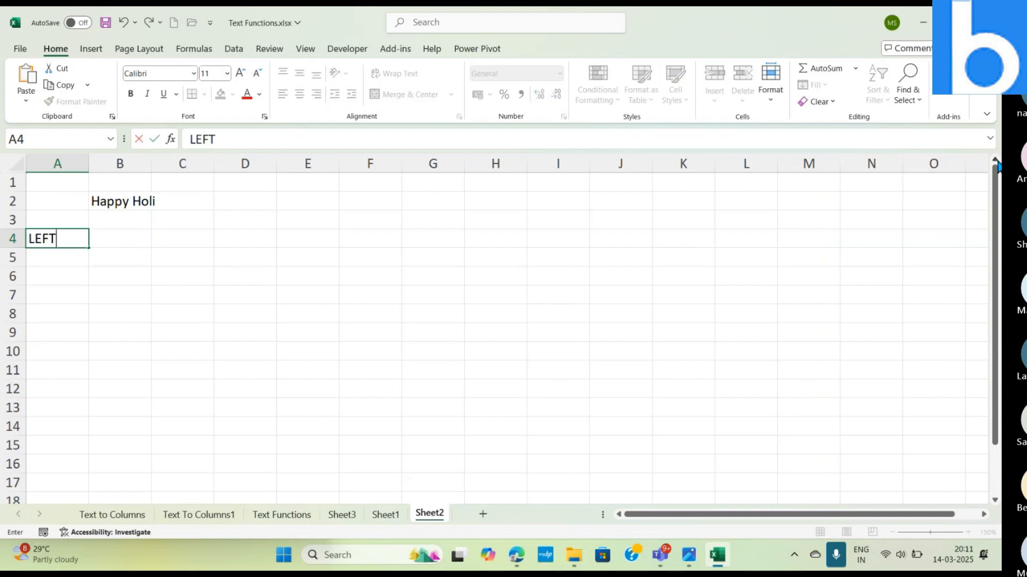
{"action": "key", "text": "Tab"}
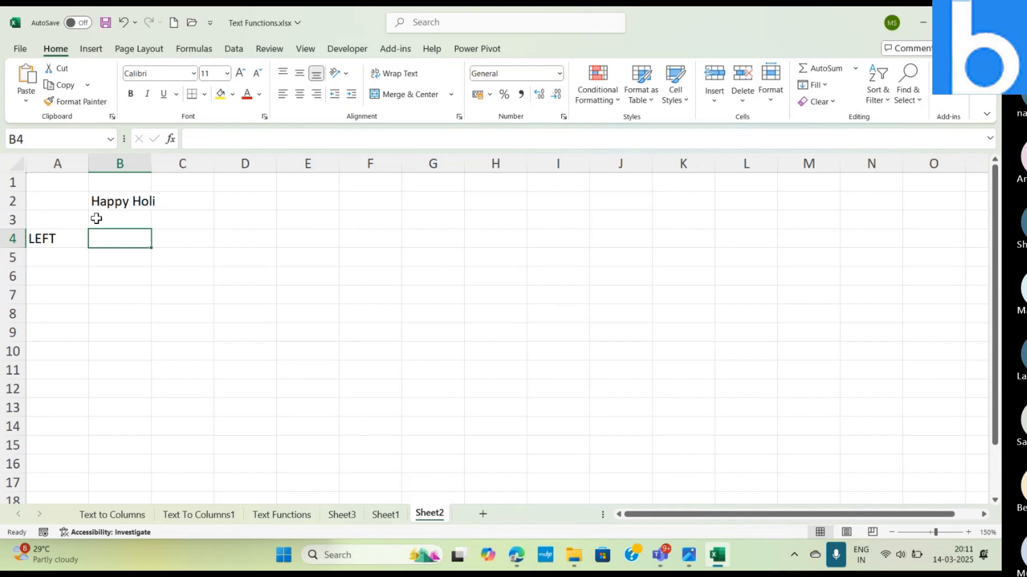
Step: Extract the first 5 characters of the B2 text in cell B4 with =LEFT(B2, 5)
{"action": "type", "text": "=LEFT"}
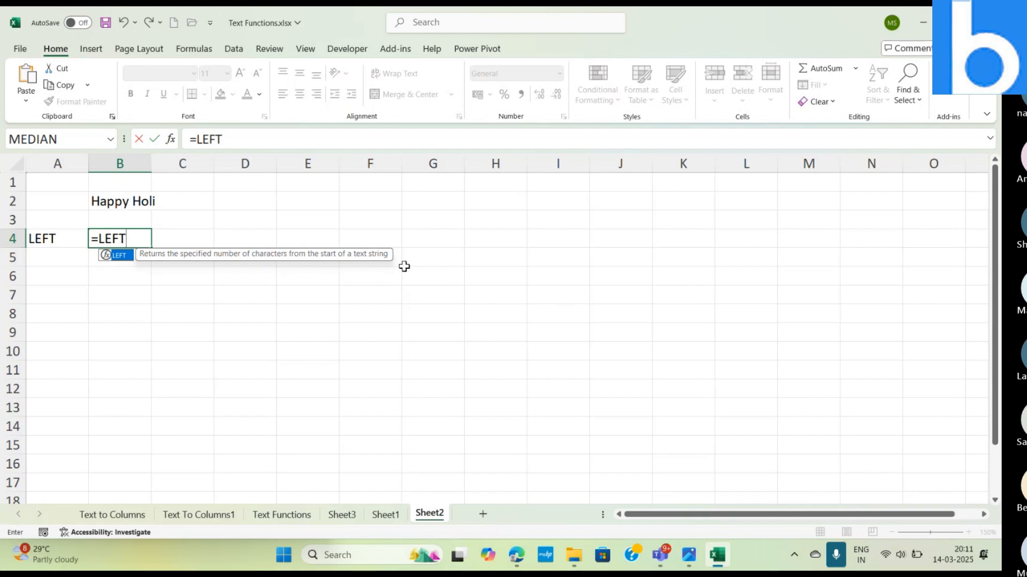
{"action": "type", "text": "("}
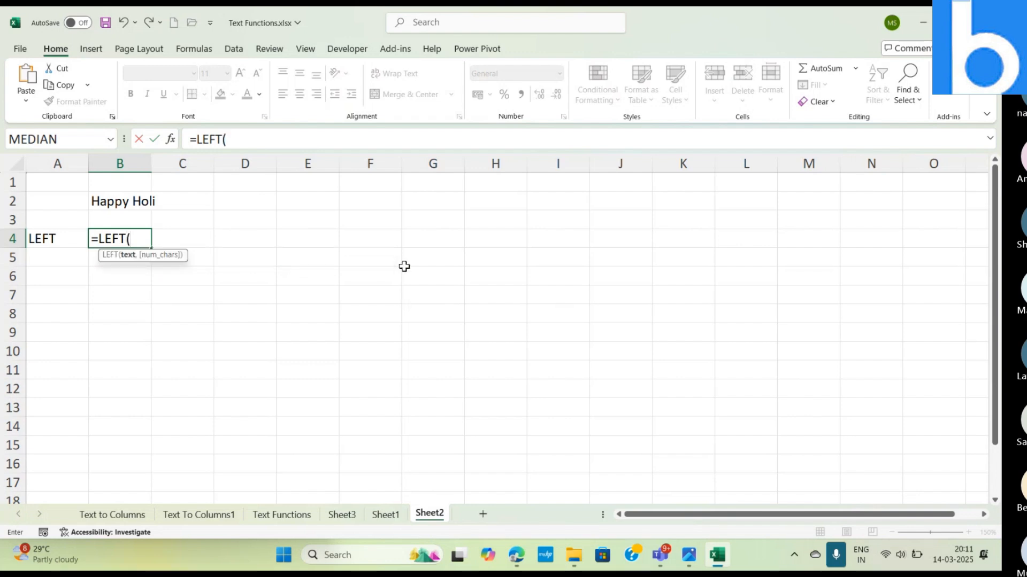
{"action": "left_click", "coordinate": [113, 203]}
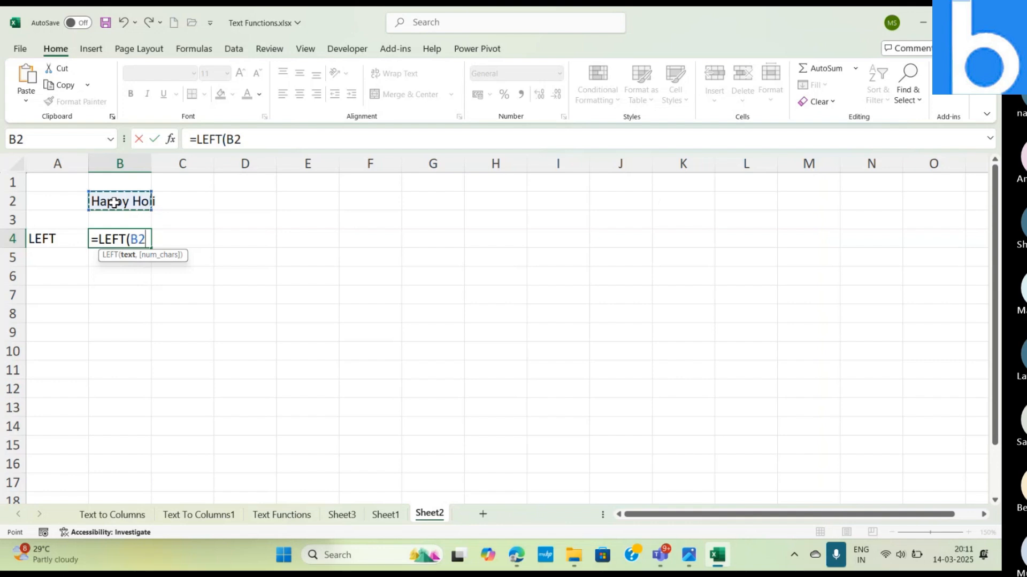
{"action": "type", "text": ","}
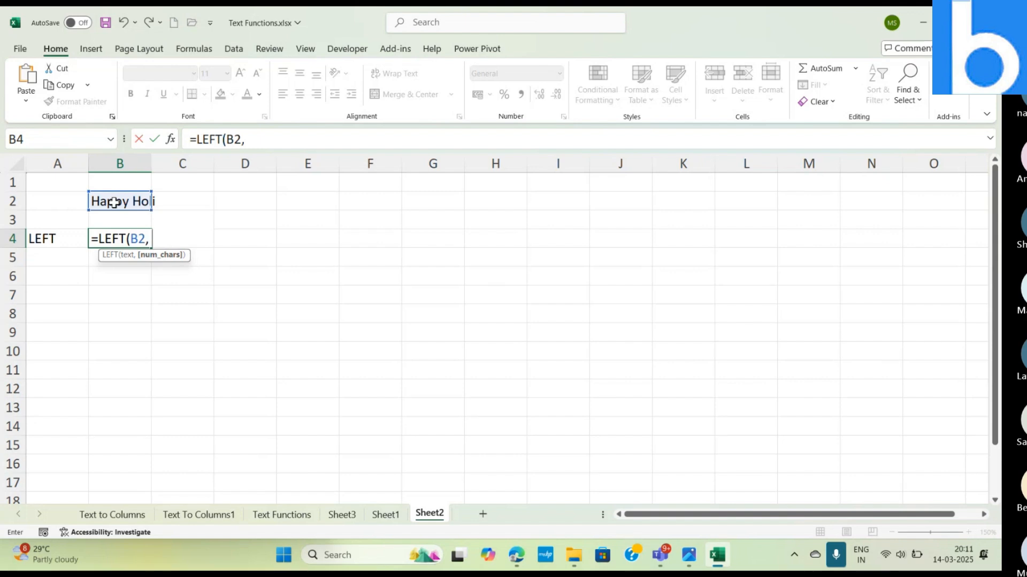
{"action": "type", "text": " 5)"}
{"action": "key", "text": "Return"}
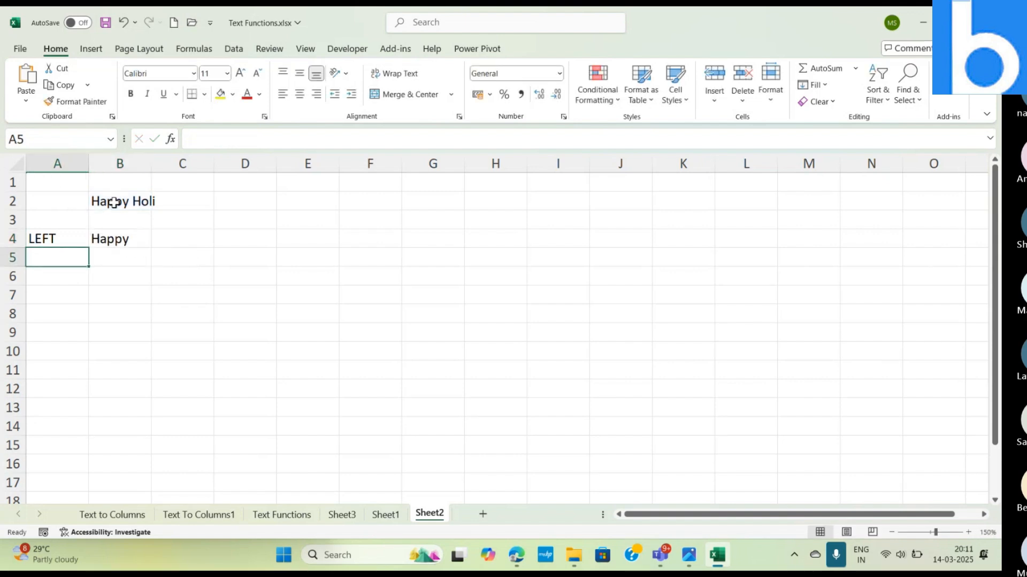
Step: Remove the character count from the LEFT formula in B4 so it reads =LEFT(B2)
{"action": "key", "text": "Up"}
{"action": "key", "text": "Right"}
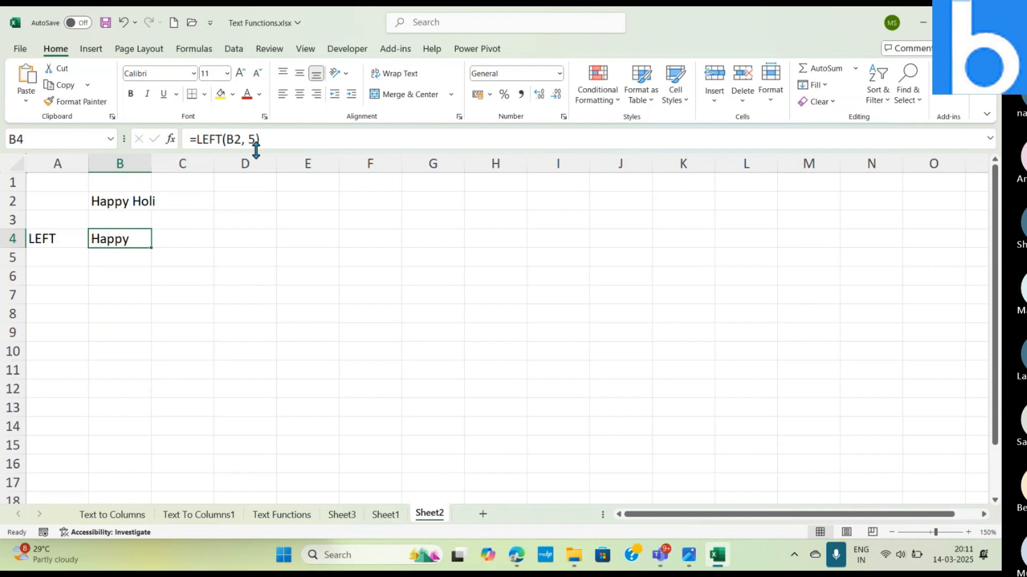
{"action": "left_click", "coordinate": [287, 140]}
{"action": "key", "text": "BackSpace"}
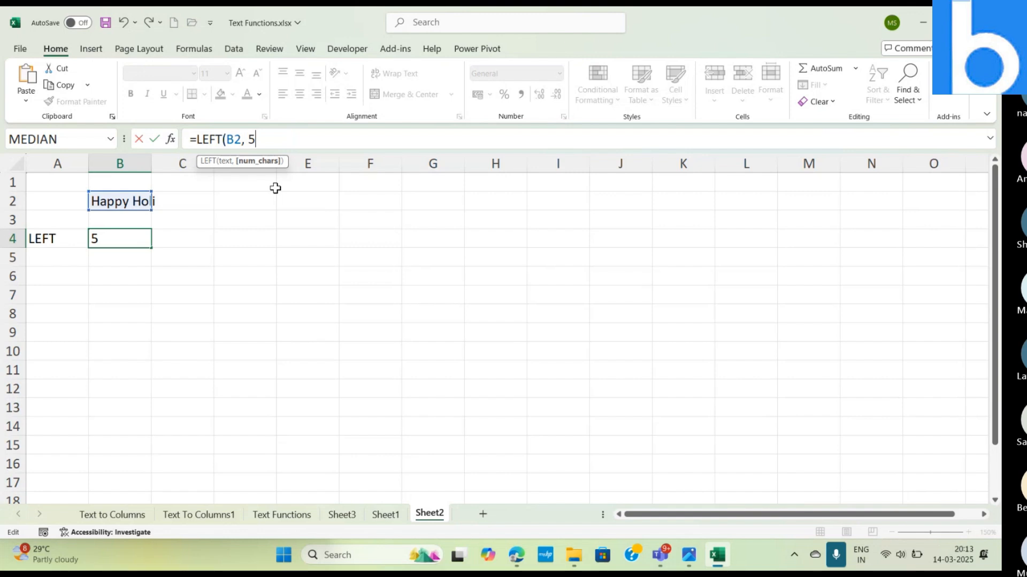
{"action": "key", "text": "BackSpace"}
{"action": "key", "text": "BackSpace"}
{"action": "key", "text": "BackSpace"}
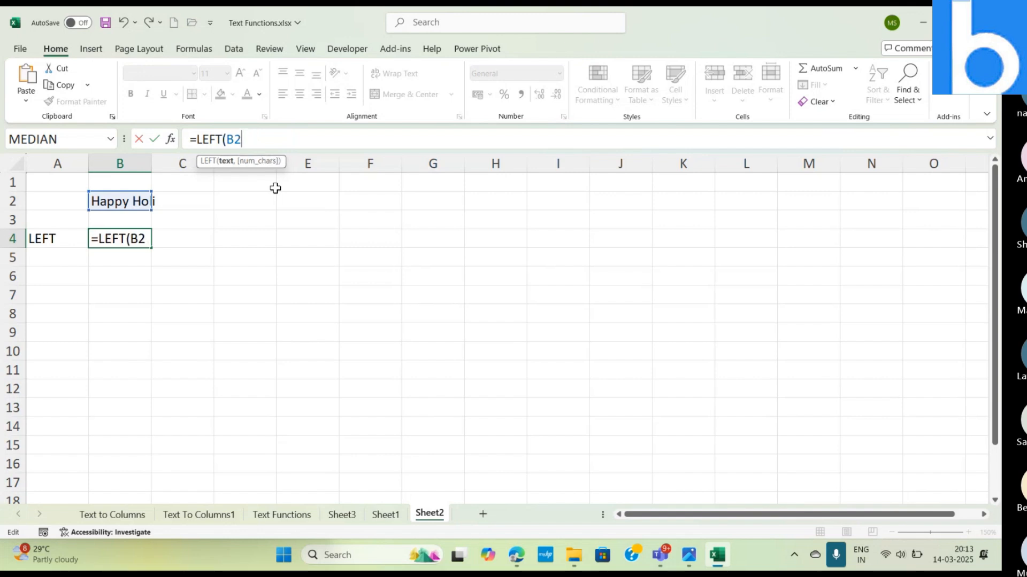
{"action": "type", "text": ")"}
{"action": "key", "text": "Return"}
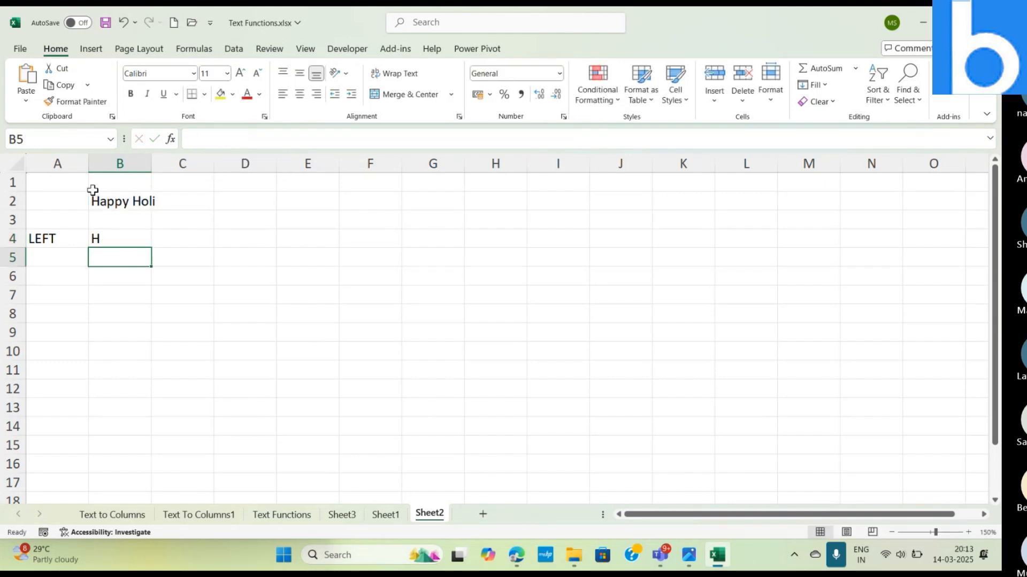
Step: Examine the Text and Num_chars argument descriptions of the LEFT function in B4 without changing the formula
{"action": "left_click", "coordinate": [114, 239]}
{"action": "left_click", "coordinate": [172, 140]}
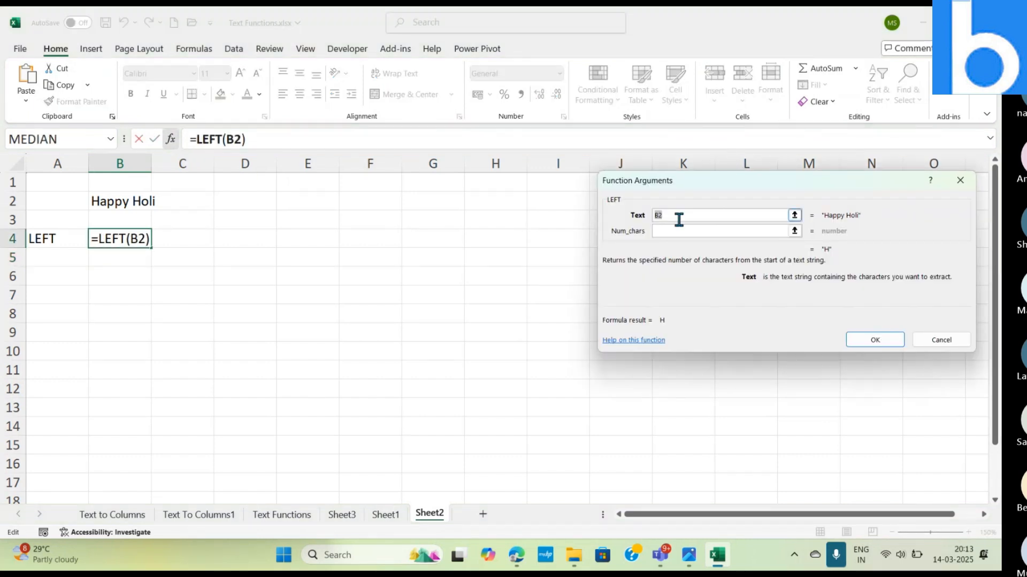
{"action": "left_click", "coordinate": [678, 217]}
{"action": "left_click", "coordinate": [713, 230]}
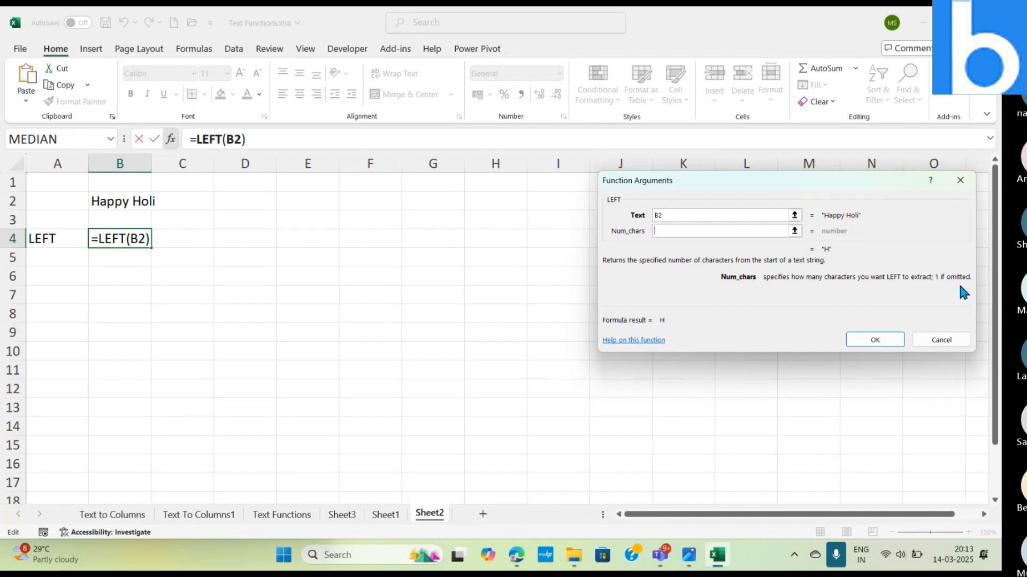
{"action": "left_click", "coordinate": [957, 341]}
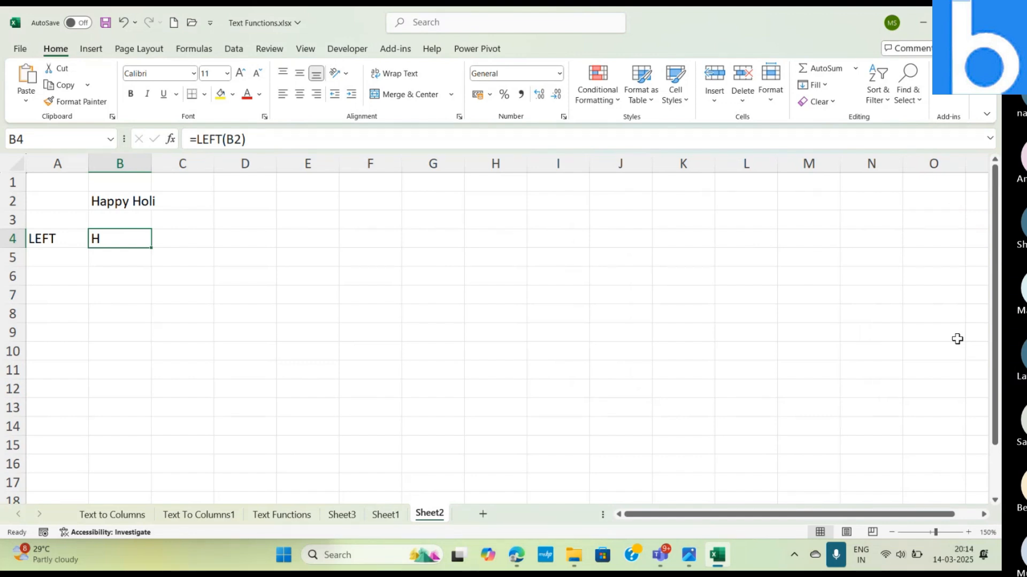
Step: Enter the label RIGHT in cell A5
{"action": "key", "text": "Down"}
{"action": "key", "text": "Left"}
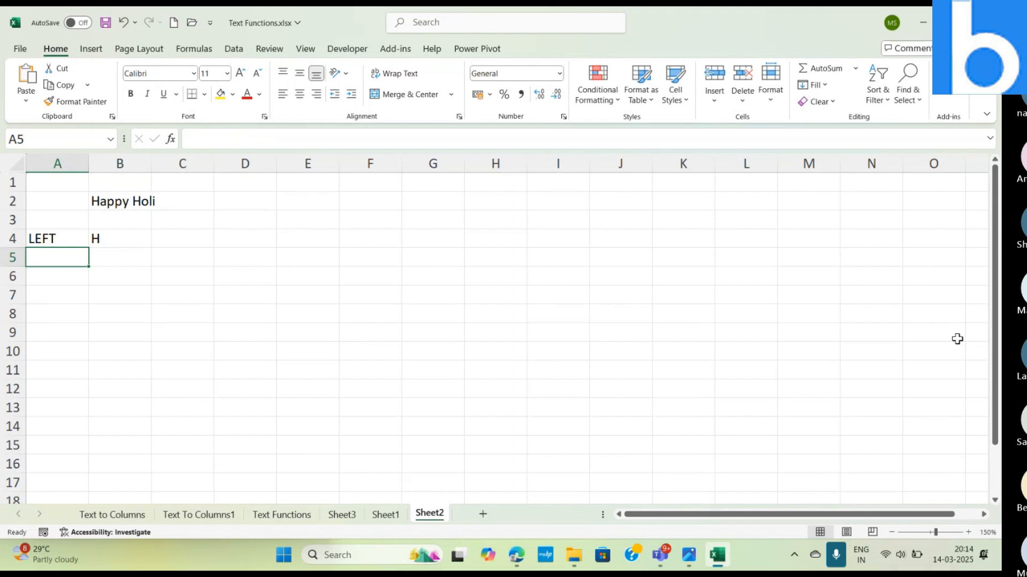
{"action": "type", "text": "RIGHT"}
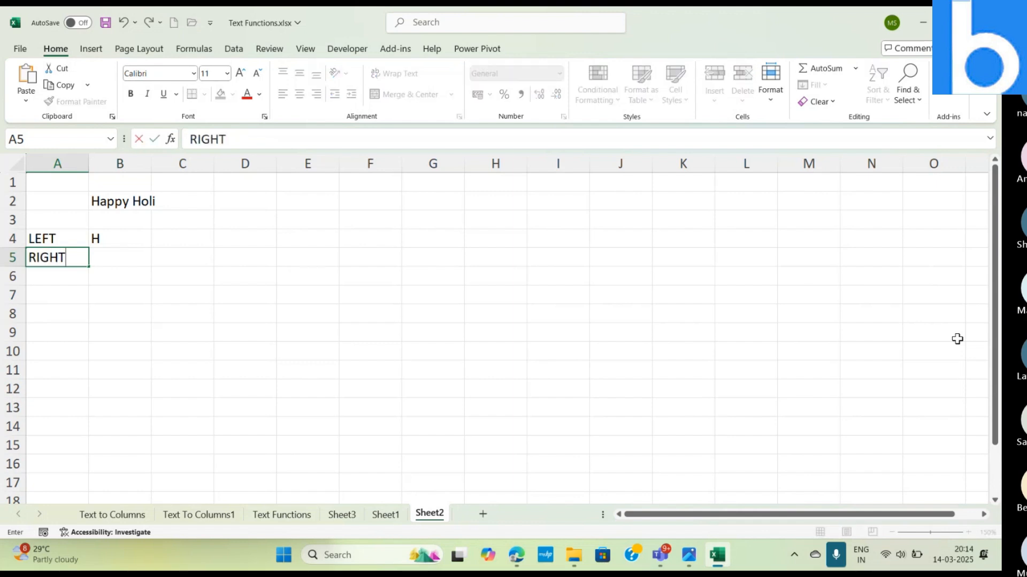
{"action": "key", "text": "Tab"}
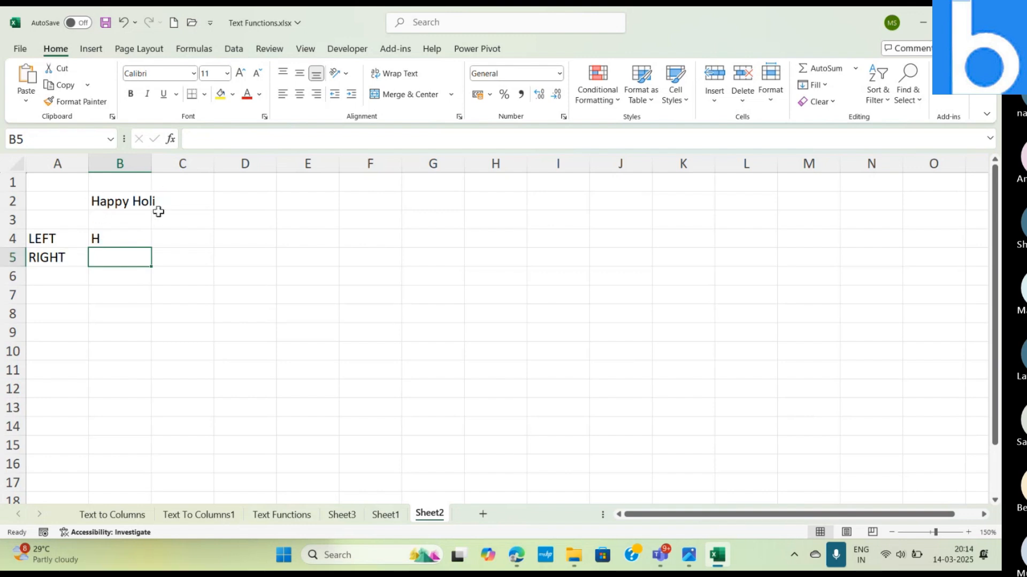
Step: Extract the last 4 characters of the B2 text in cell B5 with =RIGHT(B2,4)
{"action": "type", "text": "=RIGHT("}
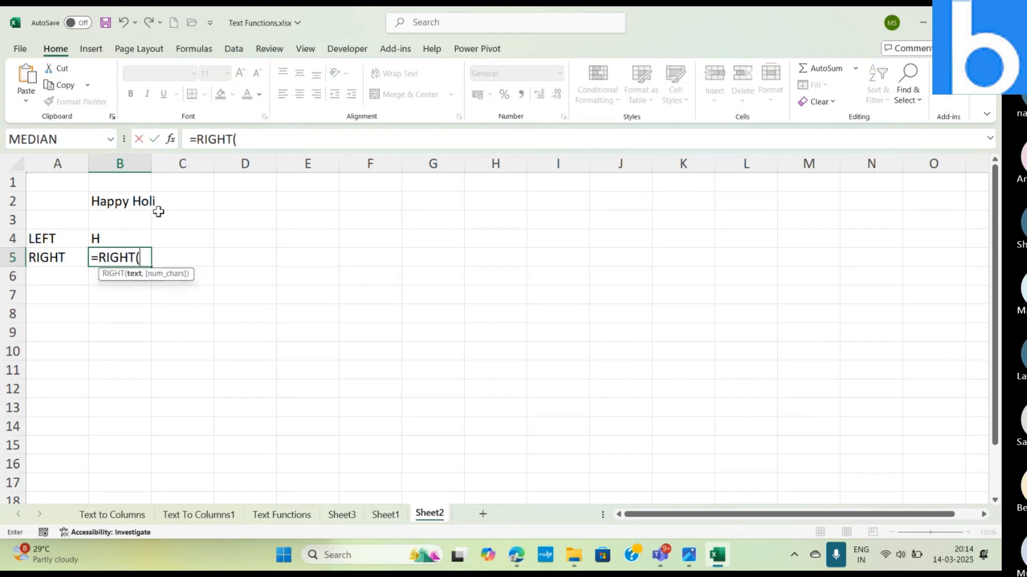
{"action": "left_click", "coordinate": [119, 200]}
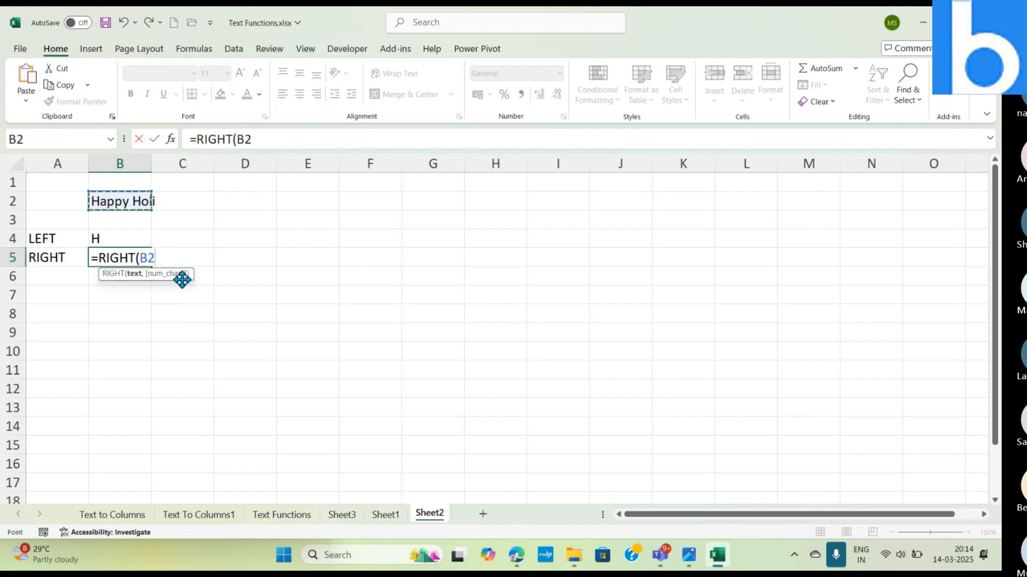
{"action": "type", "text": ","}
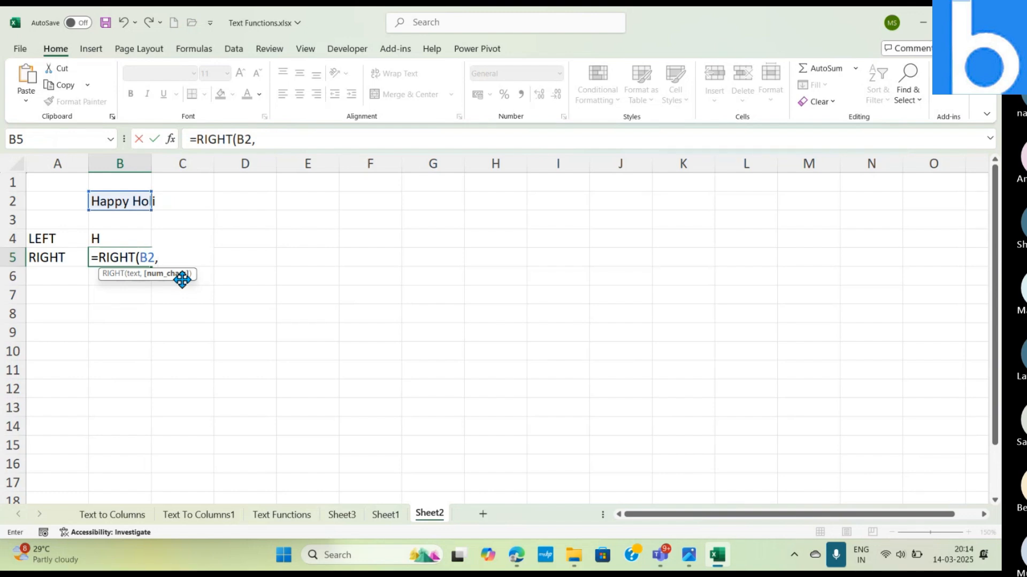
{"action": "type", "text": "4)"}
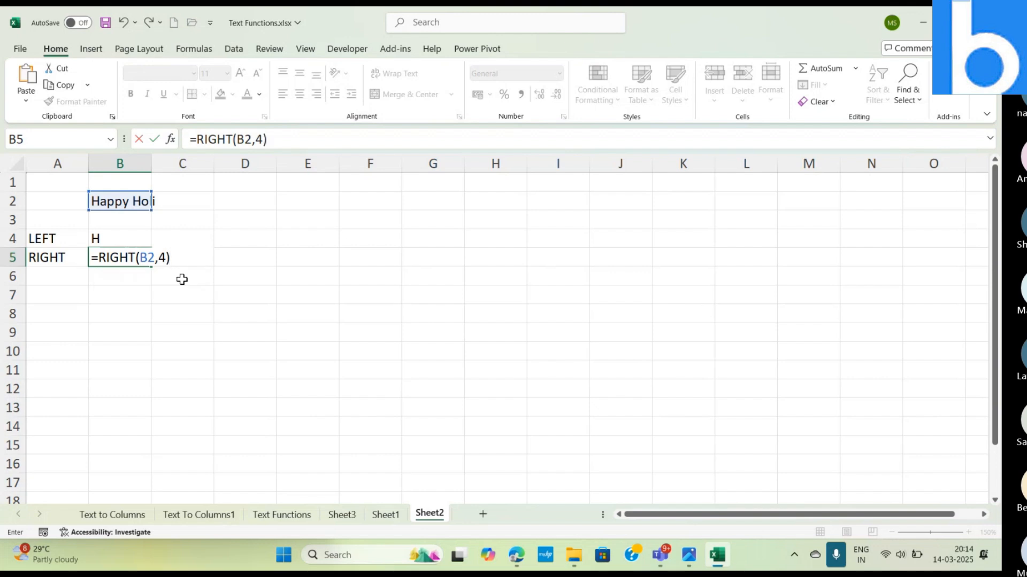
{"action": "key", "text": "Return"}
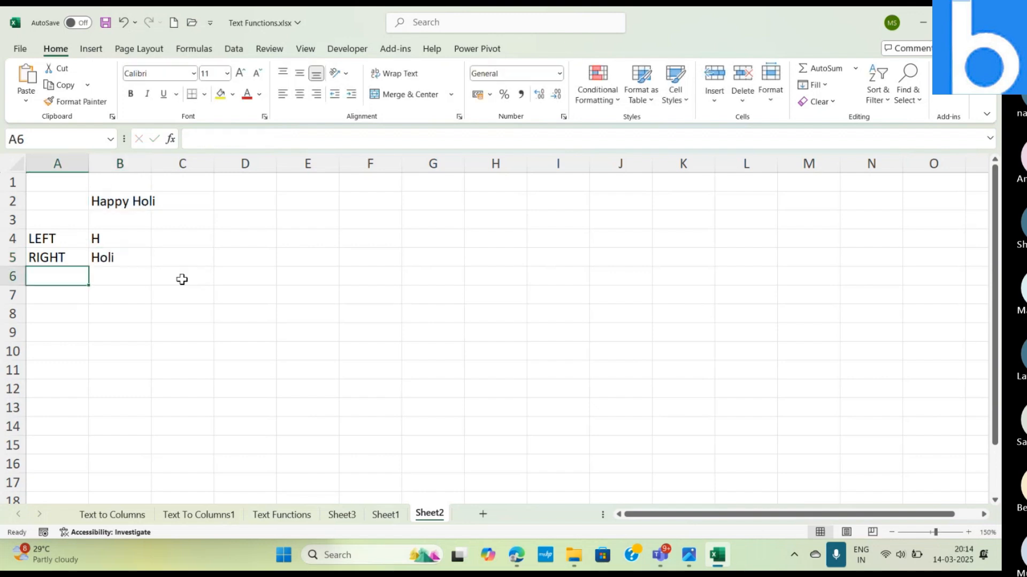
Step: Remove the character count from the RIGHT formula in B5 so it reads =RIGHT(B2)
{"action": "key", "text": "Up"}
{"action": "key", "text": "Right"}
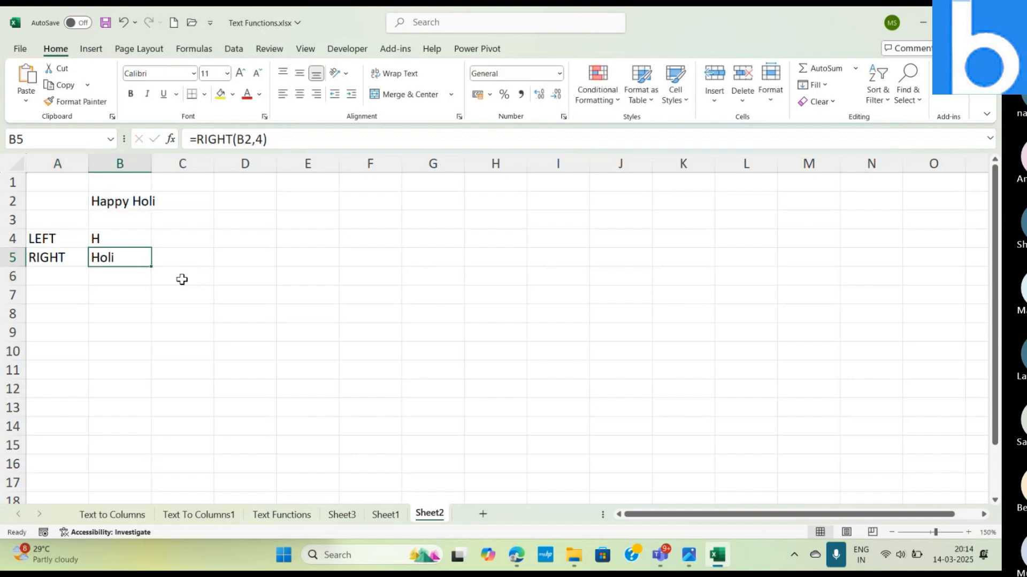
{"action": "left_click", "coordinate": [261, 139]}
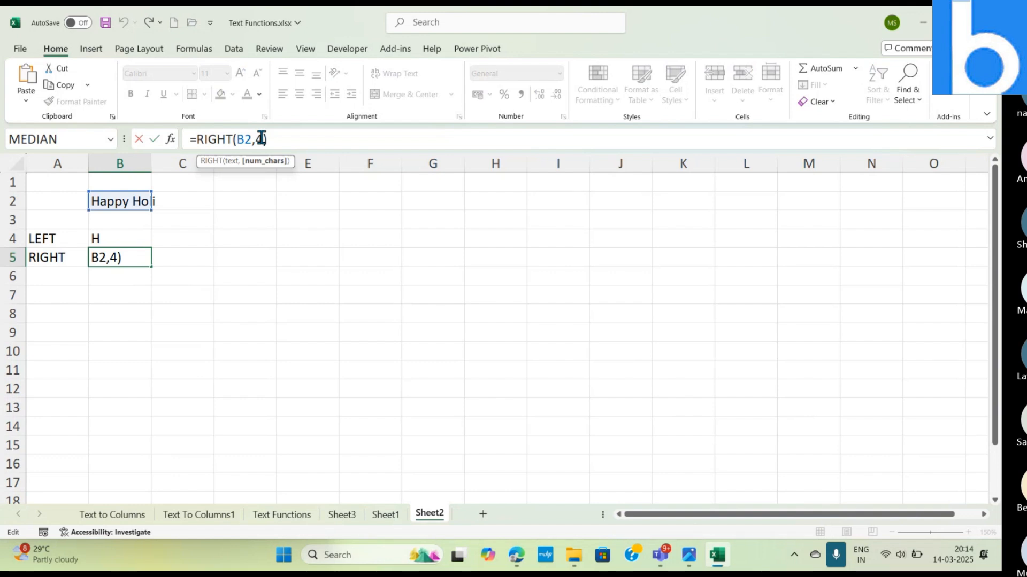
{"action": "key", "text": "BackSpace"}
{"action": "key", "text": "BackSpace"}
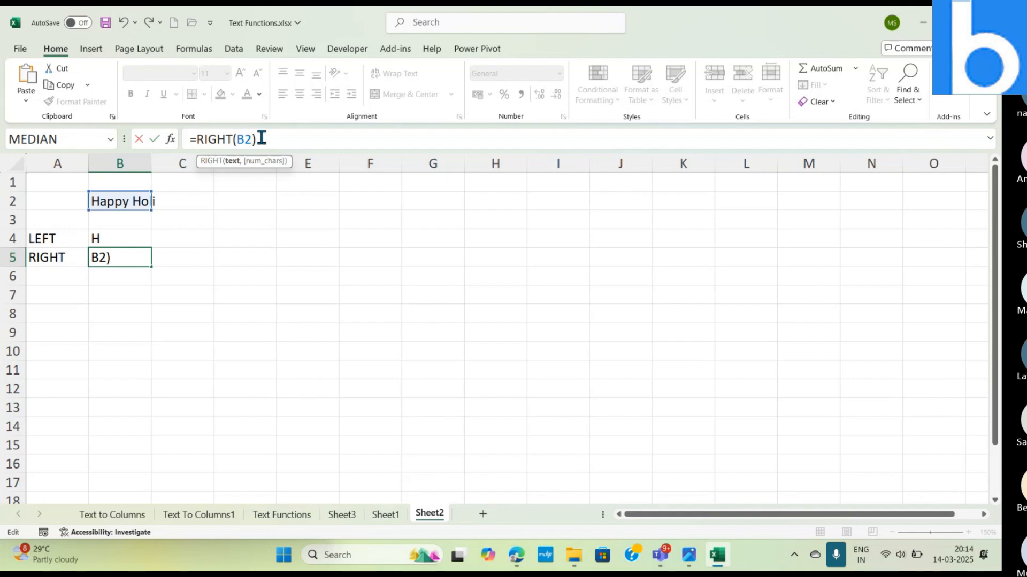
{"action": "key", "text": "Right"}
{"action": "key", "text": "Return"}
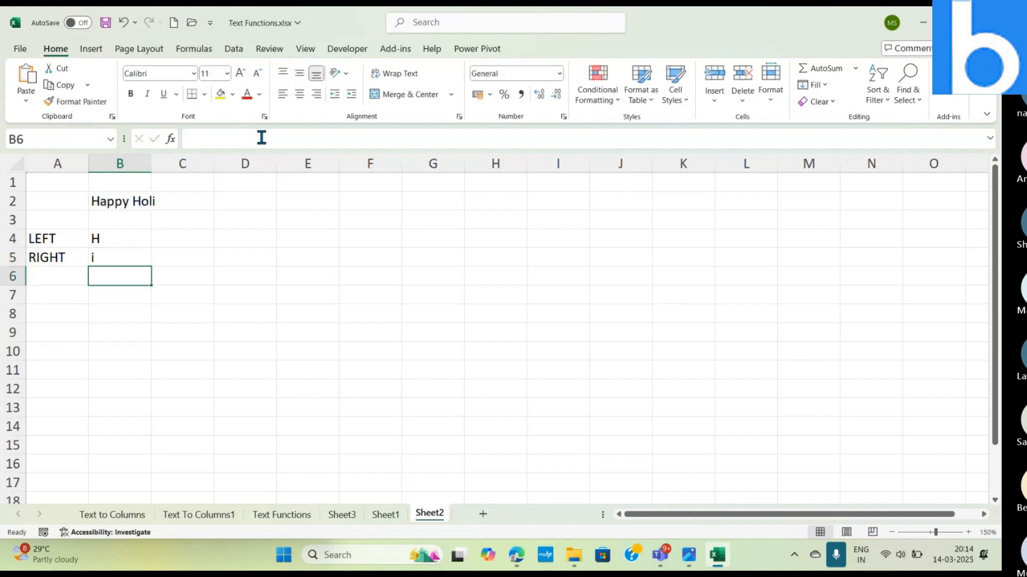
{"action": "key", "text": "Up"}
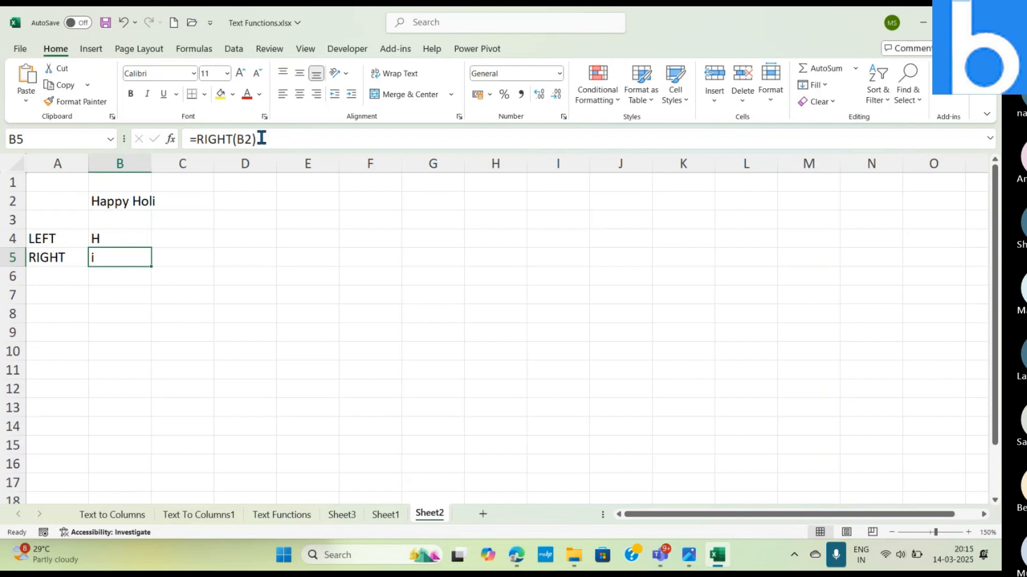
Step: Enter the label MID in cell A6
{"action": "key", "text": "Down"}
{"action": "key", "text": "Left"}
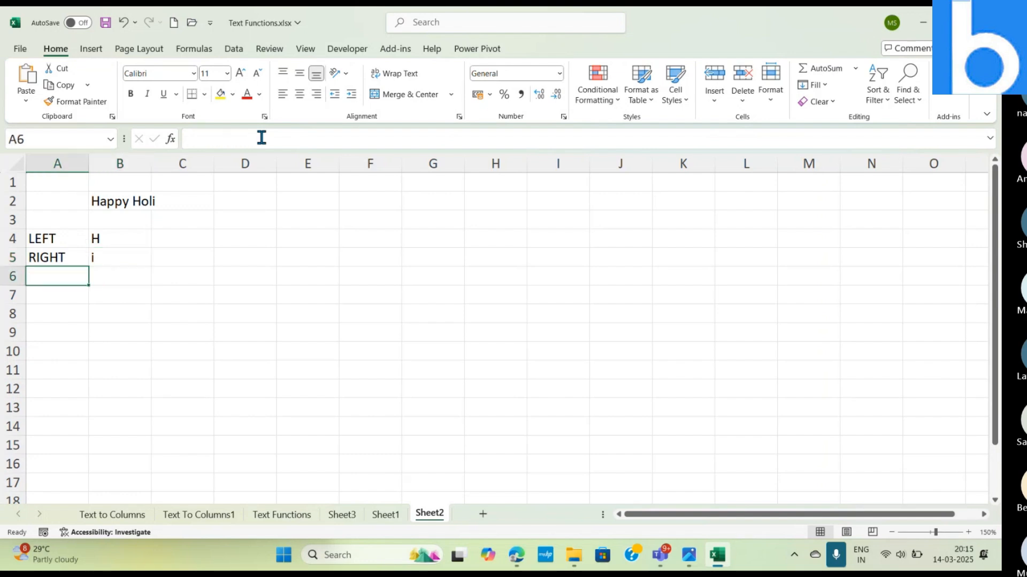
{"action": "type", "text": "MI"}
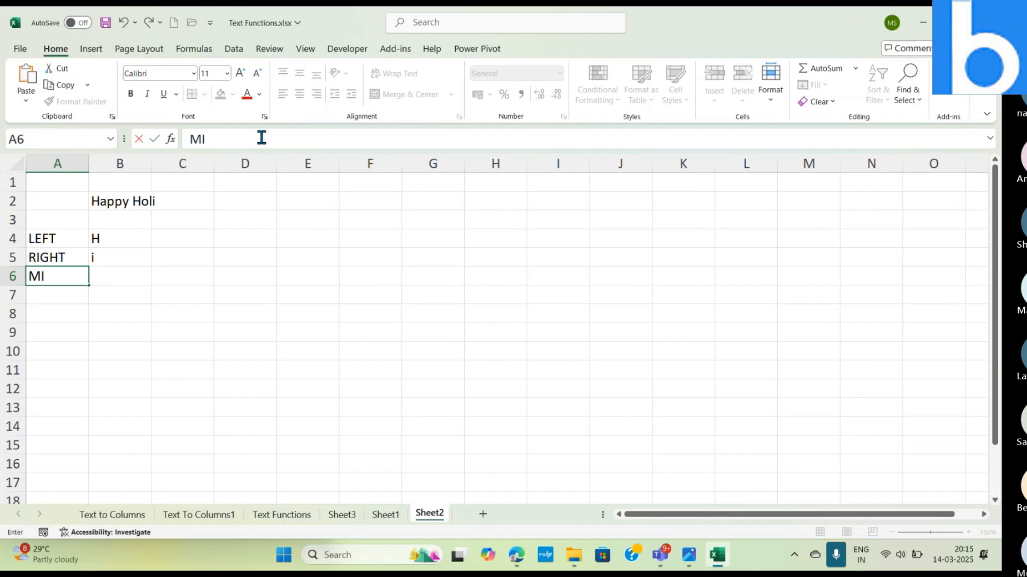
{"action": "type", "text": "D"}
{"action": "key", "text": "Tab"}
Step: Extract 4 characters of the B2 text starting at the second character in cell B6 with =MID(B2, 2, 4)
{"action": "type", "text": "=MID"}
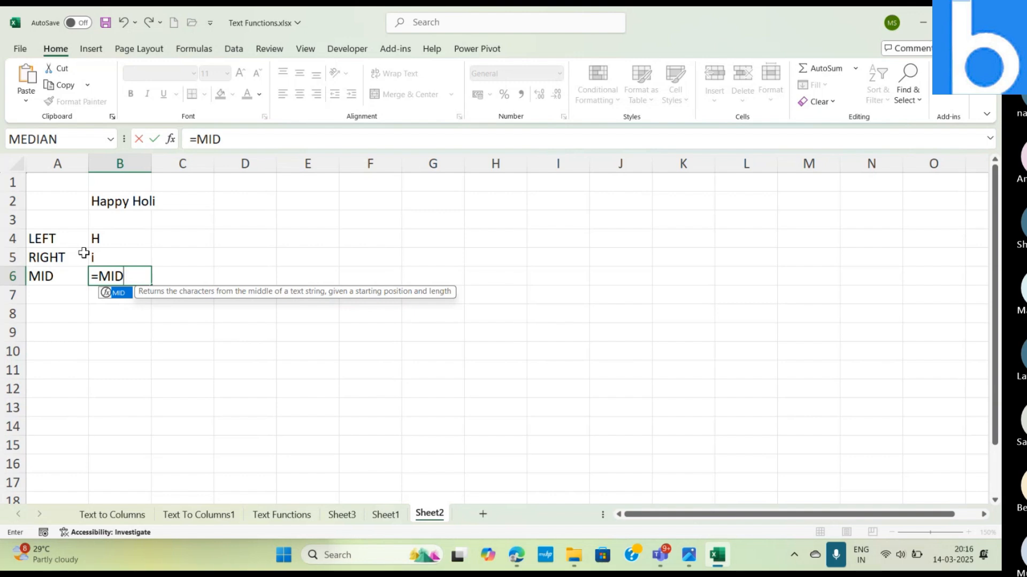
{"action": "type", "text": "("}
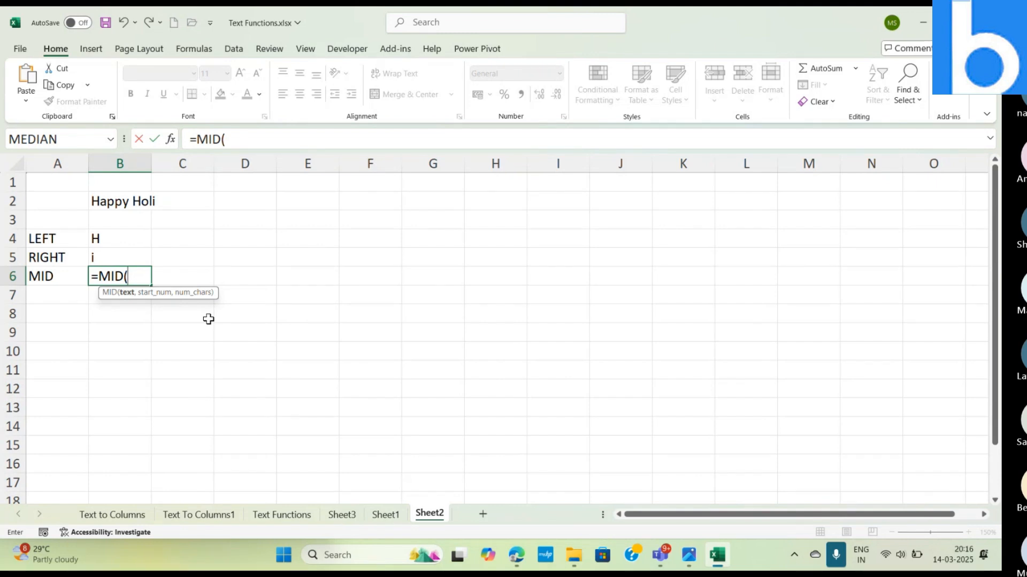
{"action": "left_click", "coordinate": [120, 201]}
{"action": "type", "text": ","}
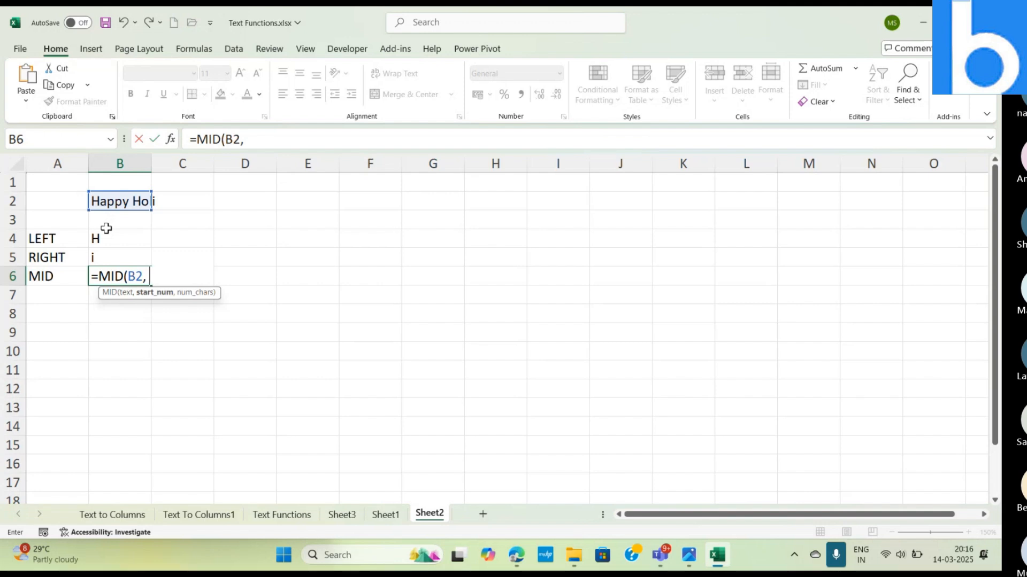
{"action": "type", "text": "2, 4)"}
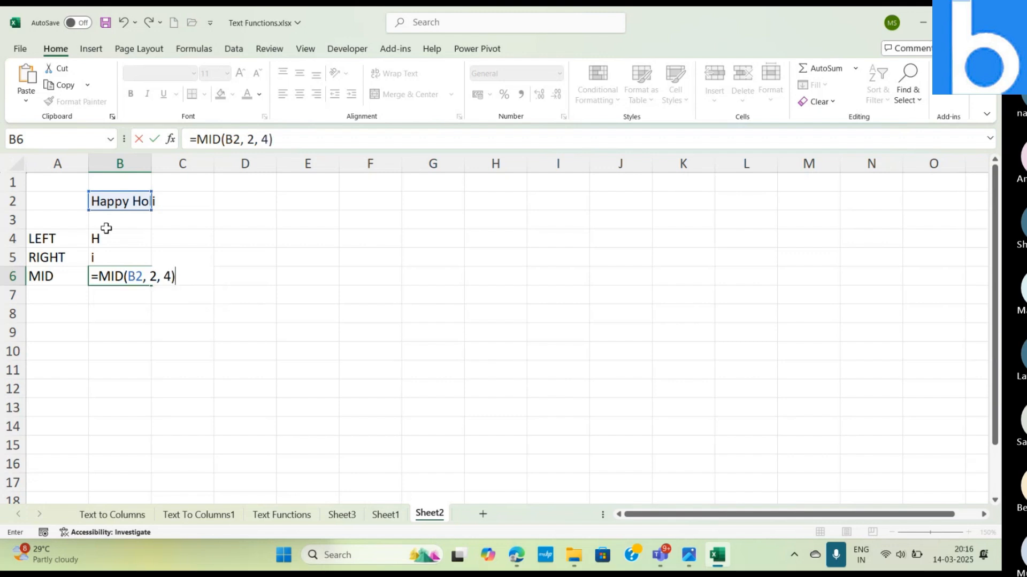
{"action": "key", "text": "Return"}
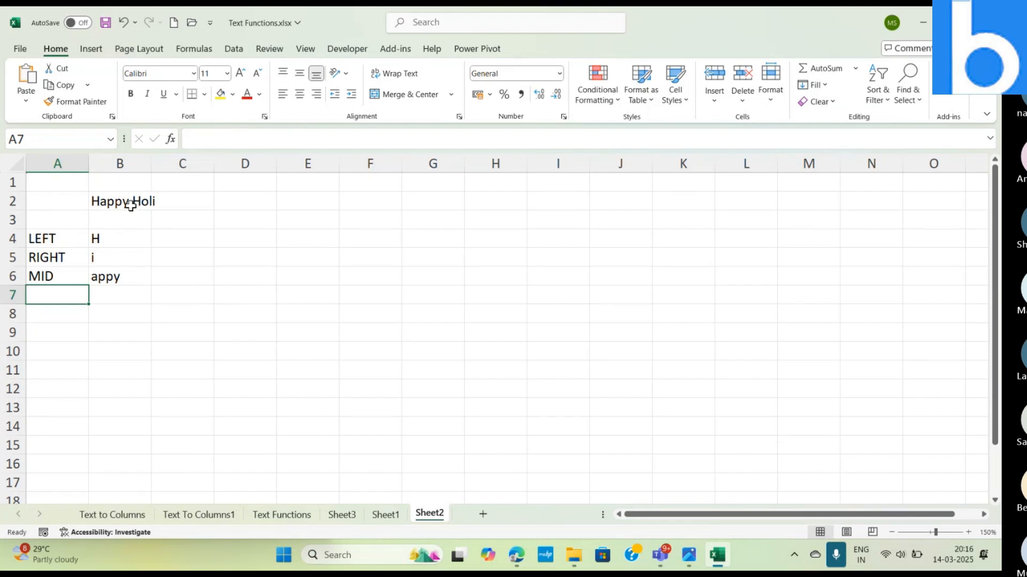
Step: Examine the argument descriptions of the MID function in B6 without changing the formula
{"action": "left_click", "coordinate": [140, 275]}
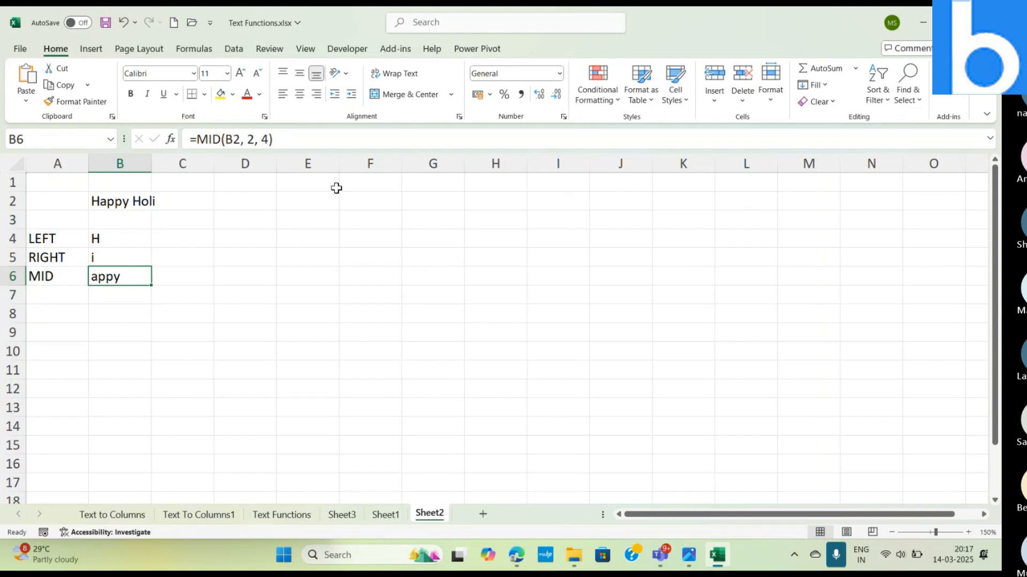
{"action": "left_click", "coordinate": [171, 139]}
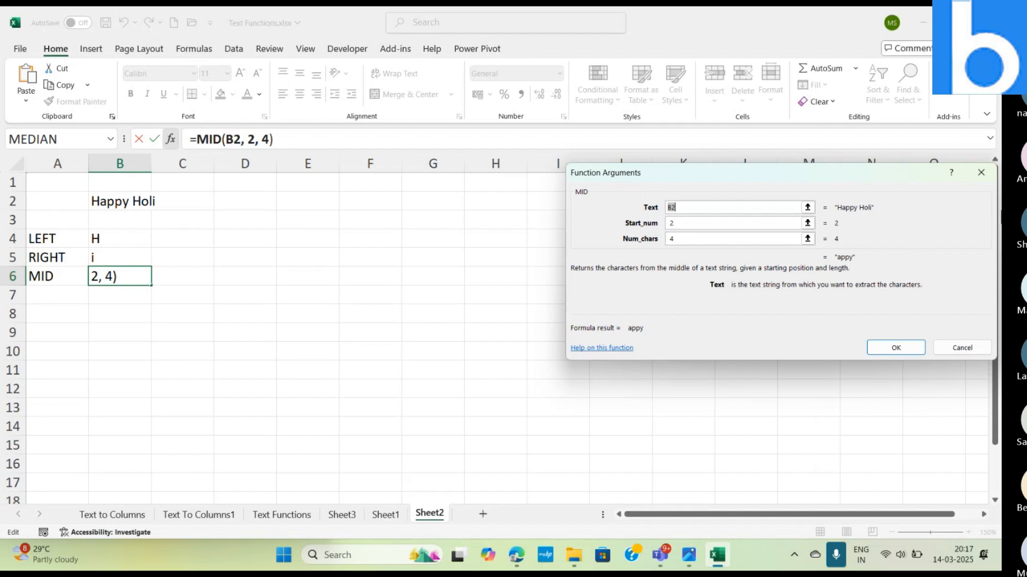
{"action": "left_click", "coordinate": [981, 172]}
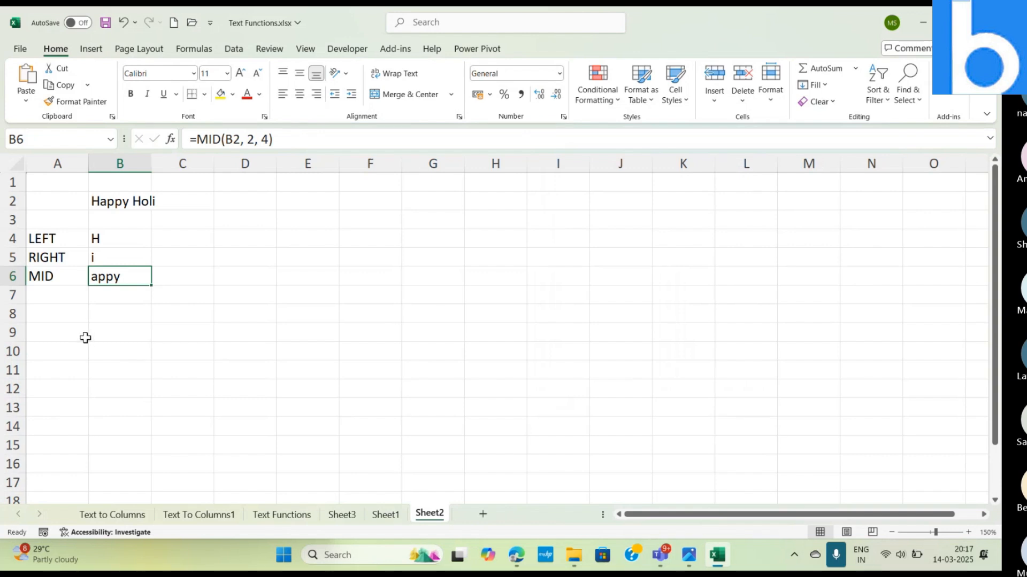
Step: Look through the Text Functions, Sheet3 and Sheet1 worksheets for the text function examples, and return to Sheet2
{"action": "left_click", "coordinate": [274, 515]}
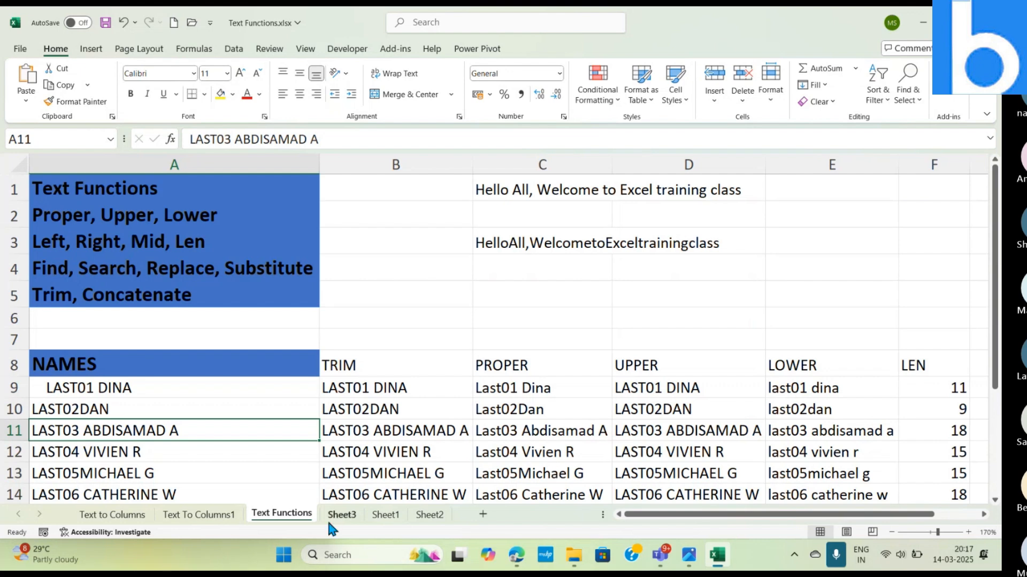
{"action": "left_click", "coordinate": [343, 518]}
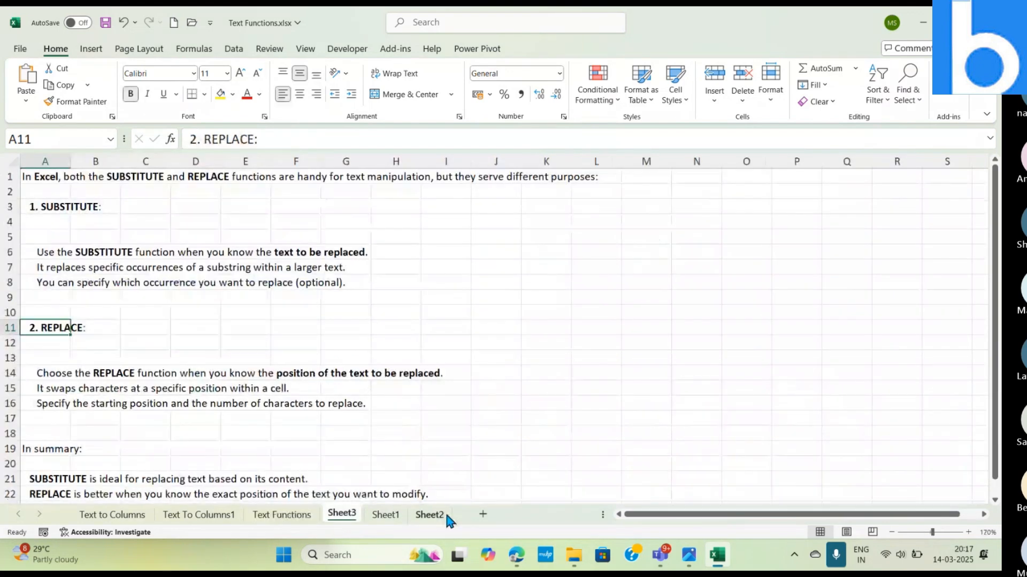
{"action": "left_click", "coordinate": [401, 516]}
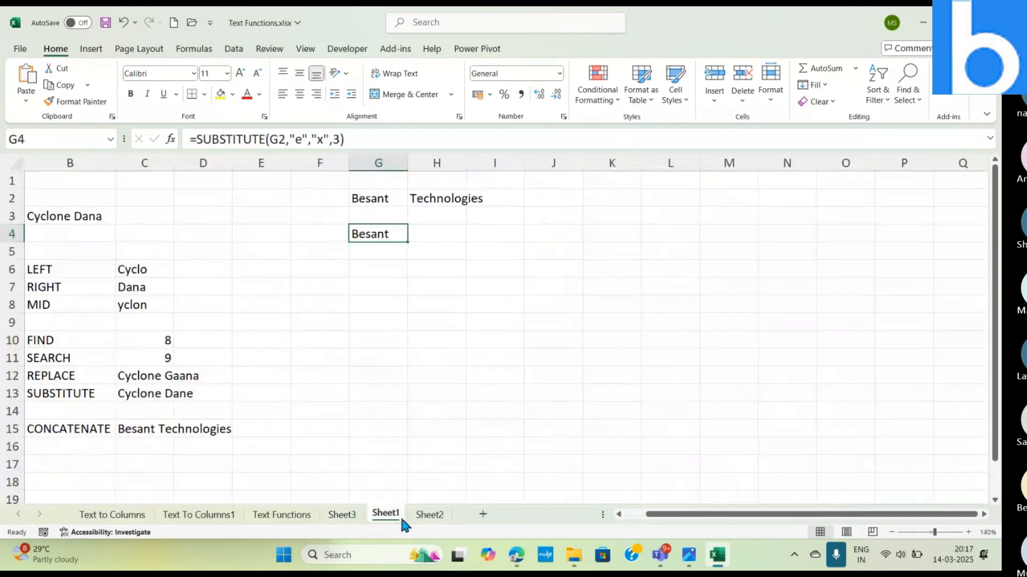
{"action": "left_click", "coordinate": [430, 515]}
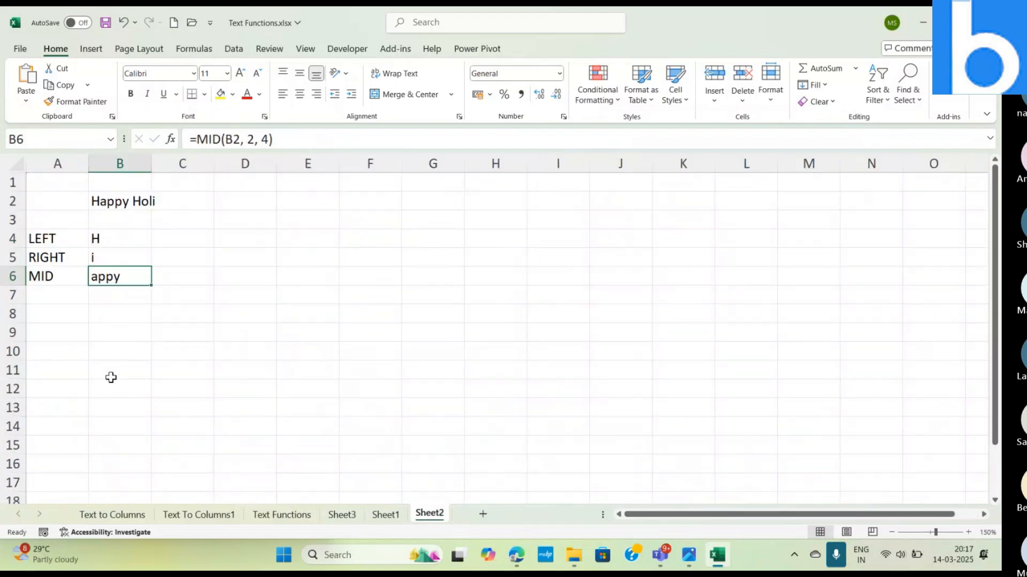
Step: Enter the label FIND in cell A8
{"action": "left_click", "coordinate": [56, 316]}
{"action": "type", "text": "FIND"}
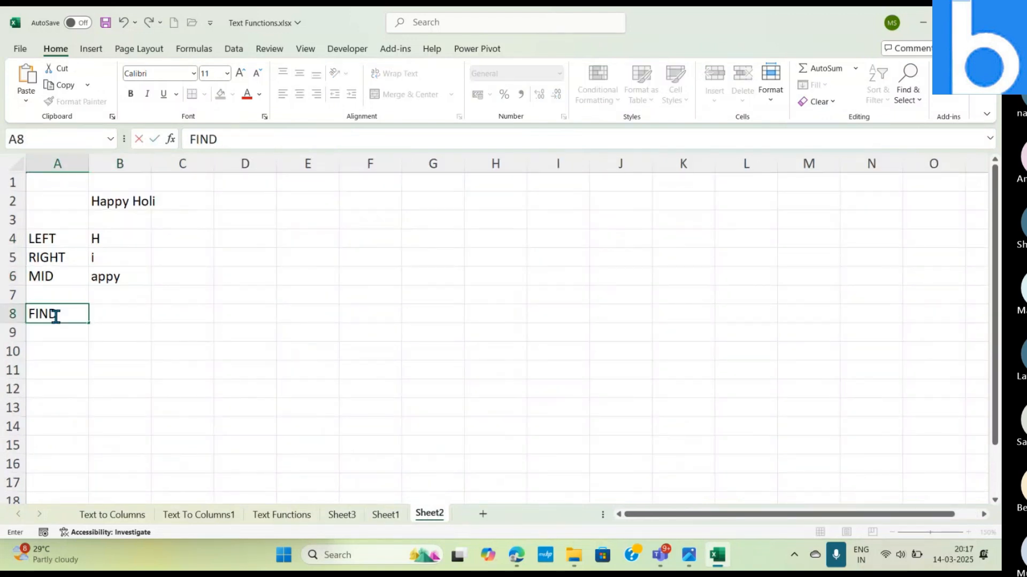
{"action": "key", "text": "Tab"}
Step: Build the formula =FIND("A",B2) in cell B8 using the function arguments, leaving Start_num empty
{"action": "type", "text": "="}
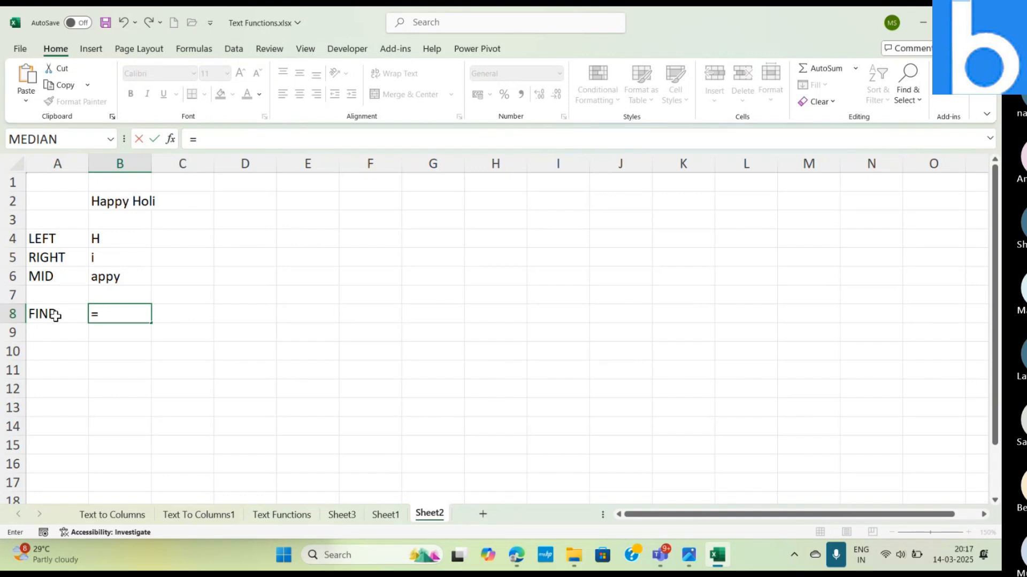
{"action": "type", "text": "FIND"}
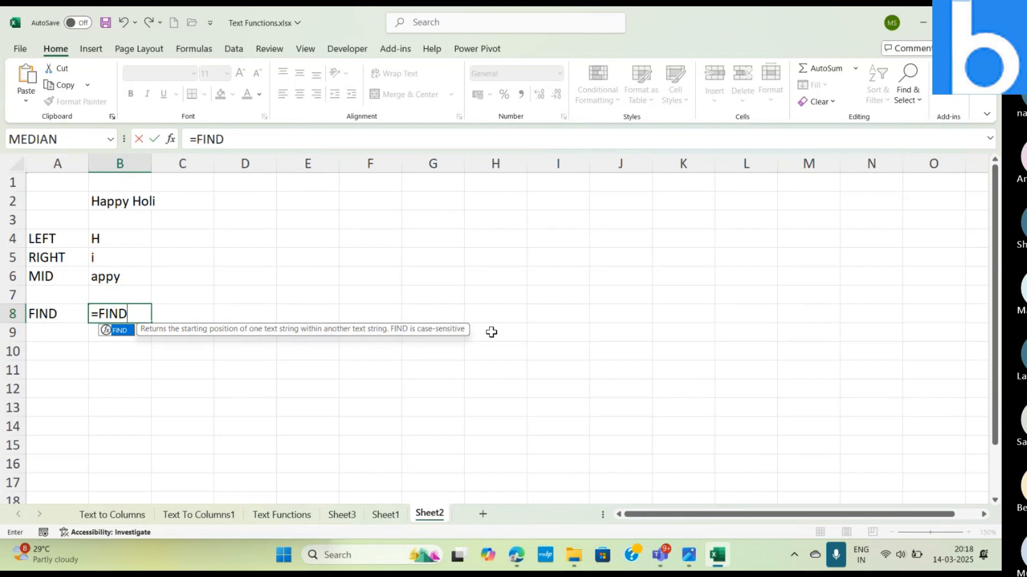
{"action": "type", "text": "("}
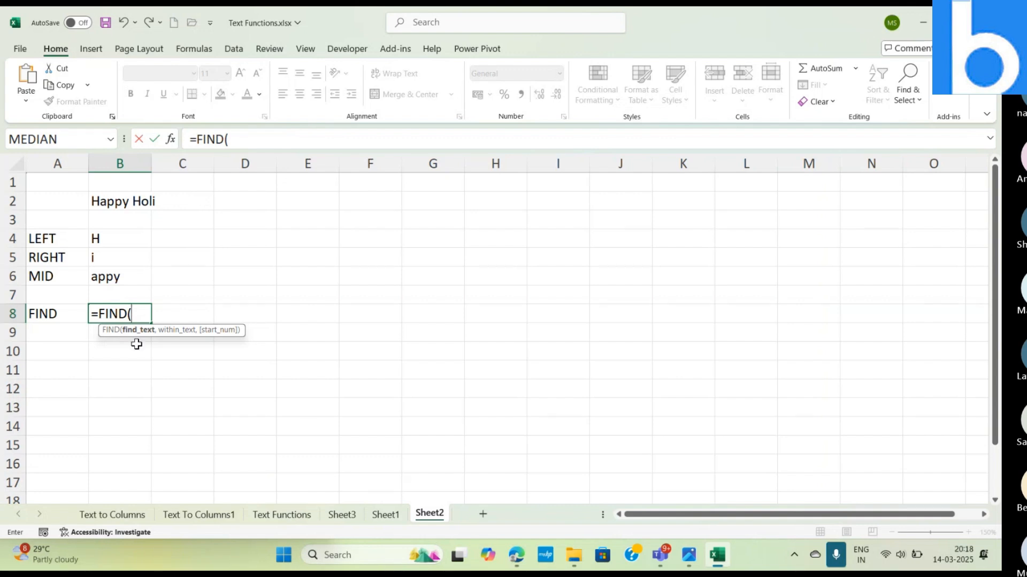
{"action": "left_click", "coordinate": [171, 139]}
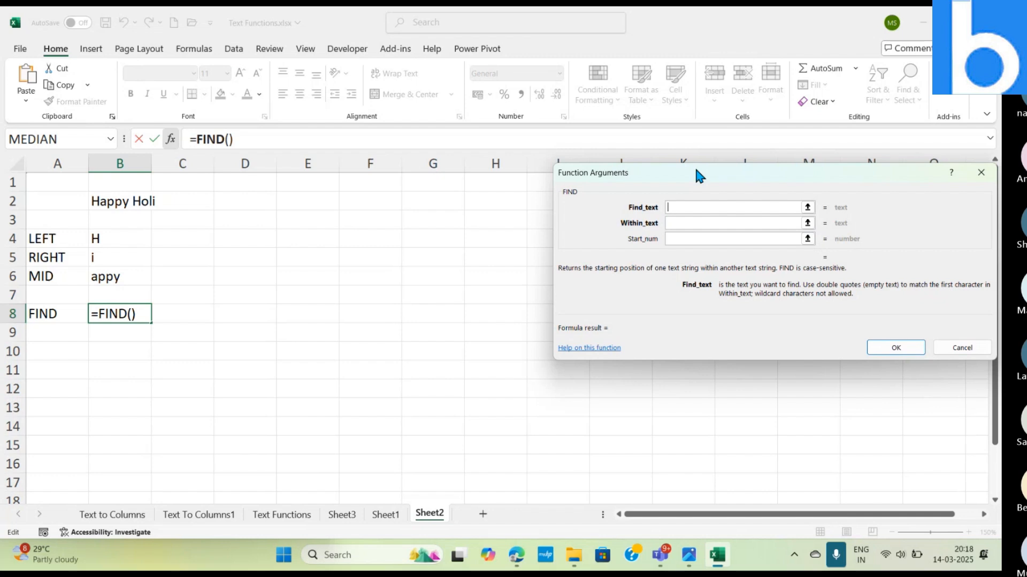
{"action": "left_click", "coordinate": [691, 220]}
{"action": "type", "text": "A"}
{"action": "left_click", "coordinate": [683, 223]}
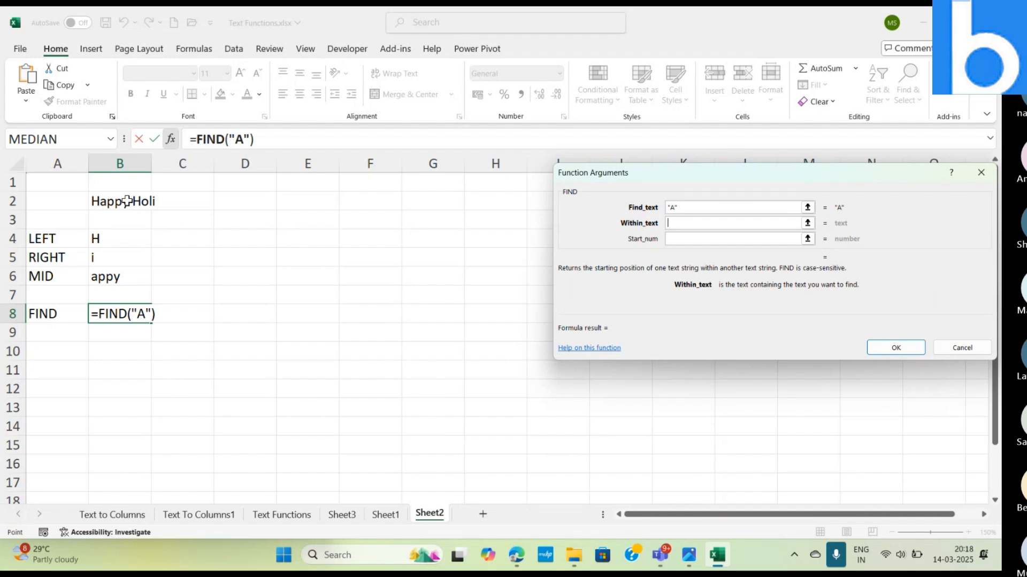
{"action": "left_click", "coordinate": [126, 201]}
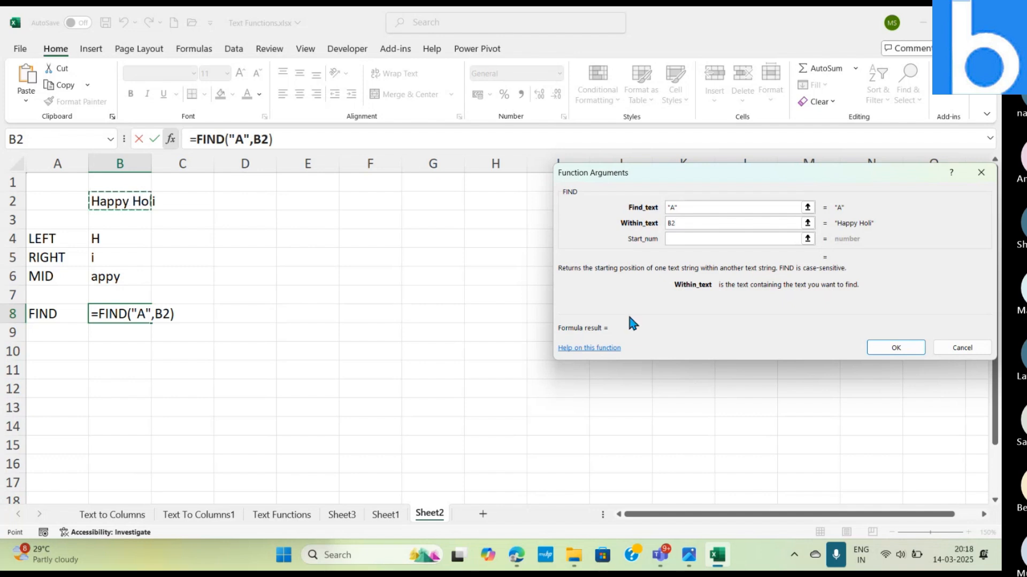
{"action": "left_click", "coordinate": [687, 239]}
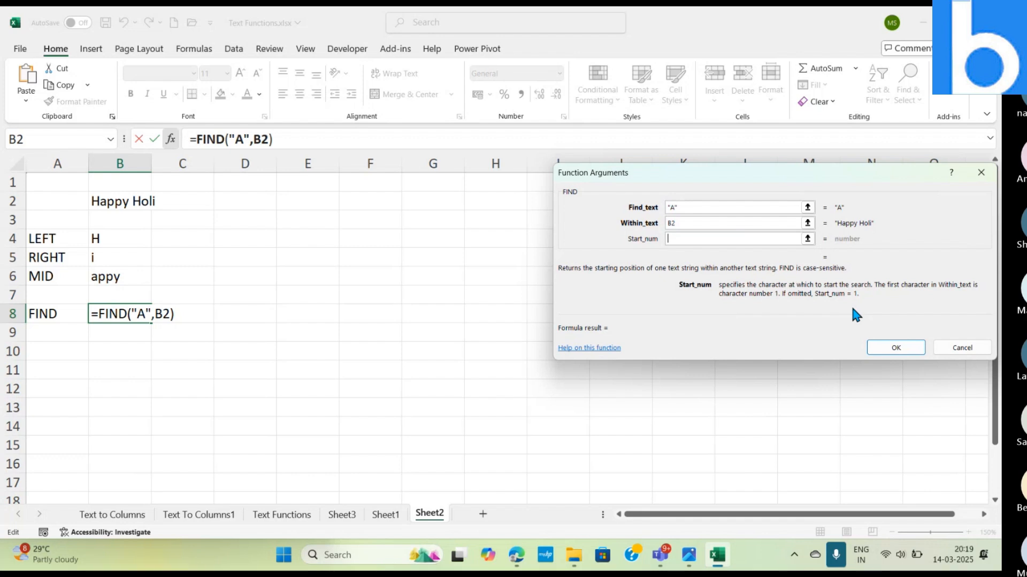
{"action": "left_click", "coordinate": [897, 354]}
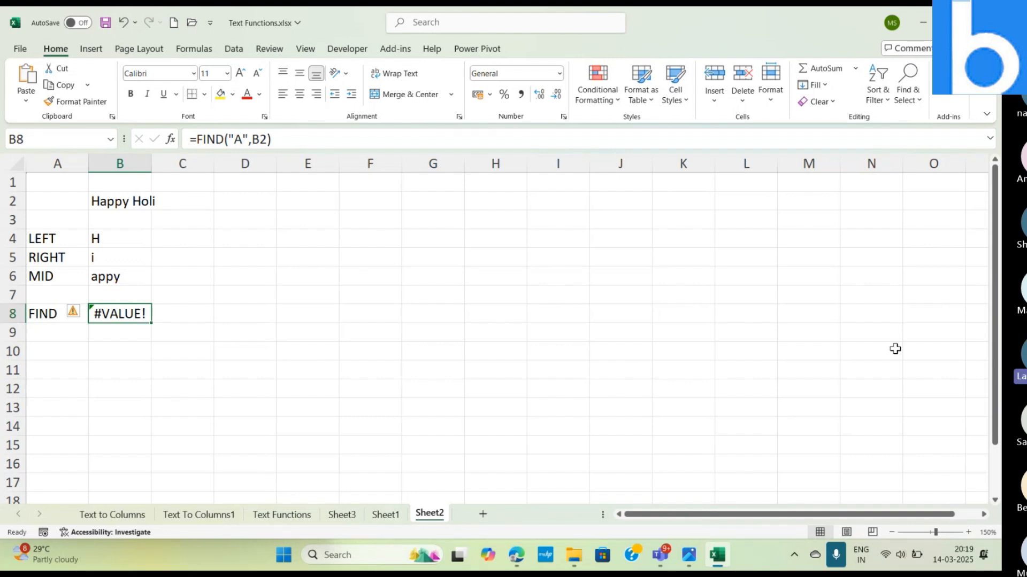
Step: Change the search text of the FIND formula in B8 to lowercase "a"
{"action": "left_click", "coordinate": [241, 140]}
{"action": "key", "text": "BackSpace"}
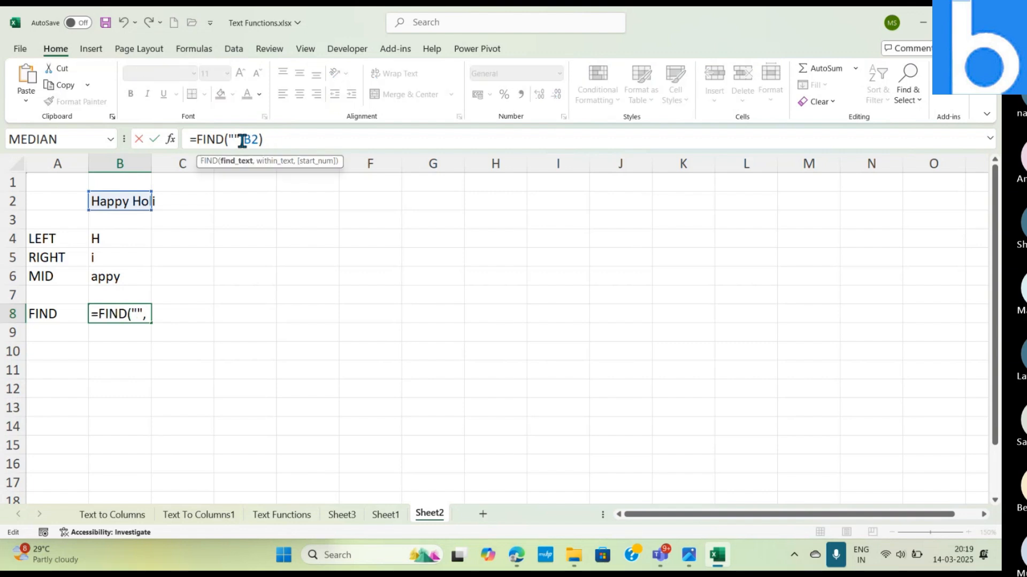
{"action": "type", "text": "a"}
{"action": "key", "text": "End"}
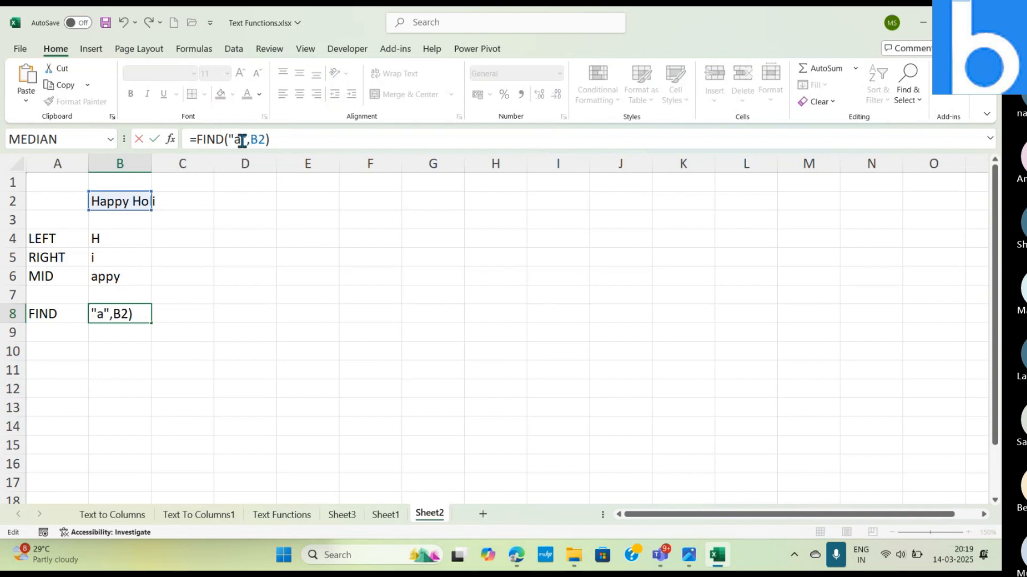
{"action": "key", "text": "Return"}
{"action": "key", "text": "Up"}
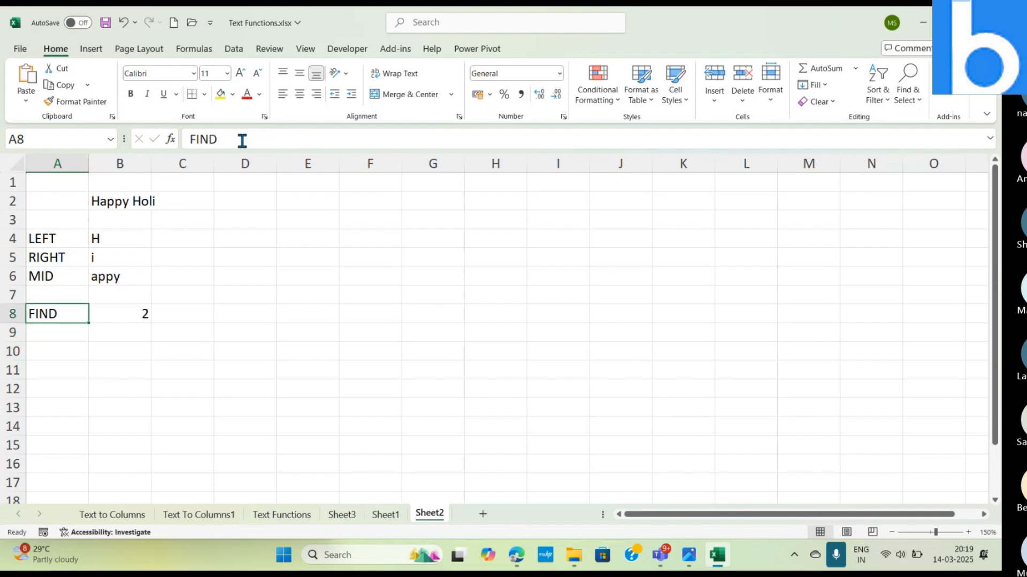
Step: Change the search text of the FIND formula in cell B8 to lowercase "p"
{"action": "key", "text": "Right"}
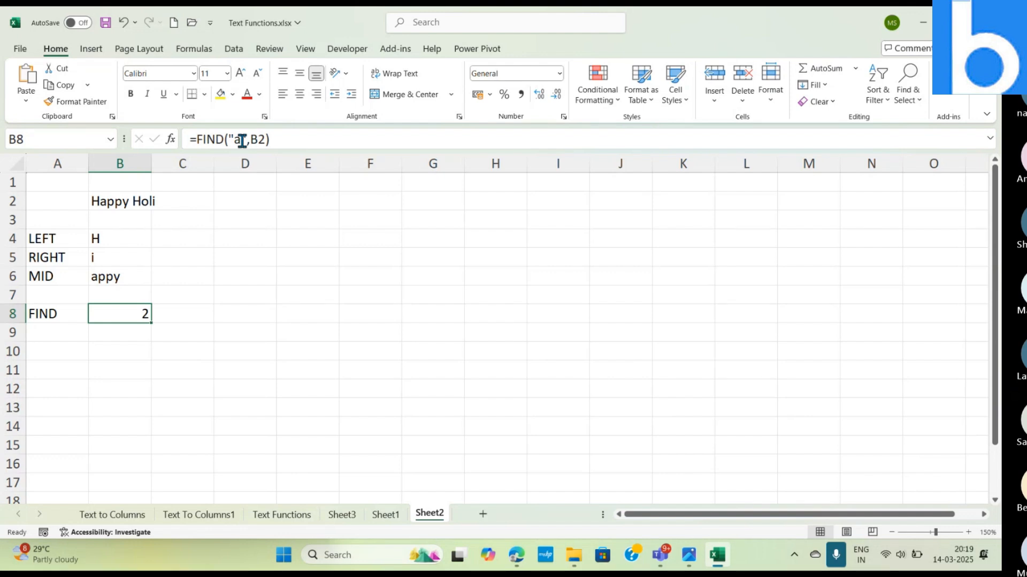
{"action": "left_click", "coordinate": [241, 140]}
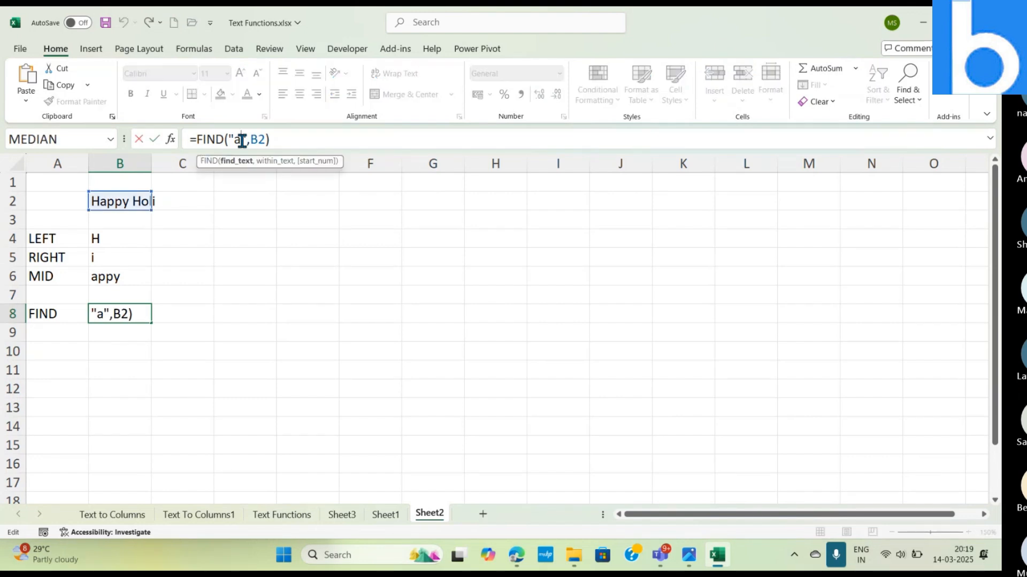
{"action": "key", "text": "BackSpace"}
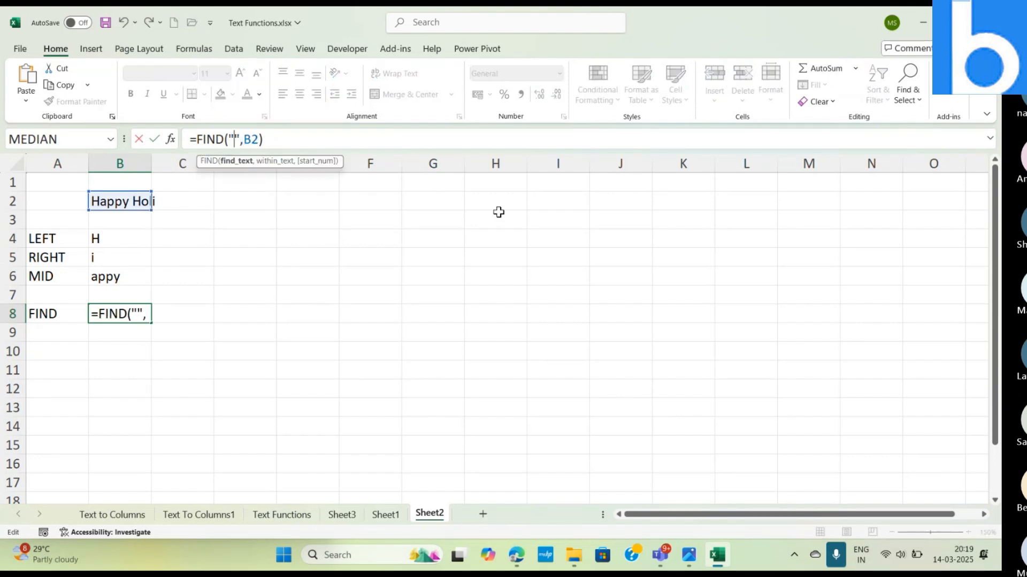
{"action": "type", "text": "p"}
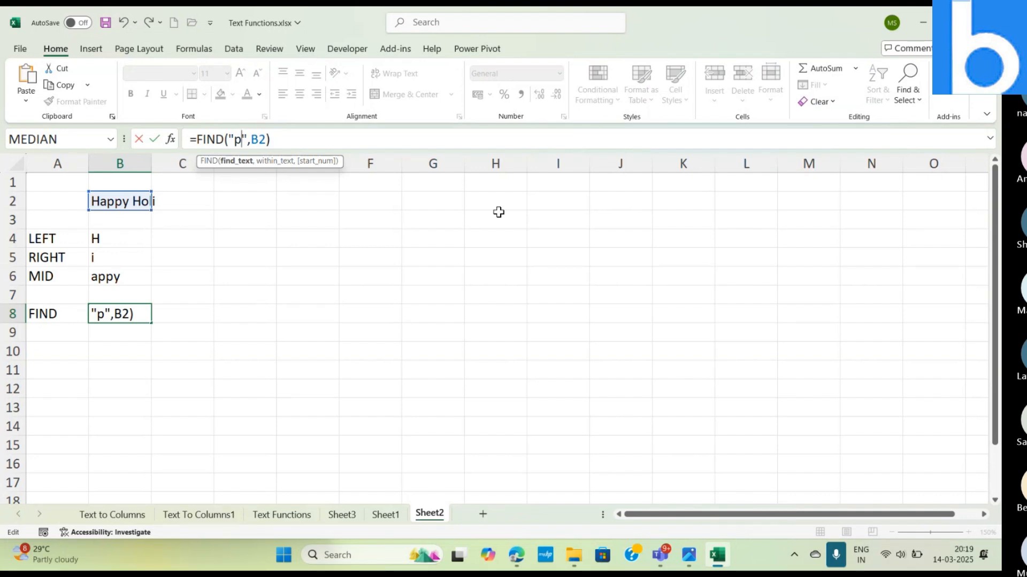
{"action": "key", "text": "Return"}
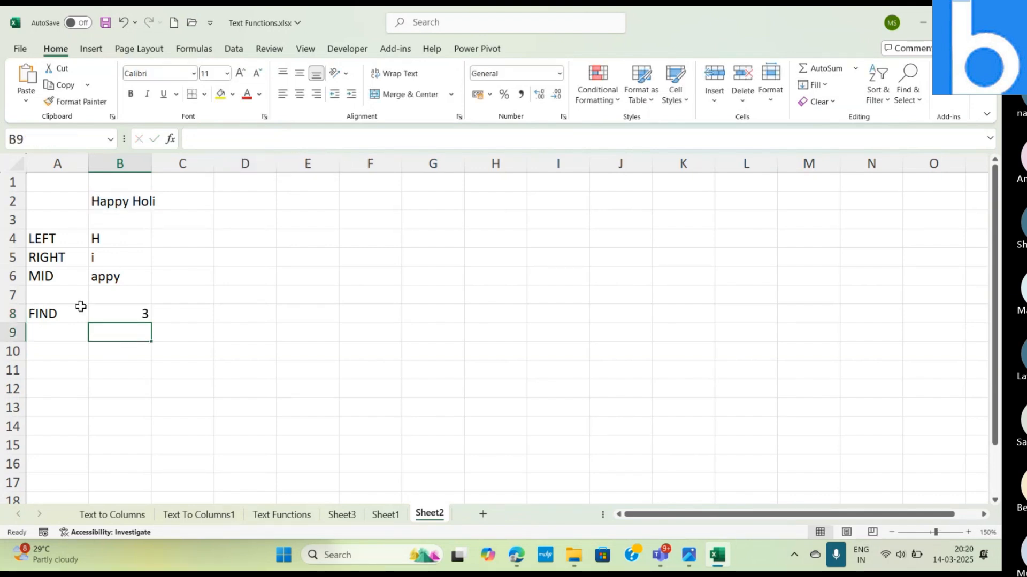
Step: Change the search text of the FIND formula in B8 to uppercase "H"
{"action": "left_click", "coordinate": [112, 315]}
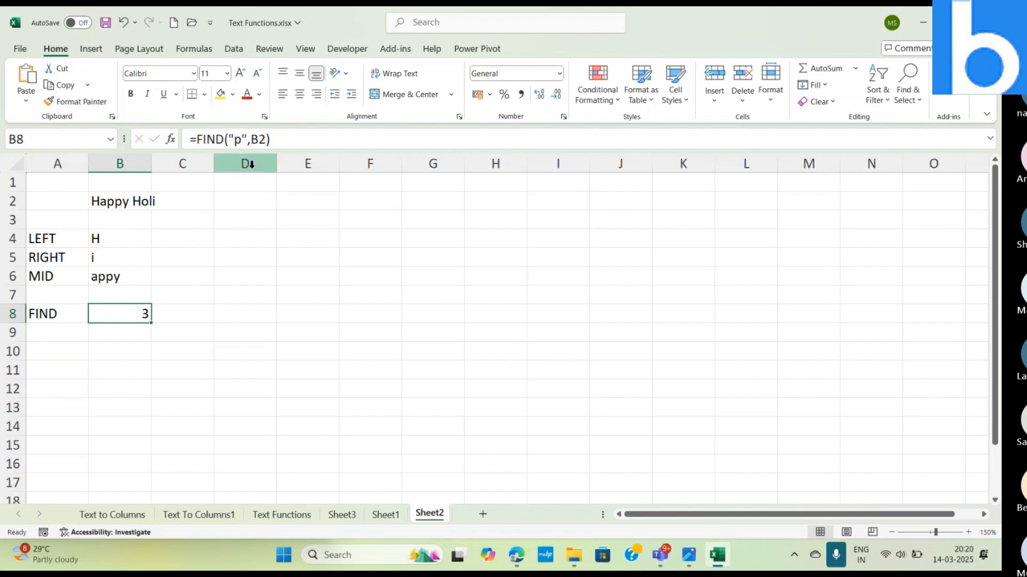
{"action": "left_click", "coordinate": [240, 141]}
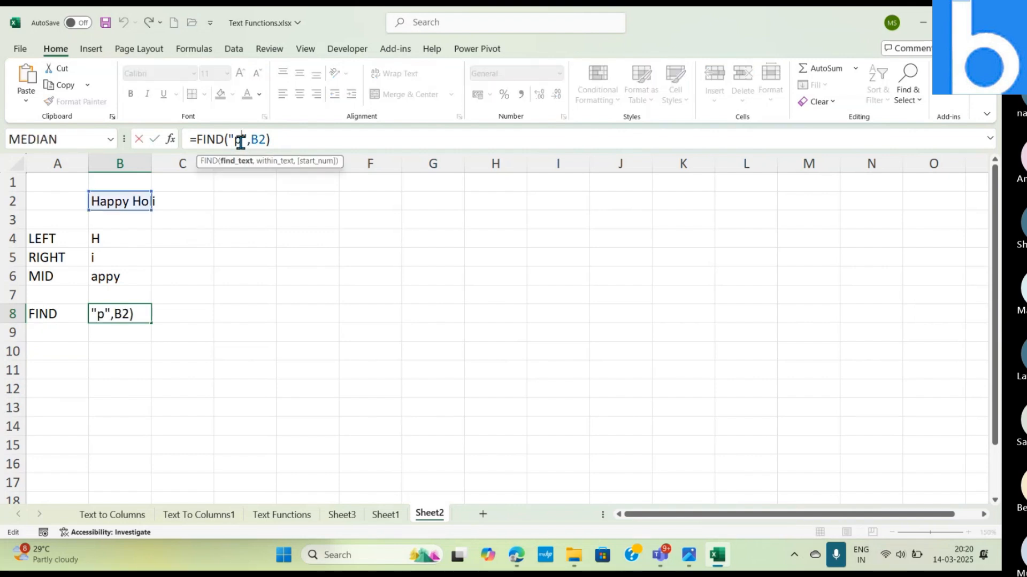
{"action": "key", "text": "BackSpace"}
{"action": "type", "text": "H"}
{"action": "key", "text": "Return"}
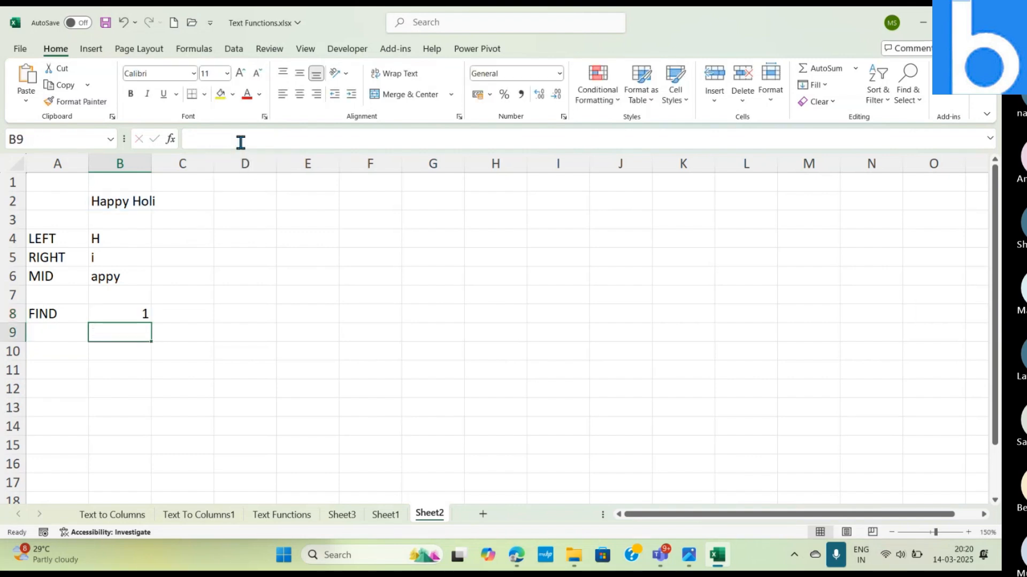
Step: Add a start number of 2 to the FIND formula in B8, making it =FIND("H",B2,2)
{"action": "key", "text": "Up"}
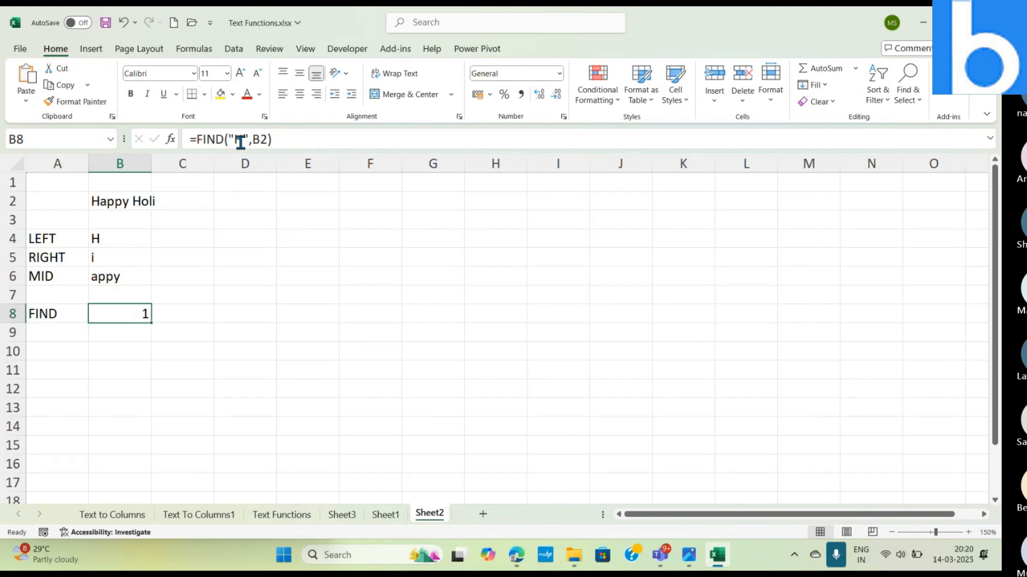
{"action": "left_click", "coordinate": [267, 138]}
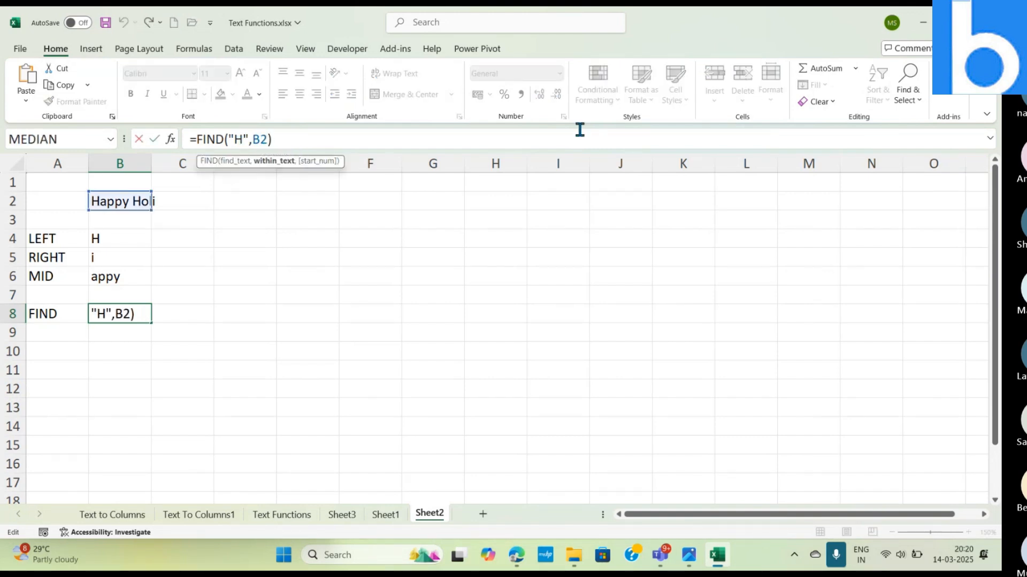
{"action": "type", "text": ",2"}
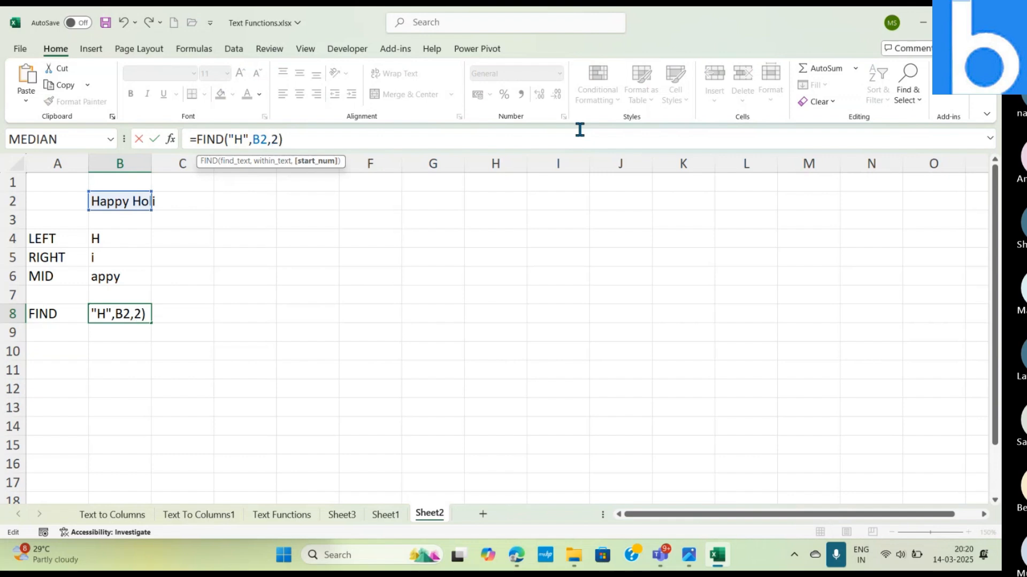
{"action": "key", "text": "Return"}
{"action": "key", "text": "Up"}
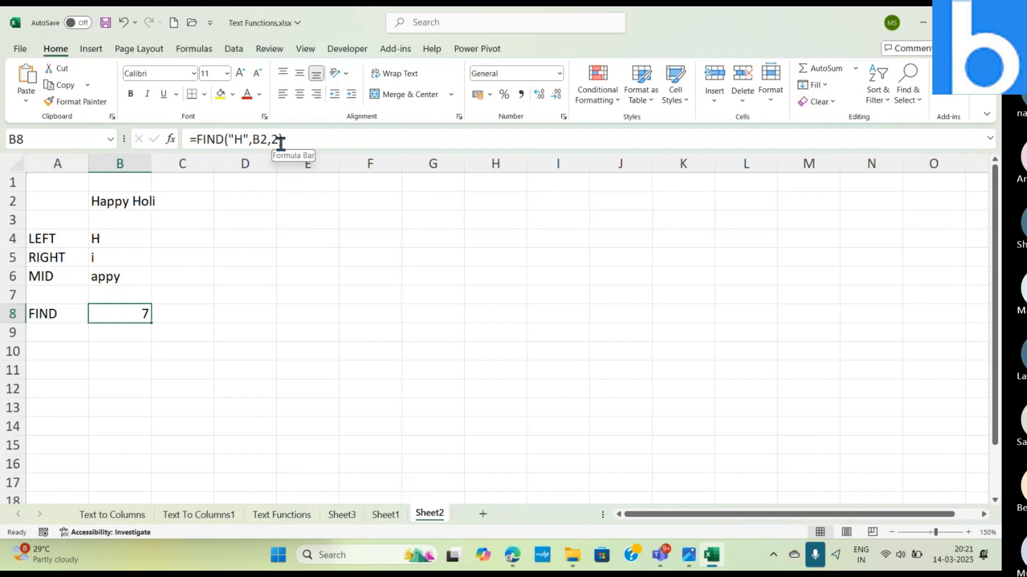
Step: Enter the label SEARCH in cell A9, below the FIND label
{"action": "left_click", "coordinate": [66, 337]}
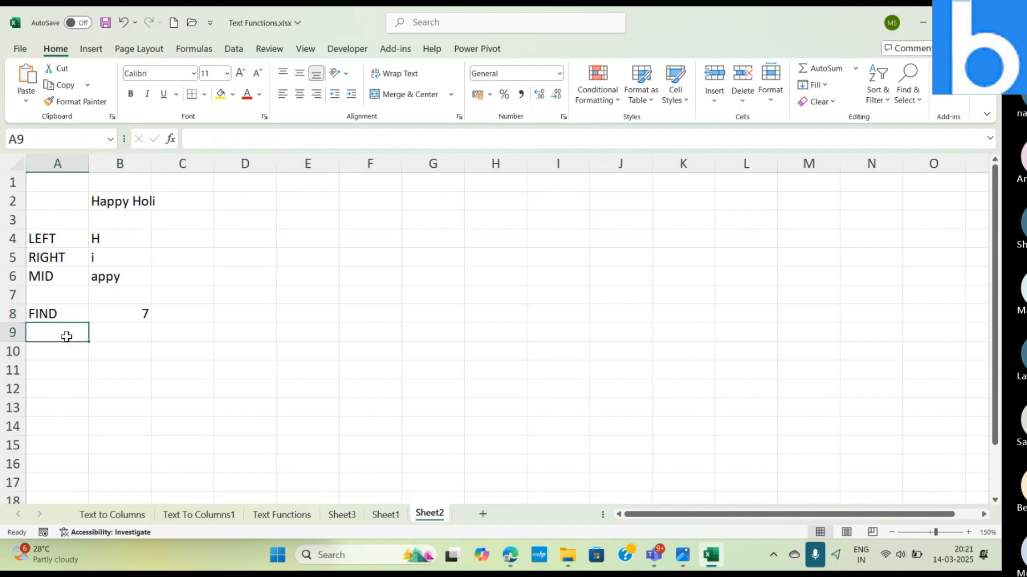
{"action": "type", "text": "S"}
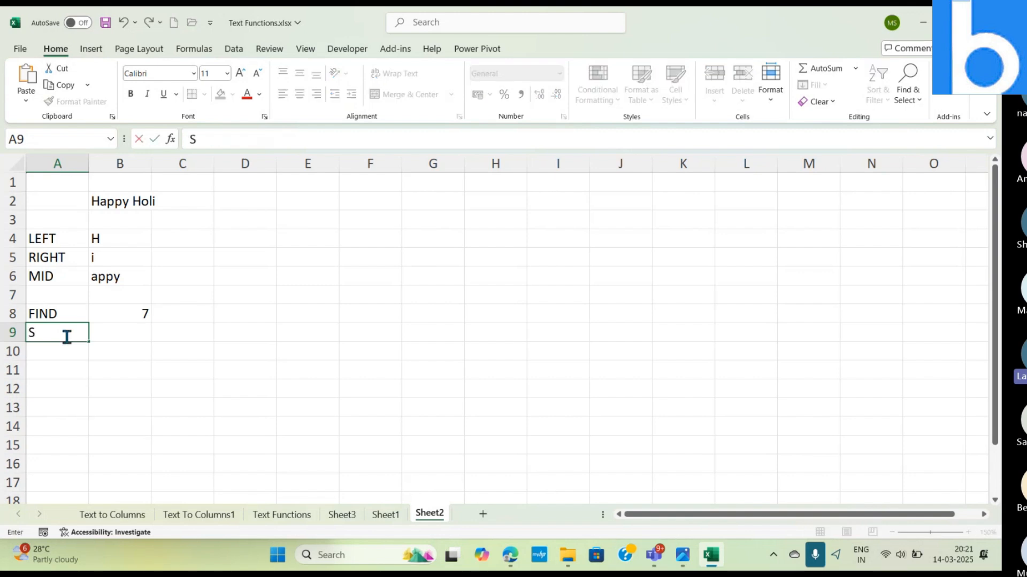
{"action": "type", "text": "EARCH"}
{"action": "key", "text": "Tab"}
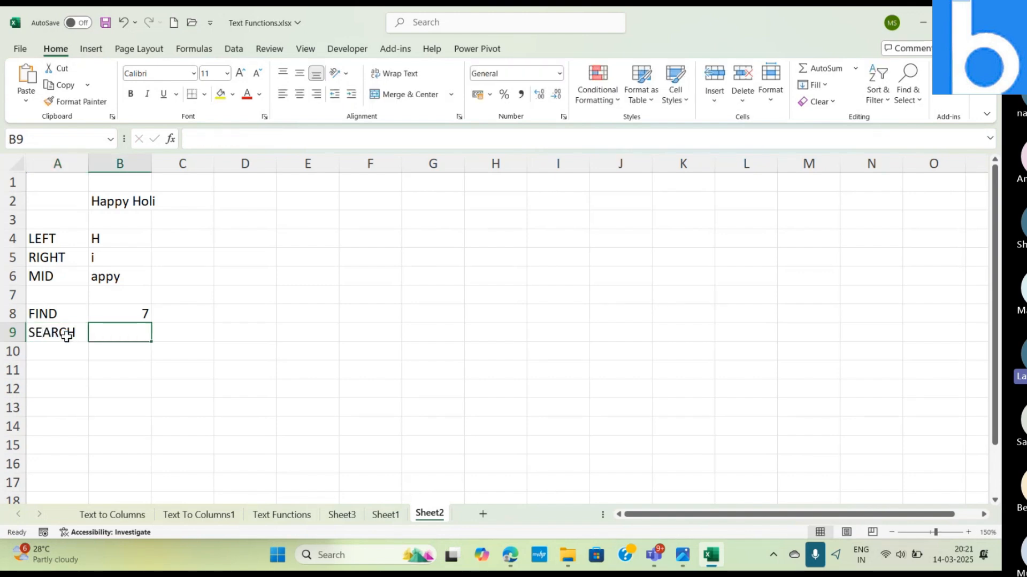
Step: Replace the search text in B8's FIND formula with "p", making it =FIND("p",B2,2)
{"action": "left_click", "coordinate": [126, 311]}
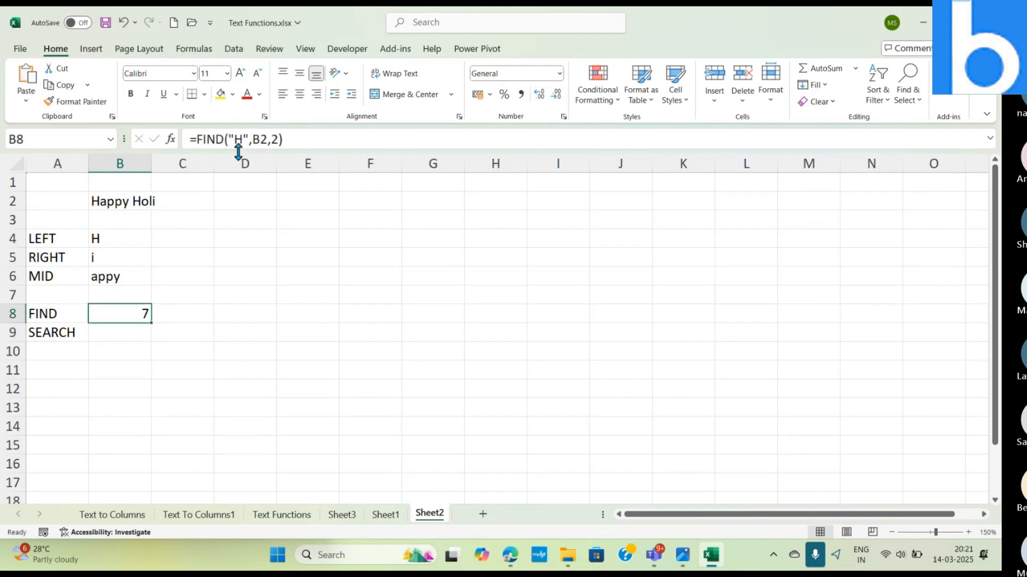
{"action": "left_click", "coordinate": [249, 140]}
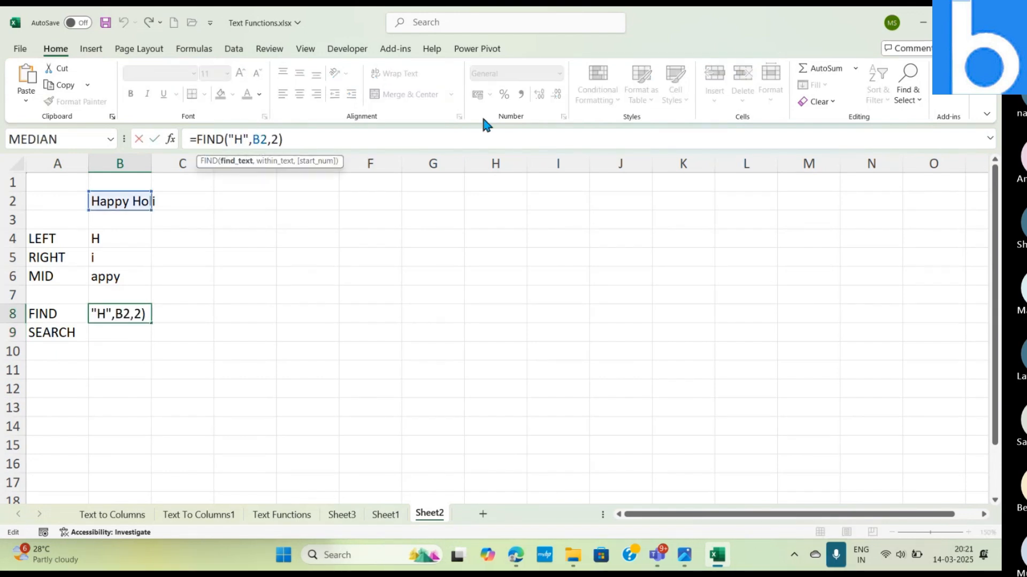
{"action": "key", "text": "BackSpace"}
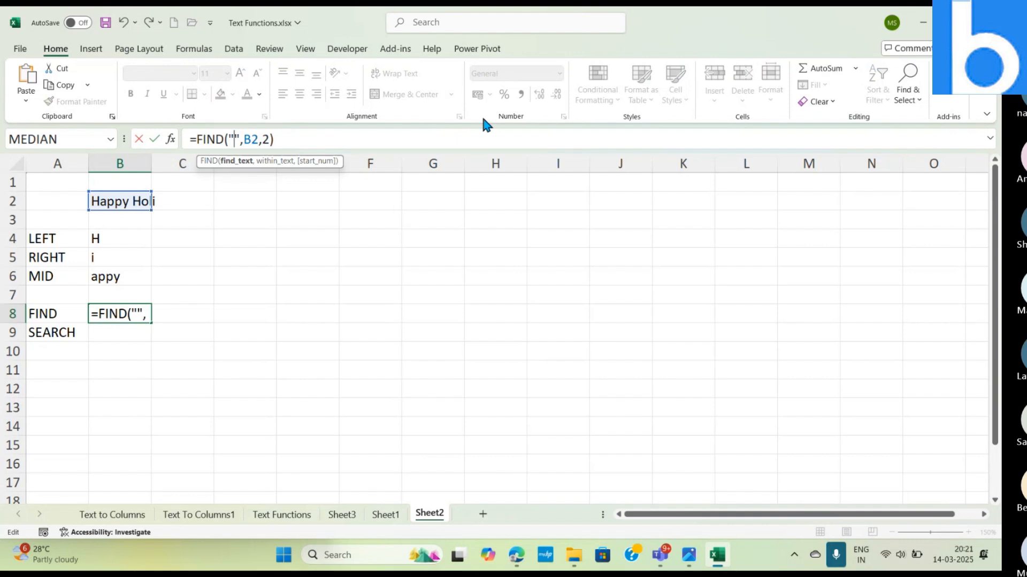
{"action": "type", "text": "p"}
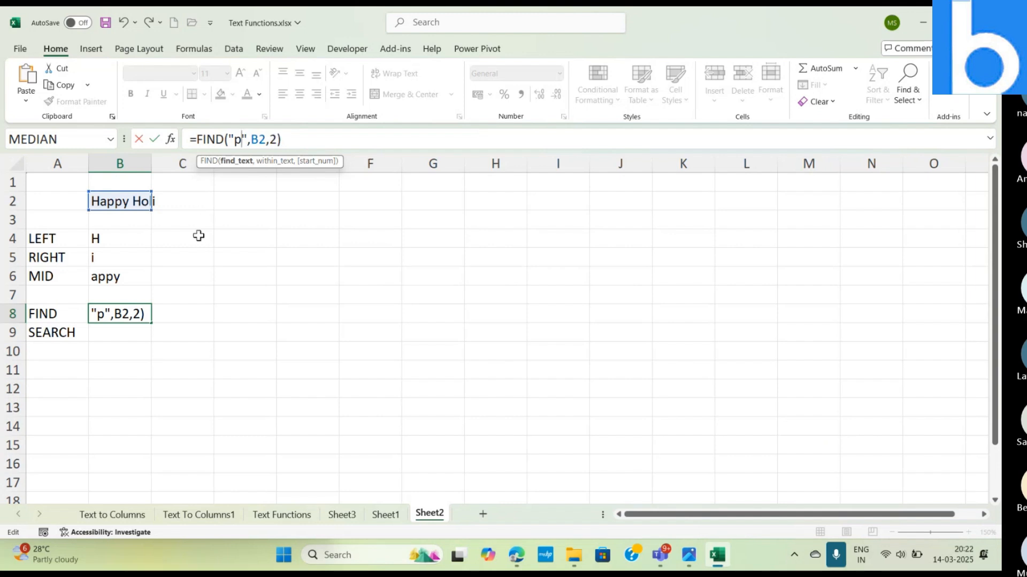
{"action": "key", "text": "Return"}
Step: Set the start number of the FIND formula in B8 to 3
{"action": "key", "text": "Up"}
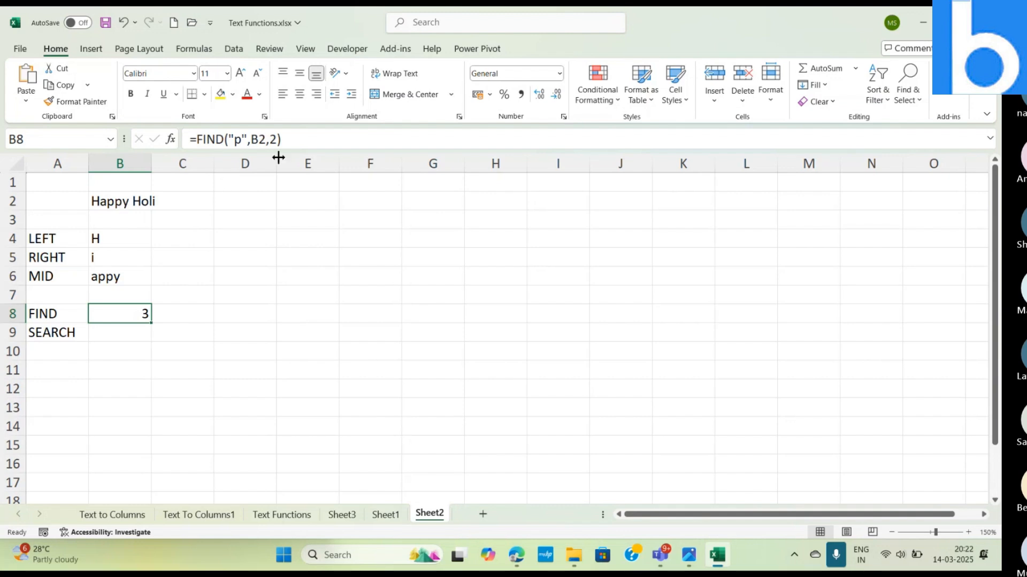
{"action": "left_click", "coordinate": [276, 138]}
{"action": "key", "text": "BackSpace"}
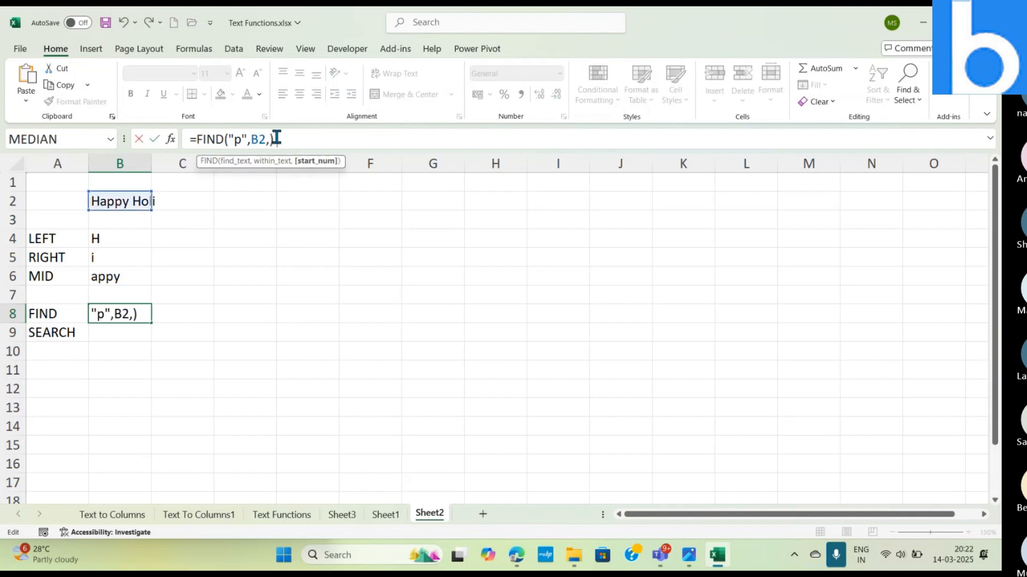
{"action": "type", "text": "3"}
{"action": "key", "text": "Return"}
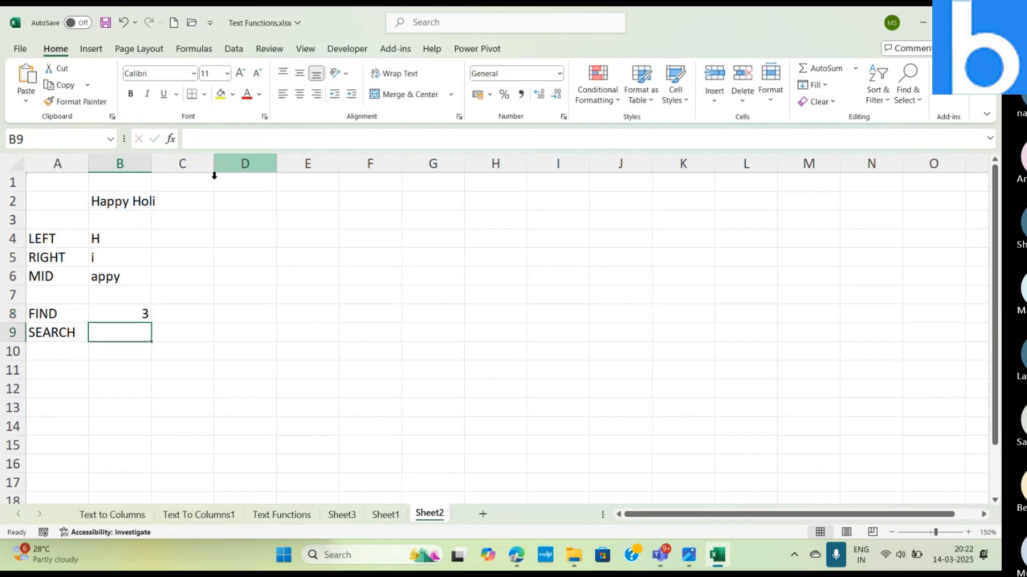
Step: Set the start number of the FIND formula in B8 to 4, making it =FIND("p",B2,4)
{"action": "left_click", "coordinate": [125, 315]}
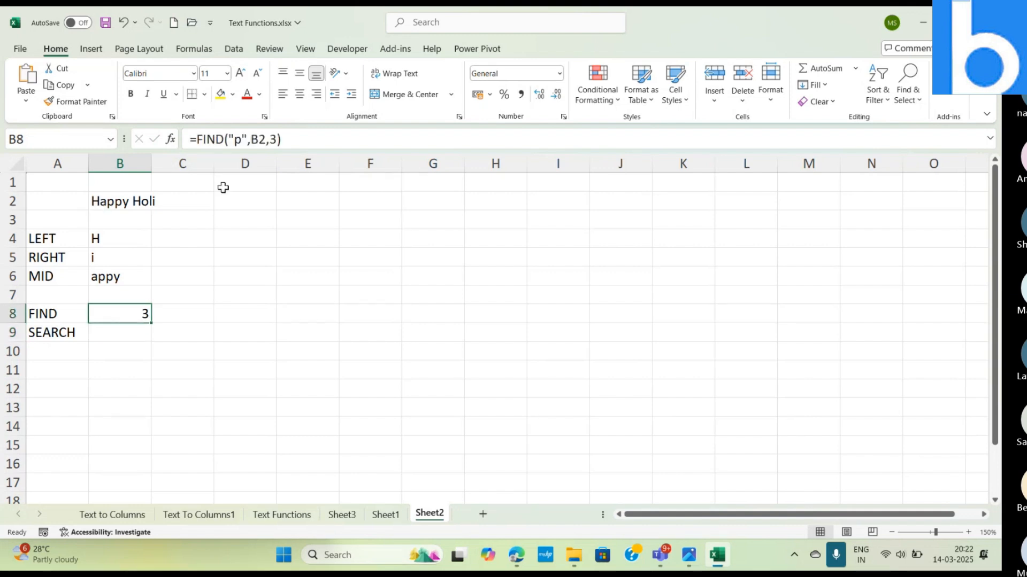
{"action": "left_click", "coordinate": [274, 139]}
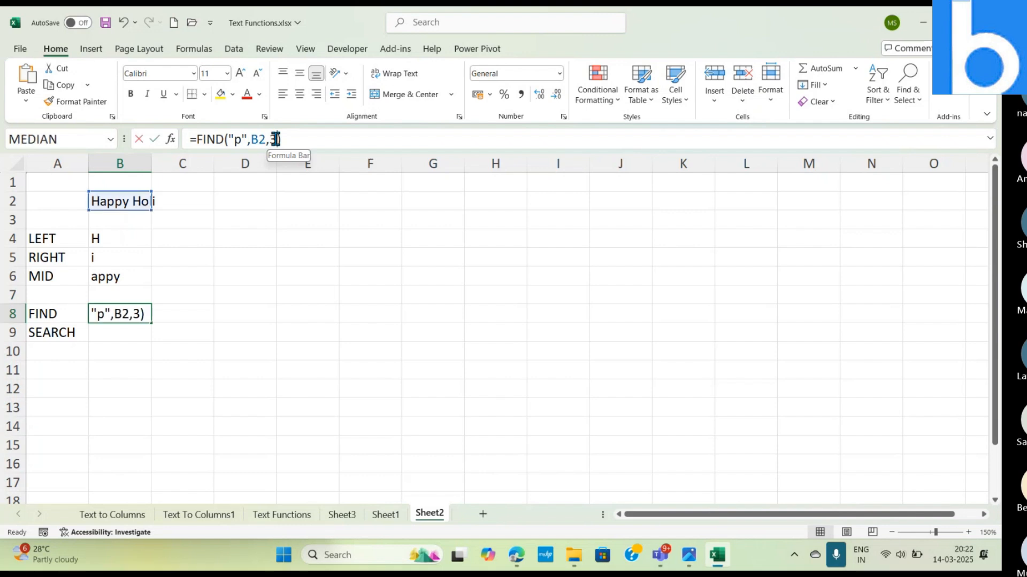
{"action": "key", "text": "BackSpace"}
{"action": "type", "text": "4"}
{"action": "key", "text": "Return"}
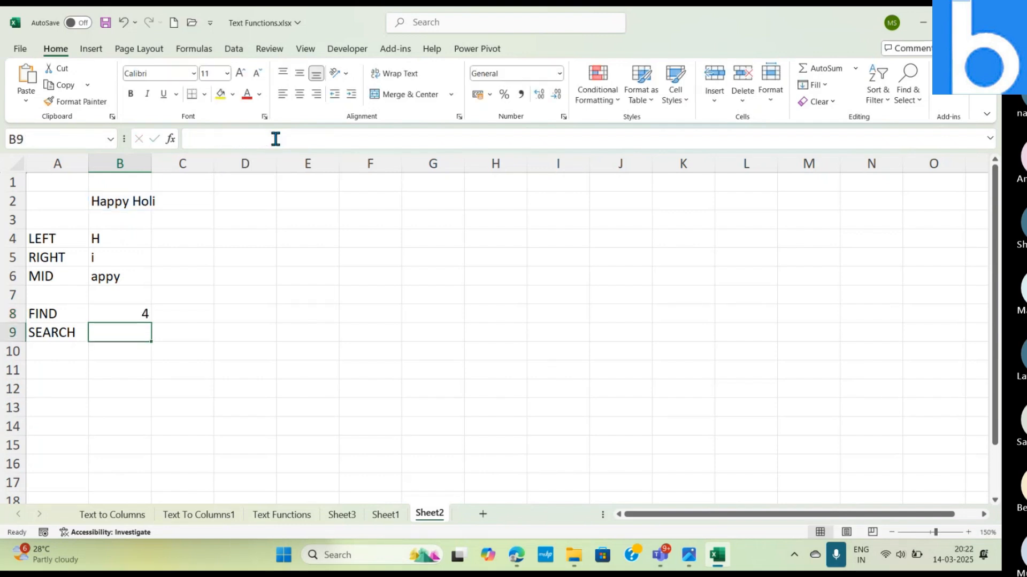
{"action": "key", "text": "Up"}
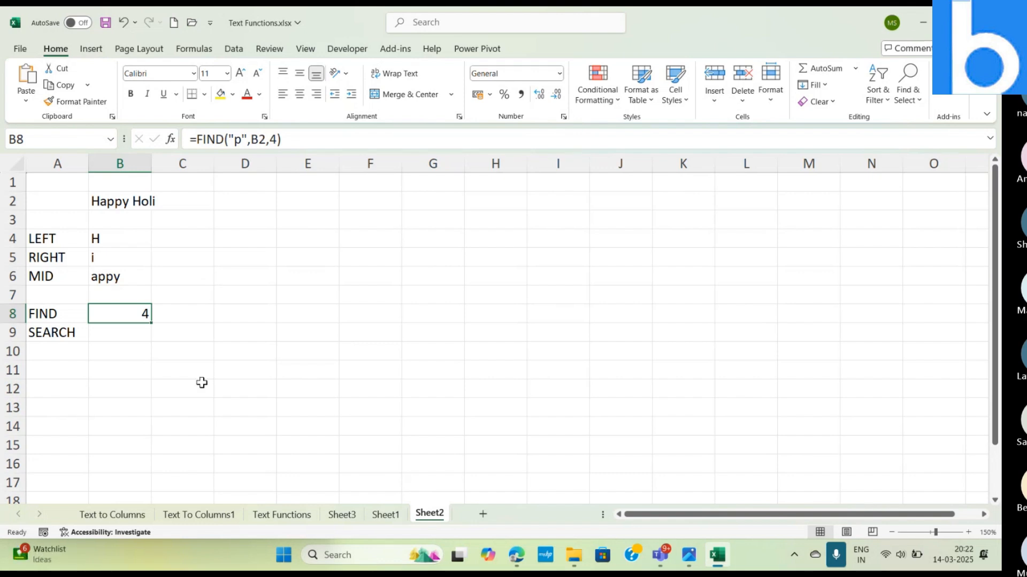
Step: Copy "Hello All, Welcome to Excel training class" from cell C1 of the Text Functions sheet into cell E2 of Sheet2
{"action": "left_click", "coordinate": [113, 515]}
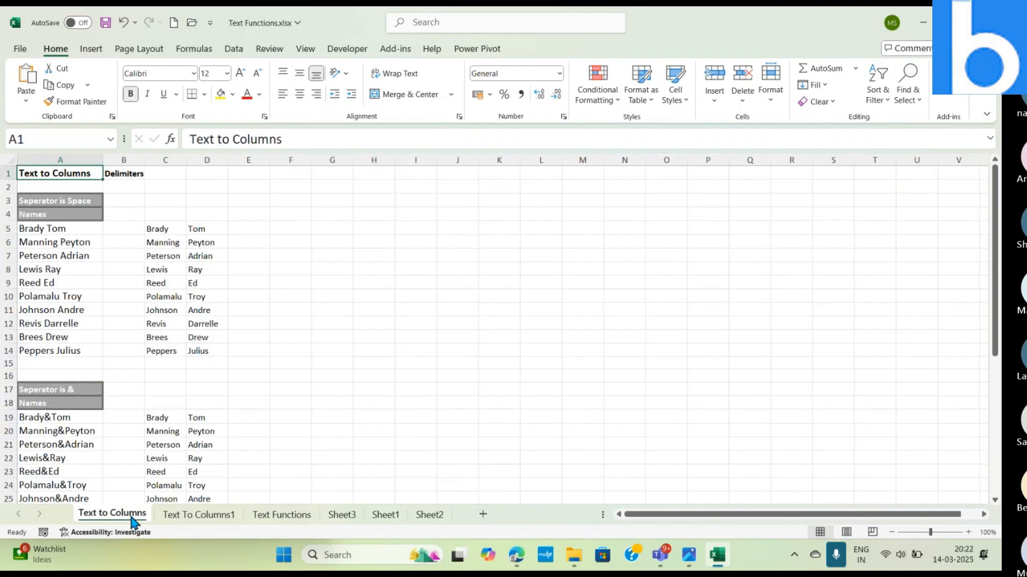
{"action": "left_click", "coordinate": [202, 516]}
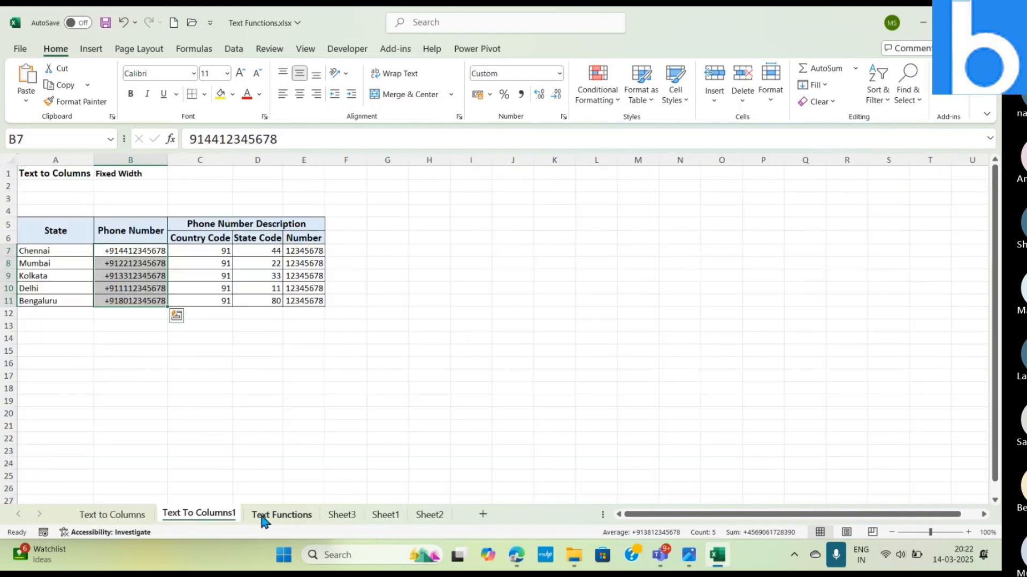
{"action": "left_click", "coordinate": [262, 518]}
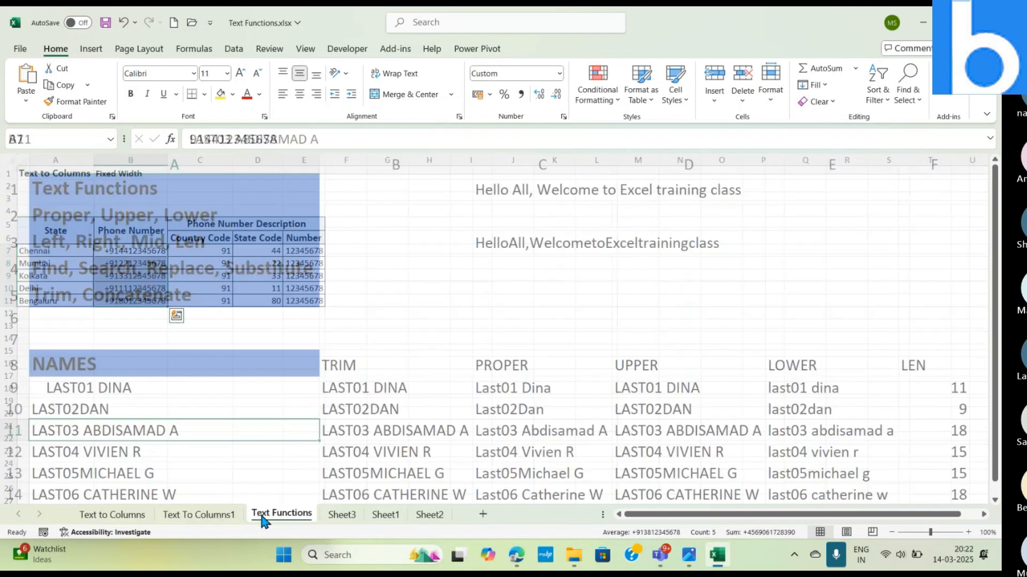
{"action": "left_click", "coordinate": [512, 190]}
{"action": "key", "text": "ctrl+c"}
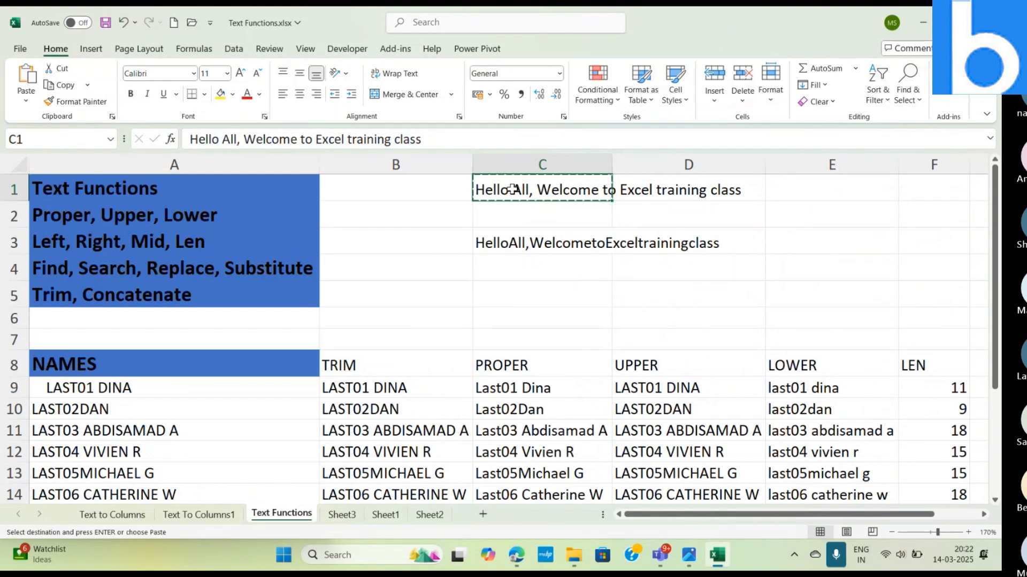
{"action": "left_click", "coordinate": [427, 515]}
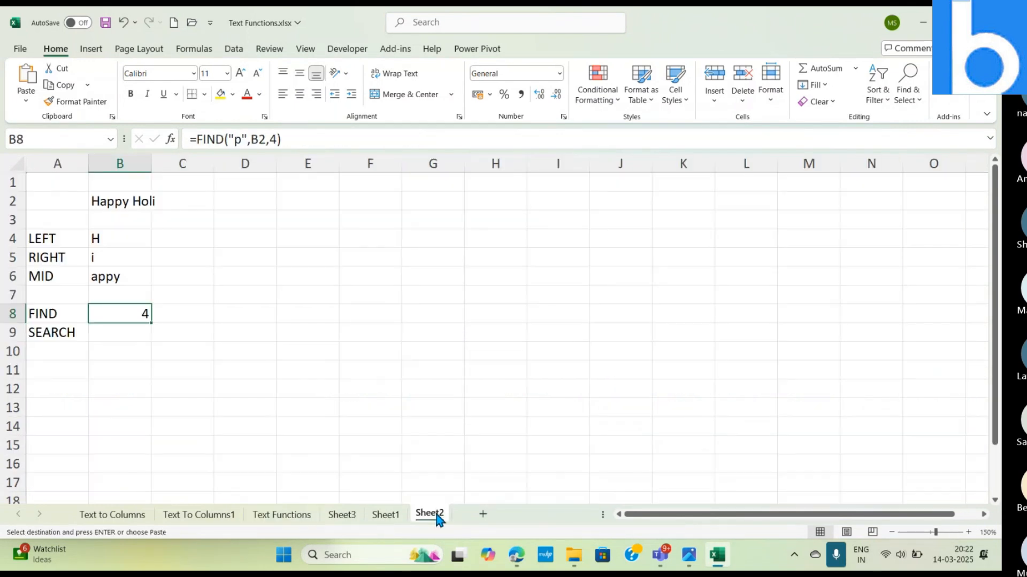
{"action": "left_click", "coordinate": [317, 201]}
{"action": "key", "text": "ctrl+v"}
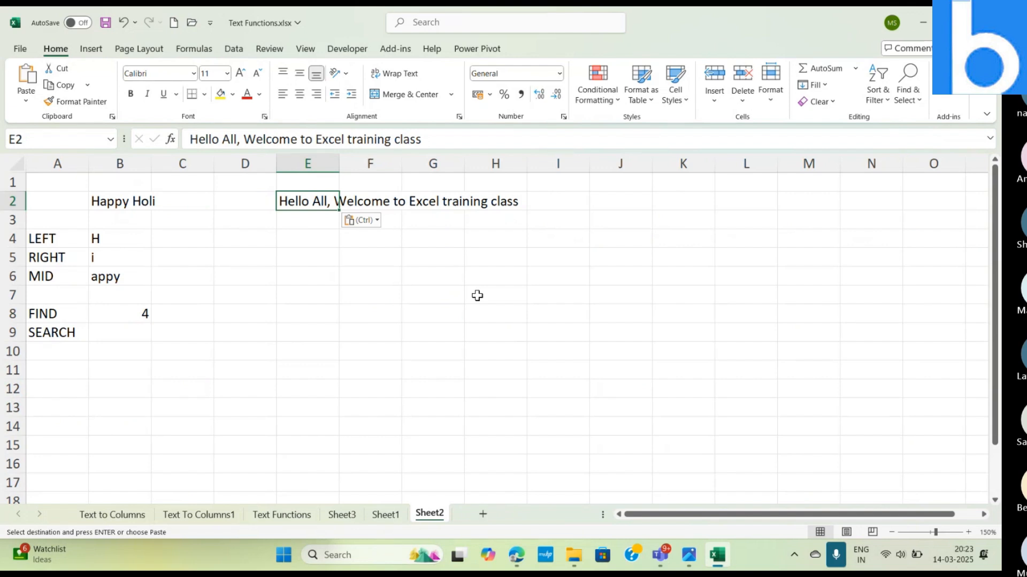
Step: Change the FIND formula in B8 to look for "o" in cell E2, making it =FIND("o",E2,4)
{"action": "left_click", "coordinate": [115, 316]}
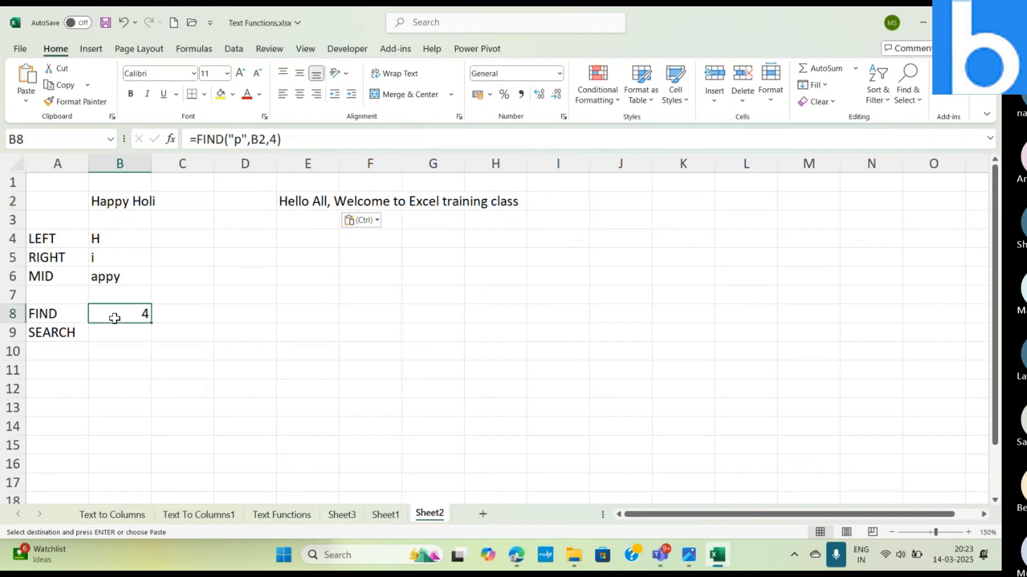
{"action": "left_click", "coordinate": [240, 143]}
{"action": "key", "text": "BackSpace"}
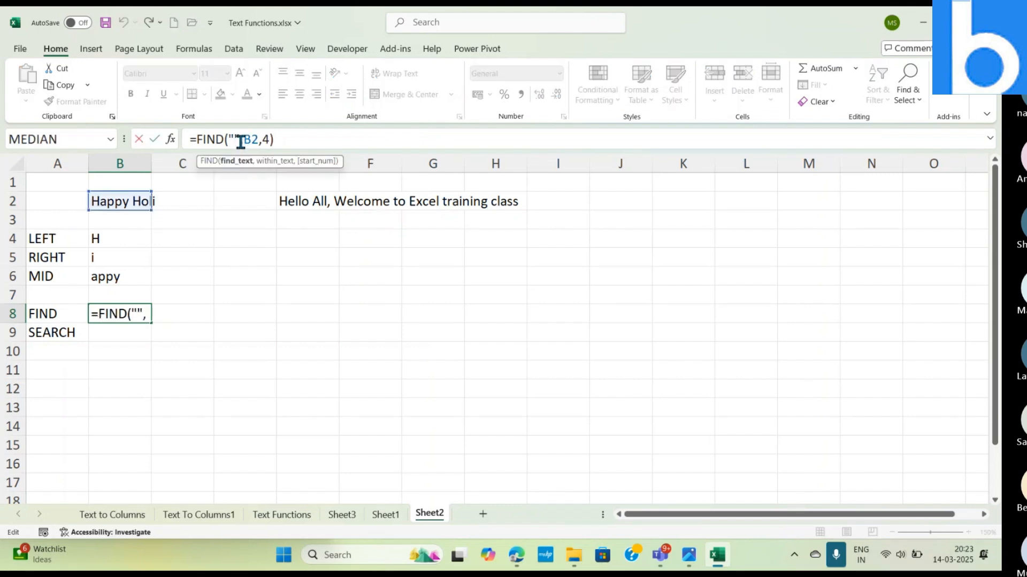
{"action": "type", "text": "O"}
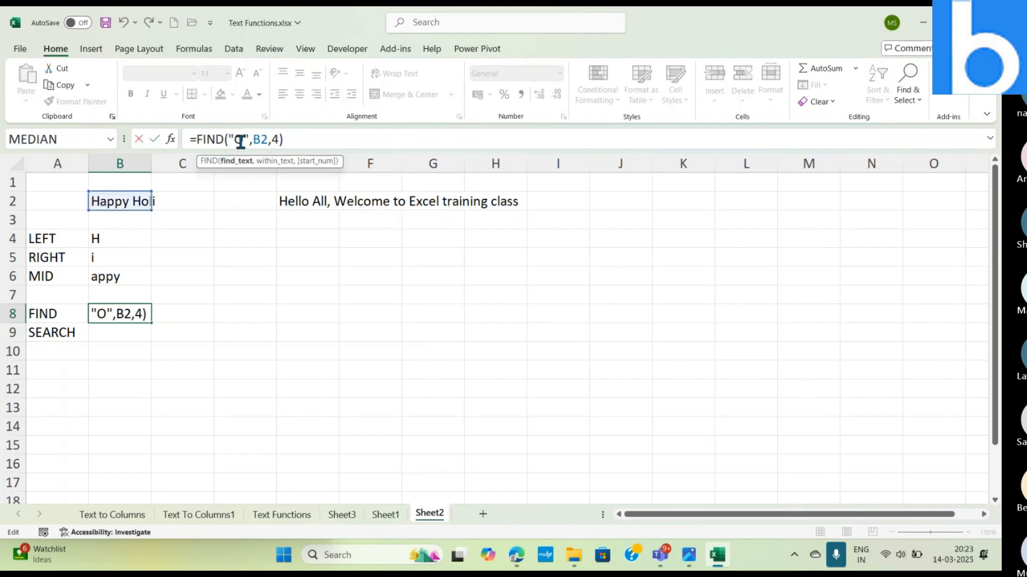
{"action": "key", "text": "BackSpace"}
{"action": "type", "text": "o"}
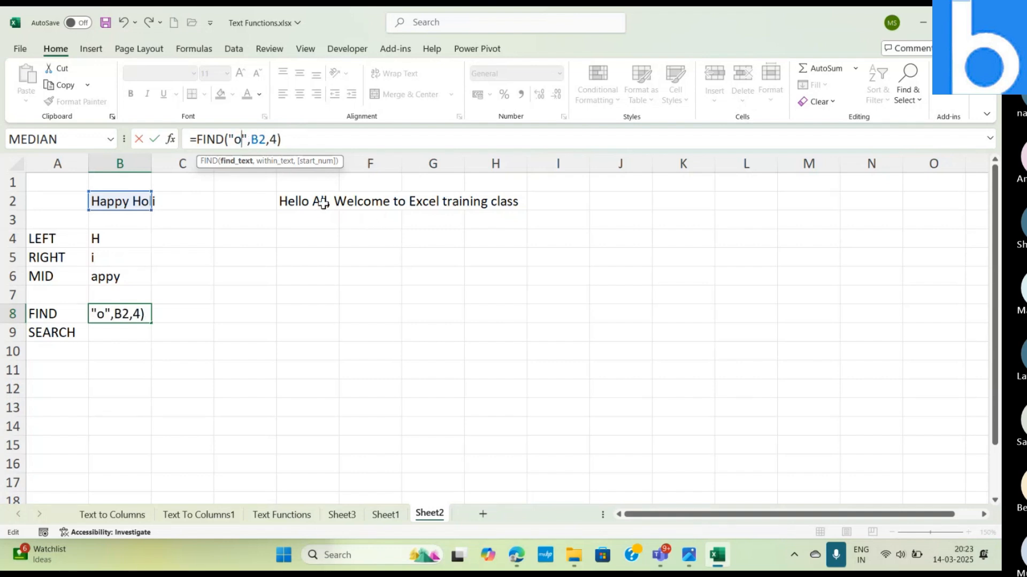
{"action": "double_click", "coordinate": [262, 135]}
{"action": "key", "text": "BackSpace"}
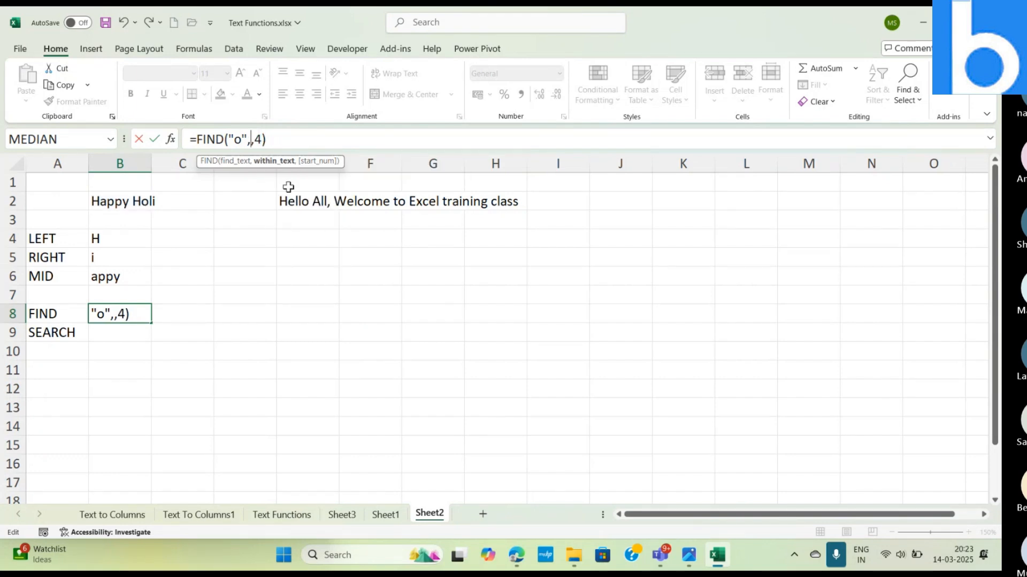
{"action": "left_click", "coordinate": [294, 201]}
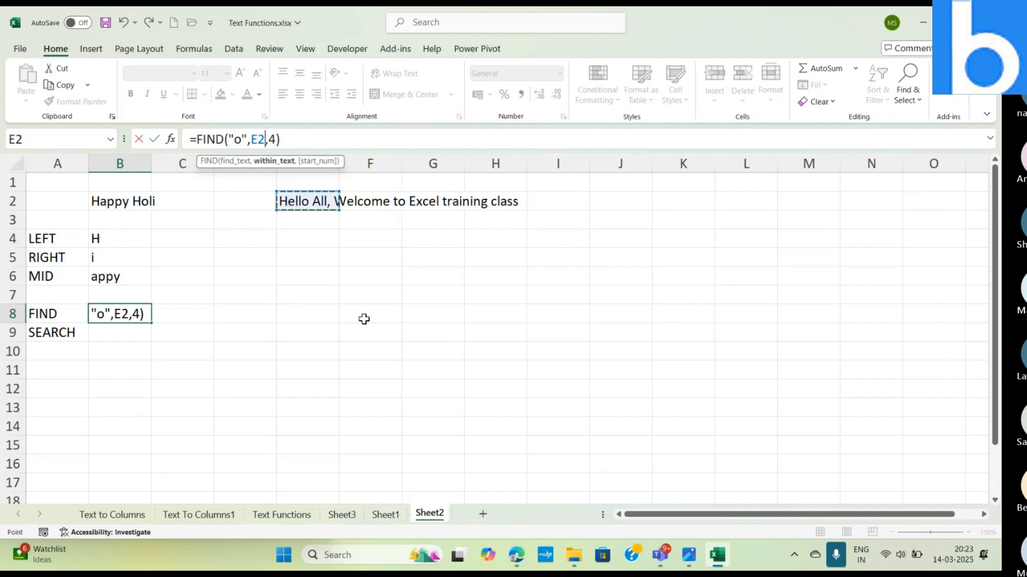
{"action": "key", "text": "Return"}
{"action": "key", "text": "Up"}
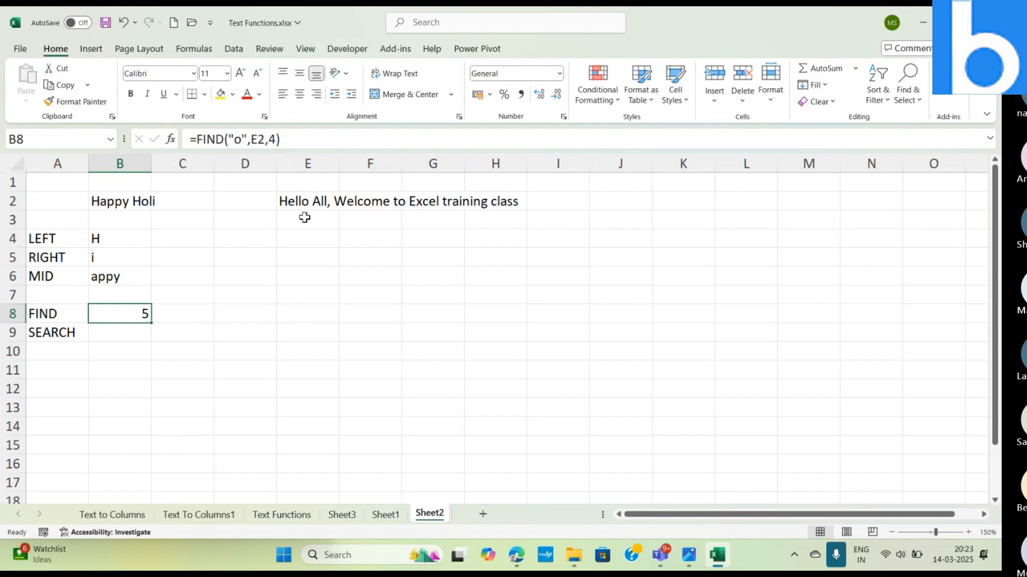
Step: Set the start number of the FIND formula in B8 to 5
{"action": "left_click", "coordinate": [275, 139]}
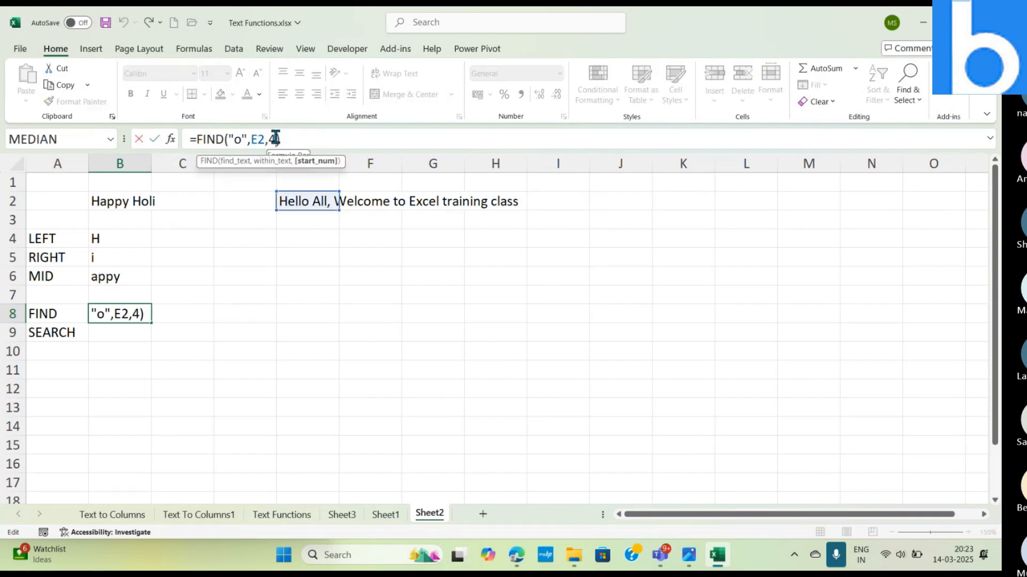
{"action": "key", "text": "BackSpace"}
{"action": "type", "text": "5"}
{"action": "key", "text": "Return"}
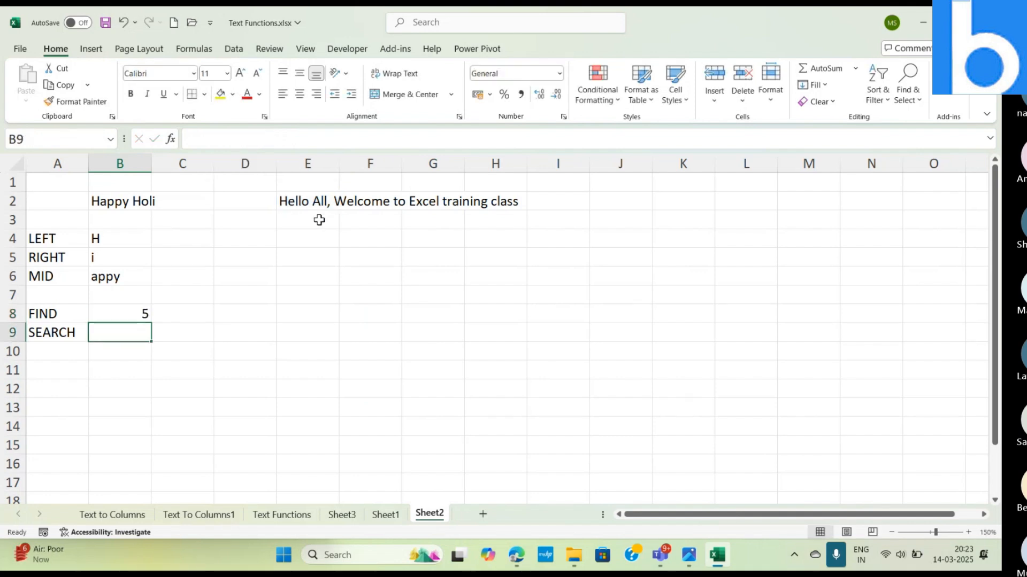
{"action": "left_click", "coordinate": [320, 201]}
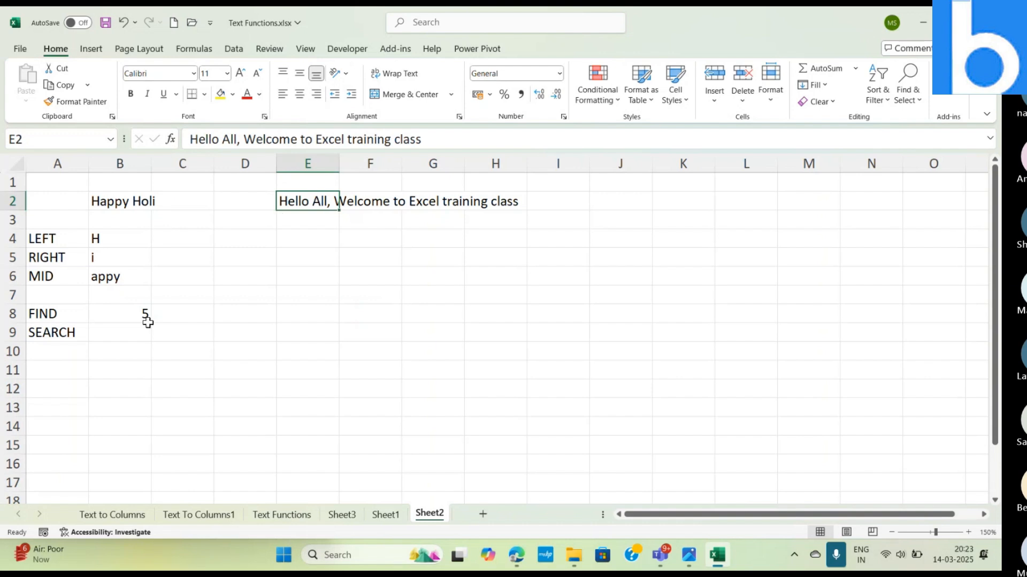
Step: Set the start number of the FIND formula in B8 to 6, making it =FIND("o",E2,6)
{"action": "left_click", "coordinate": [131, 317]}
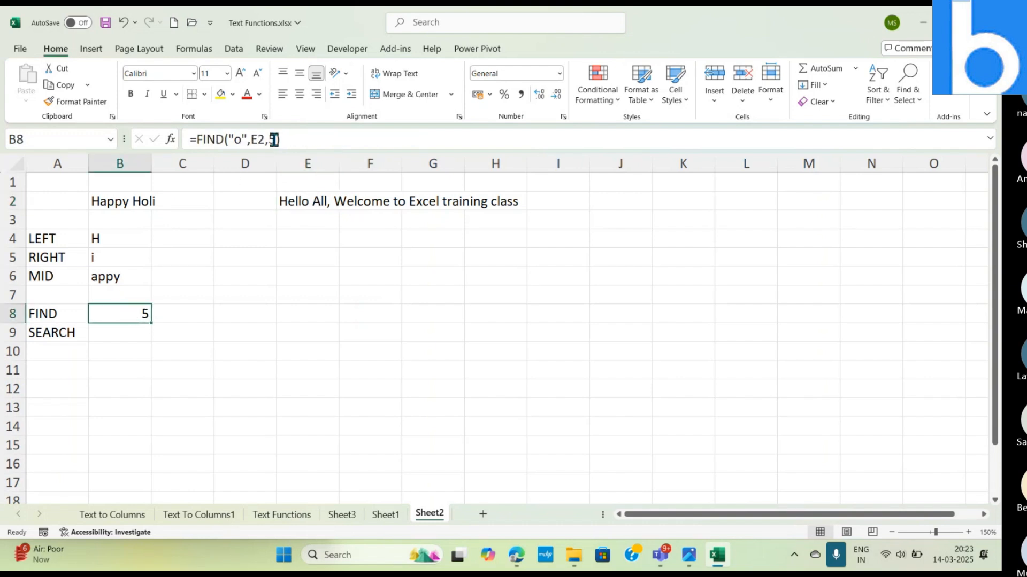
{"action": "left_click", "coordinate": [274, 139]}
{"action": "key", "text": "BackSpace"}
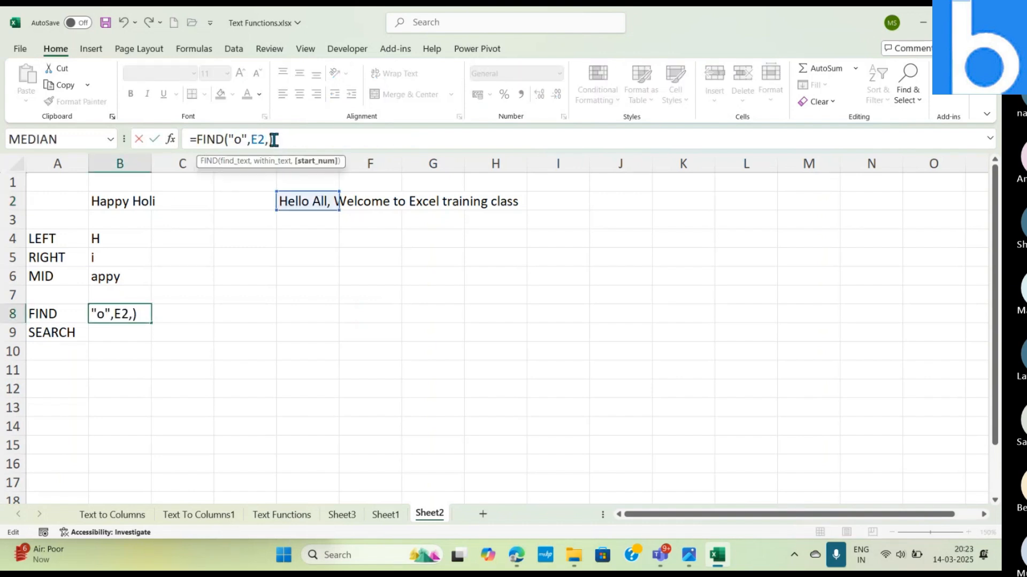
{"action": "type", "text": "6"}
{"action": "key", "text": "Return"}
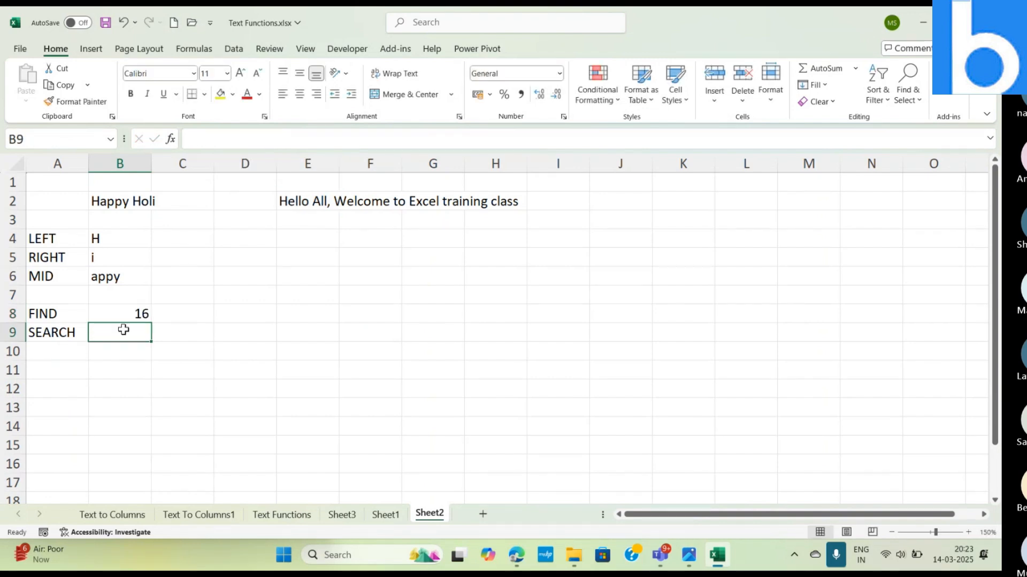
{"action": "left_click", "coordinate": [109, 315]}
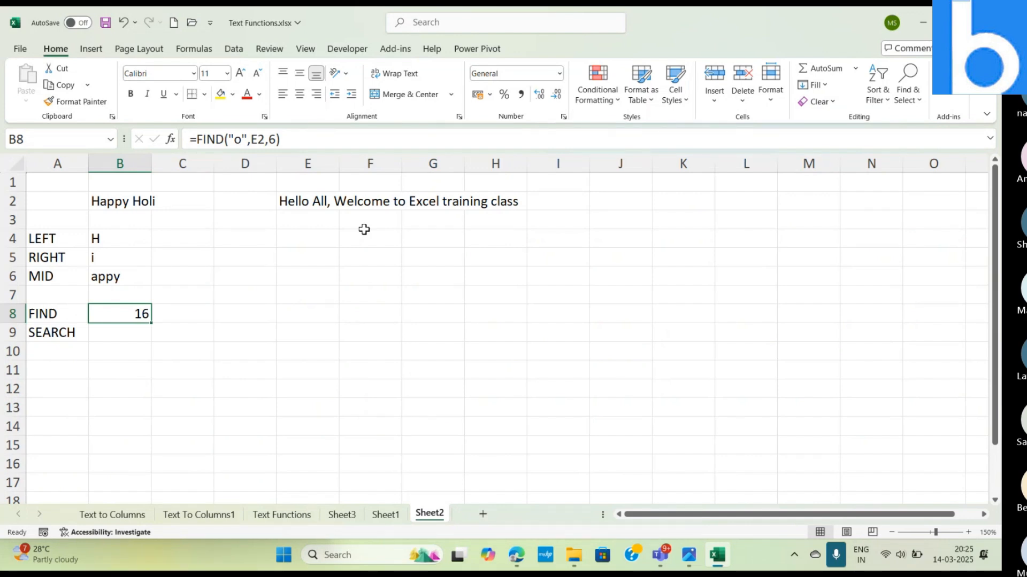
Step: Enter a SEARCH formula in B9 that finds "w" within cell E2 with no start number, giving =SEARCH("w",E2)
{"action": "key", "text": "Down"}
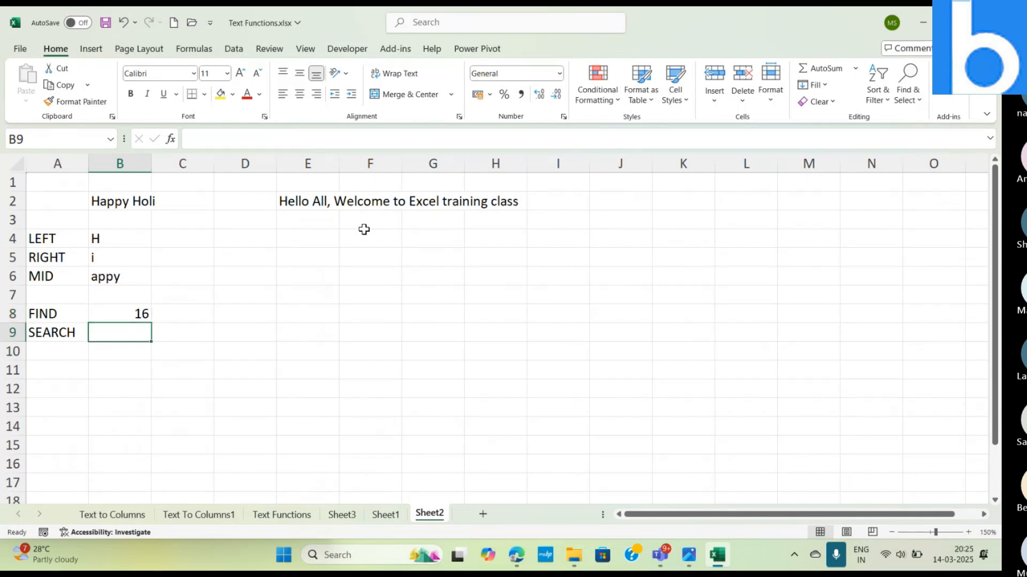
{"action": "type", "text": "=SEA"}
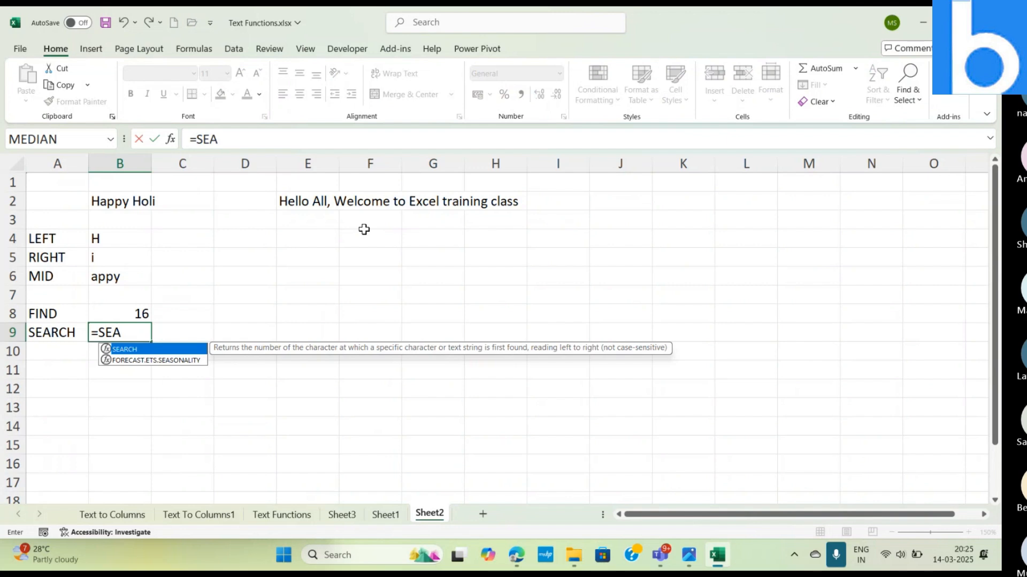
{"action": "type", "text": "R"}
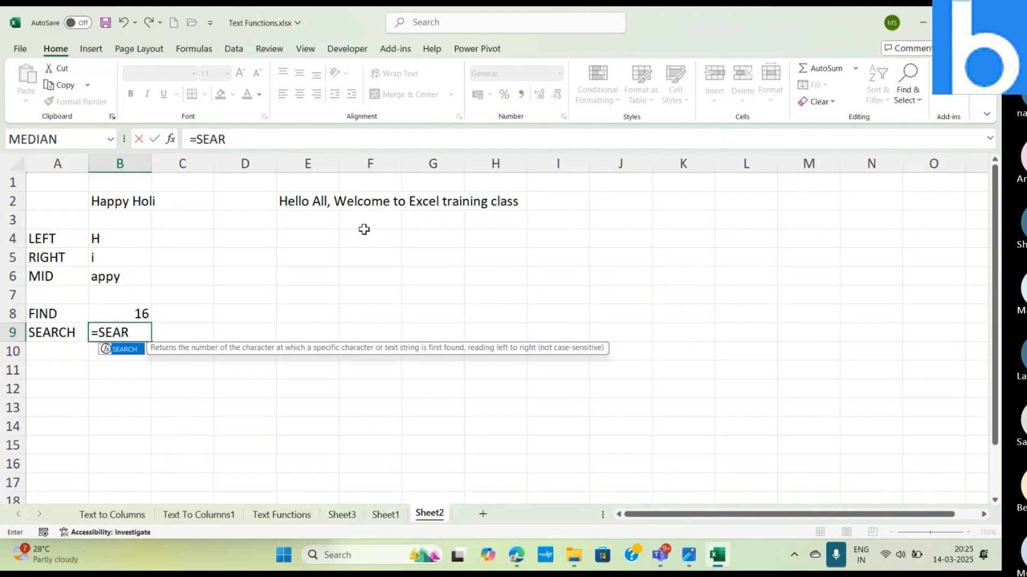
{"action": "key", "text": "Tab"}
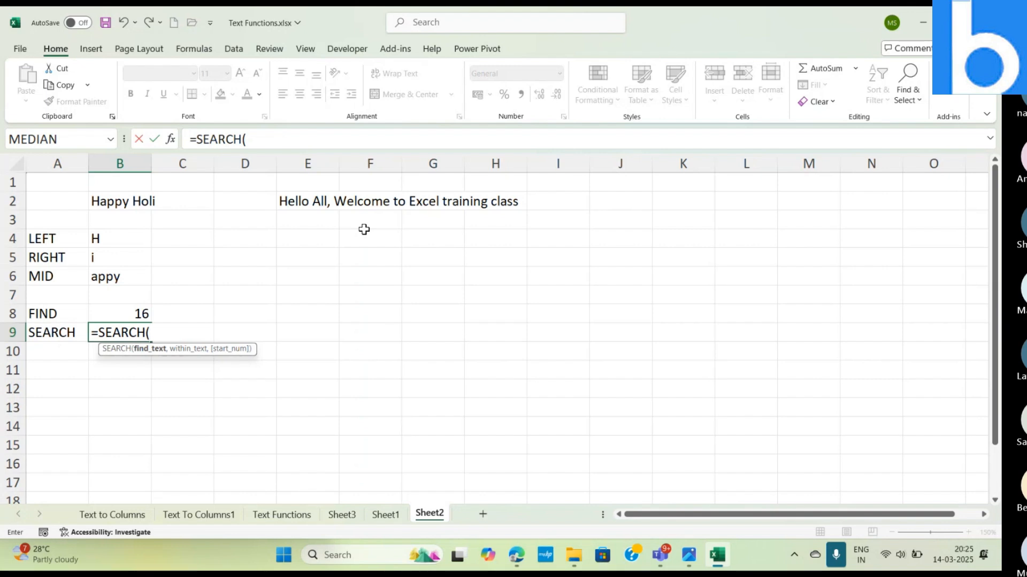
{"action": "left_click", "coordinate": [170, 140]}
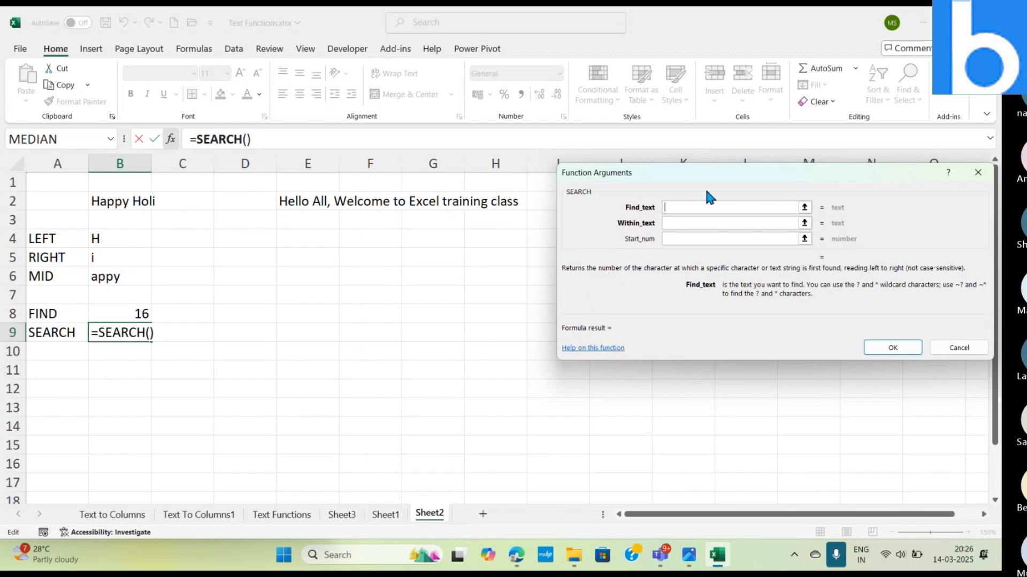
{"action": "type", "text": "w"}
{"action": "left_click", "coordinate": [682, 223]}
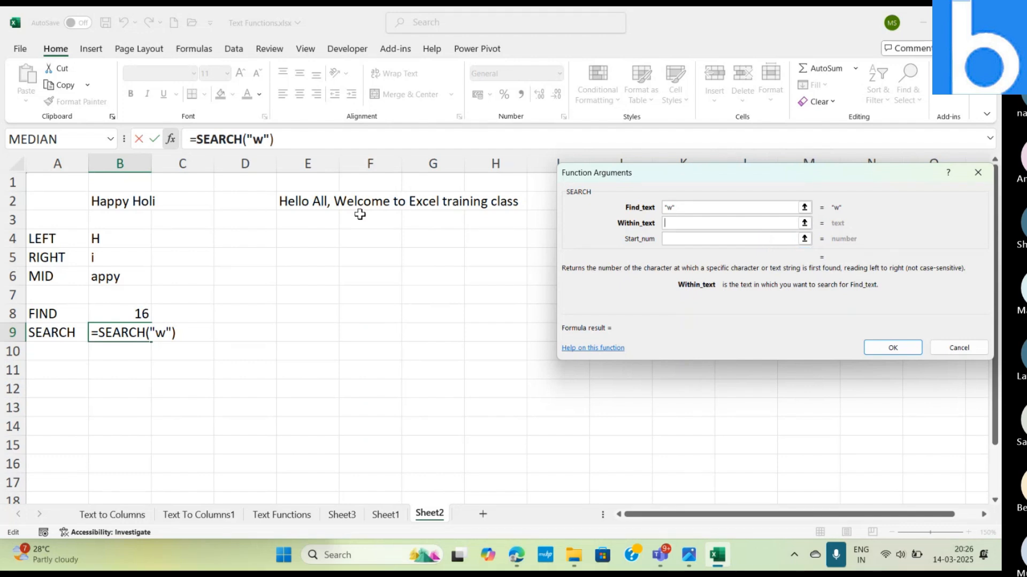
{"action": "left_click", "coordinate": [321, 201]}
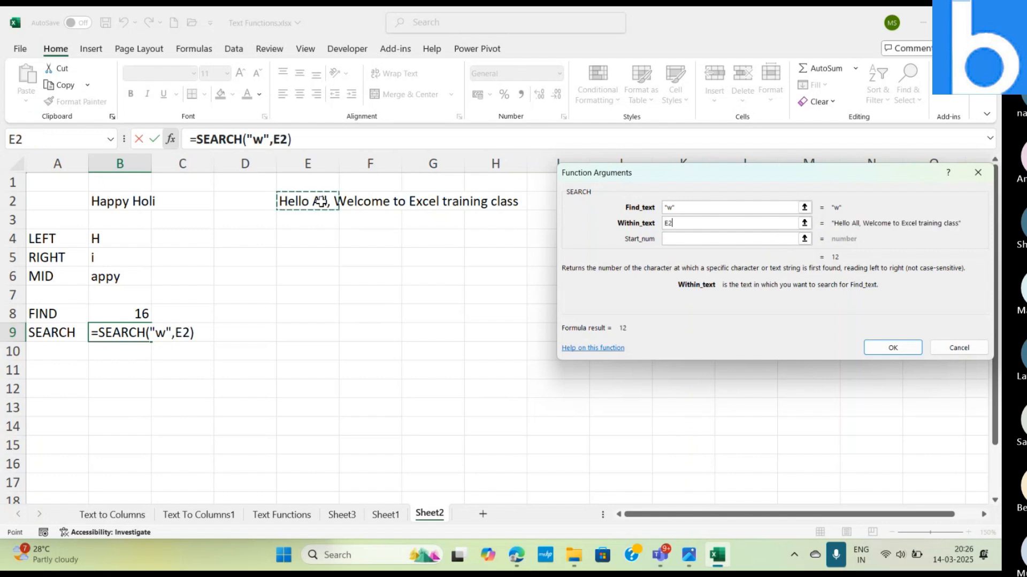
{"action": "left_click", "coordinate": [678, 240]}
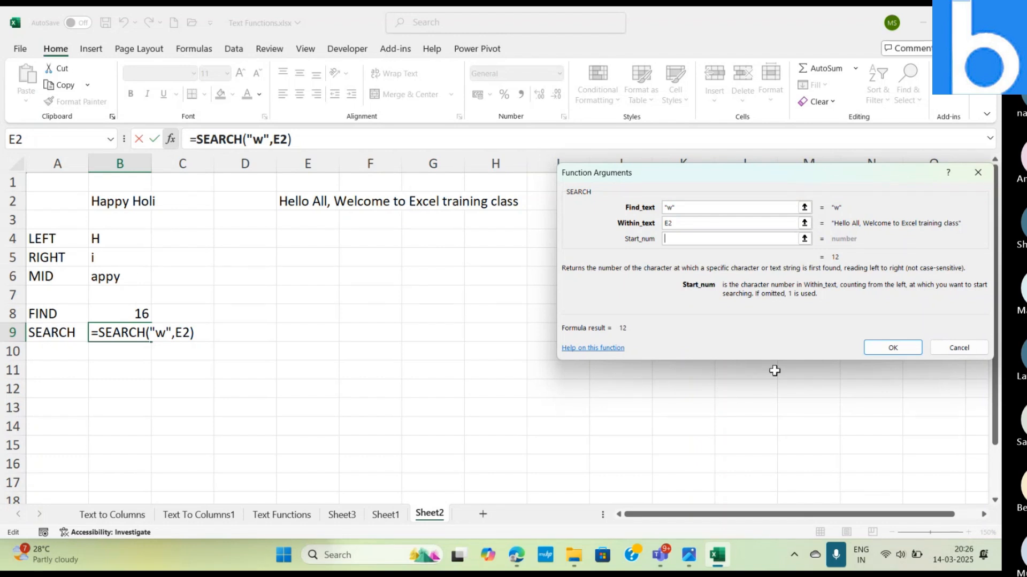
{"action": "left_click", "coordinate": [896, 349]}
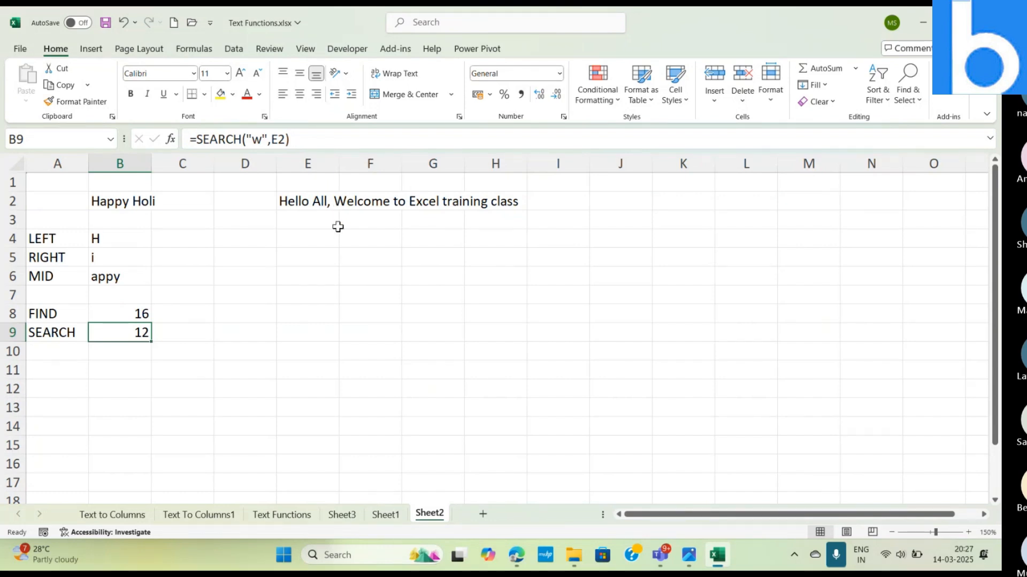
Step: Change the search text in B9's SEARCH formula to uppercase "W"
{"action": "left_click", "coordinate": [262, 138]}
{"action": "key", "text": "BackSpace"}
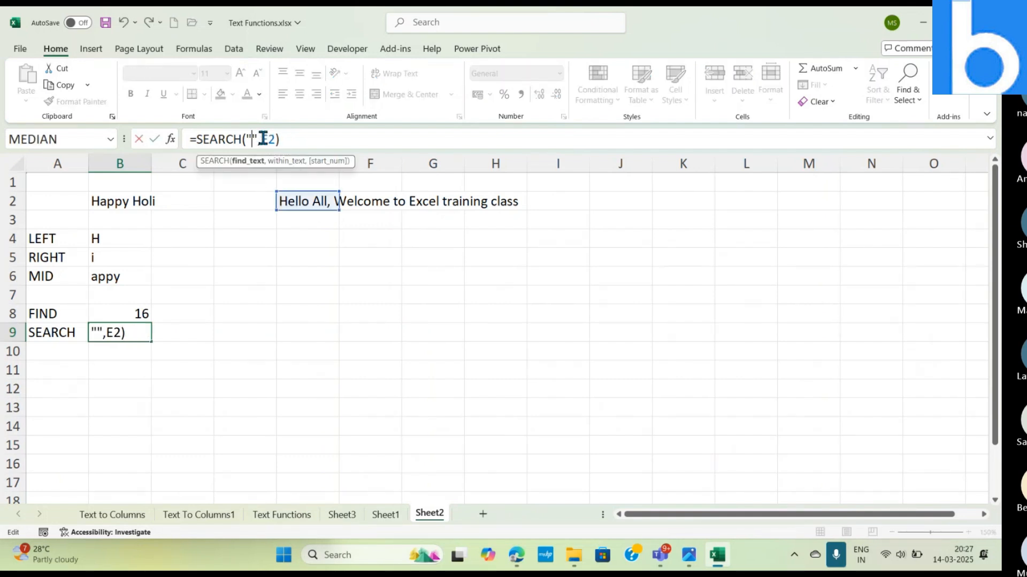
{"action": "type", "text": "W"}
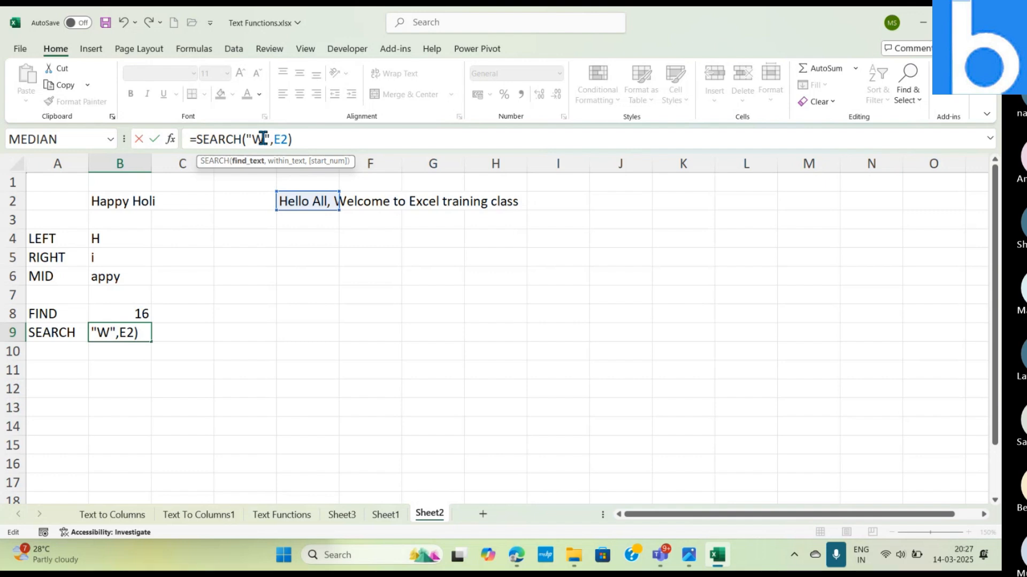
{"action": "key", "text": "Return"}
{"action": "key", "text": "Up"}
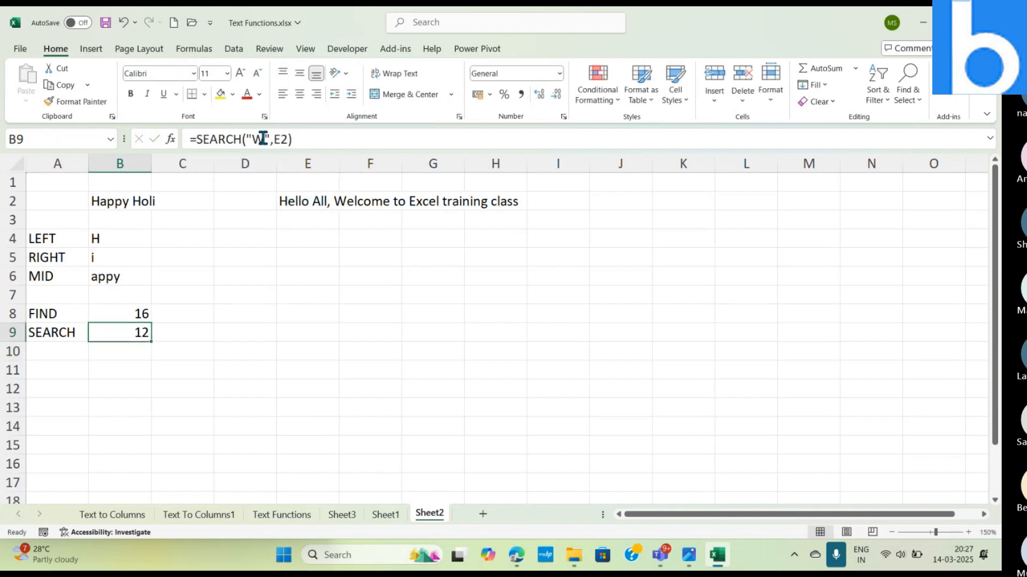
{"action": "key", "text": "BackSpace"}
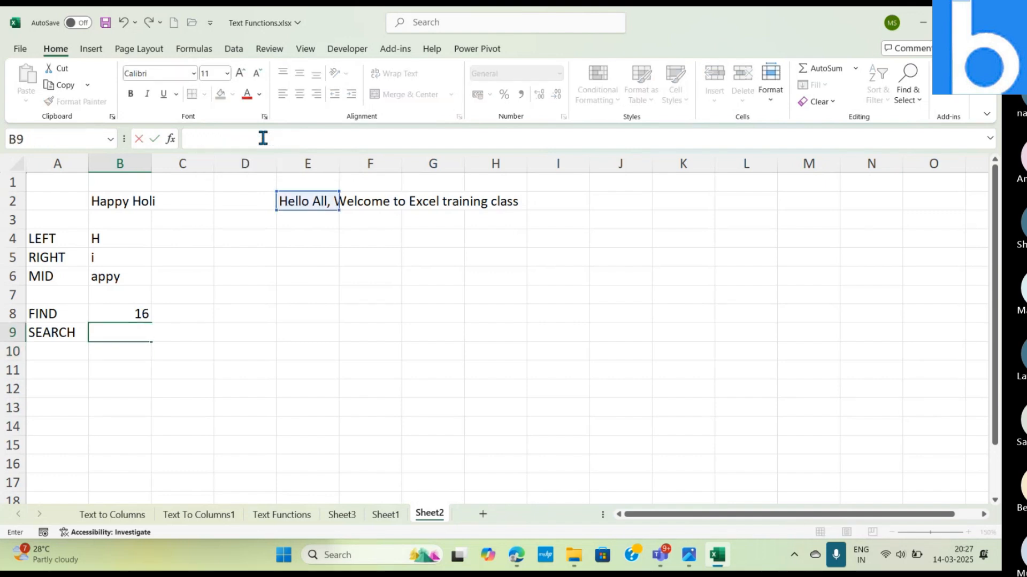
{"action": "key", "text": "ctrl+z"}
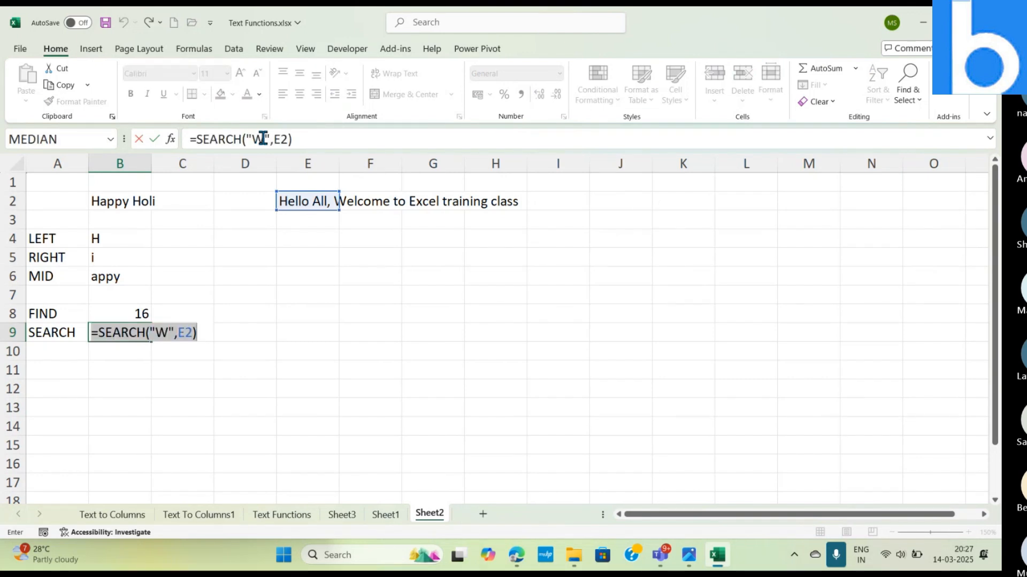
{"action": "key", "text": "Escape"}
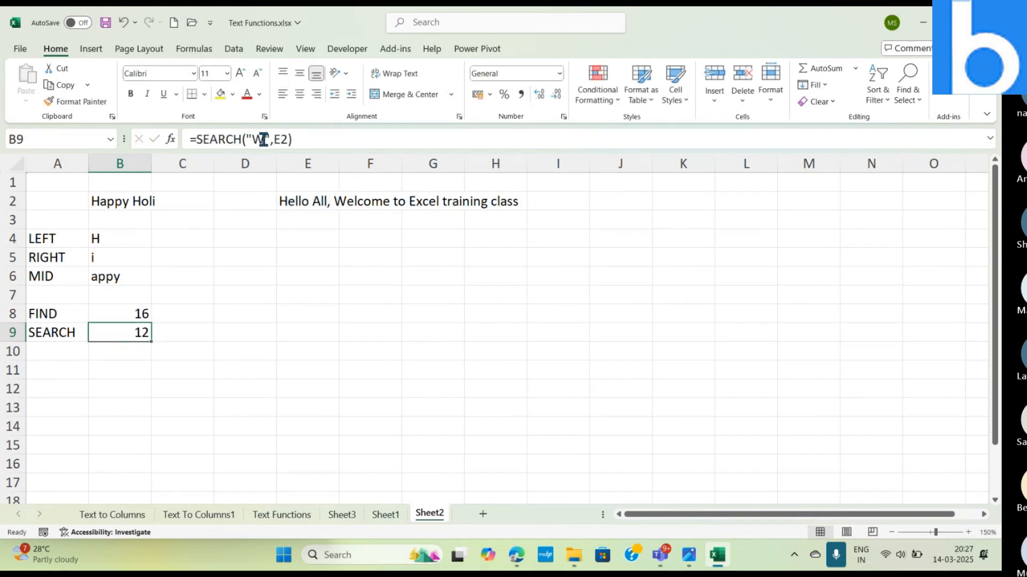
Step: Change the search text in B9's SEARCH formula to lowercase "w", making it =SEARCH("w",E2)
{"action": "left_click", "coordinate": [264, 139]}
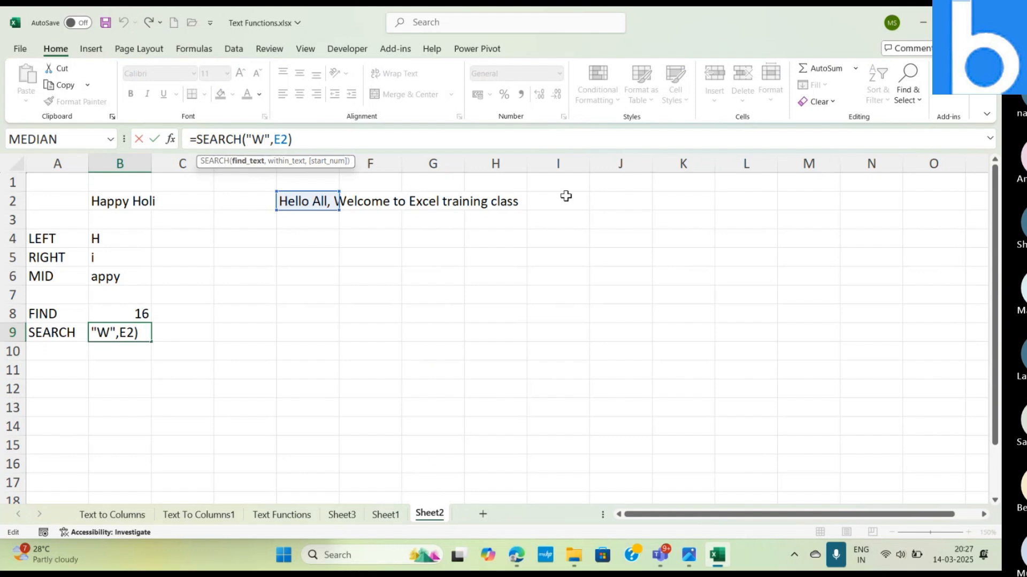
{"action": "key", "text": "BackSpace"}
{"action": "type", "text": "w"}
{"action": "key", "text": "Return"}
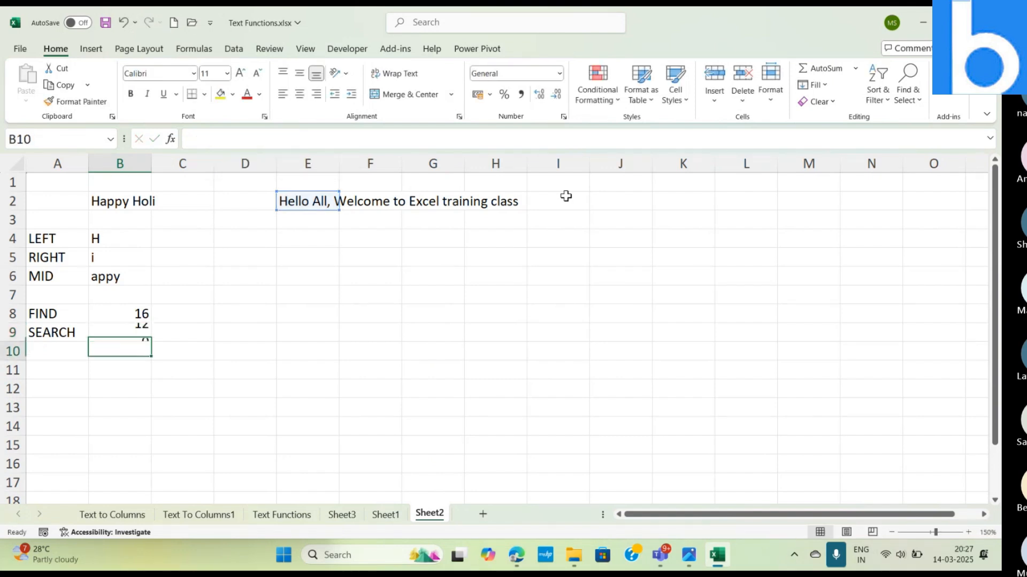
{"action": "key", "text": "Up"}
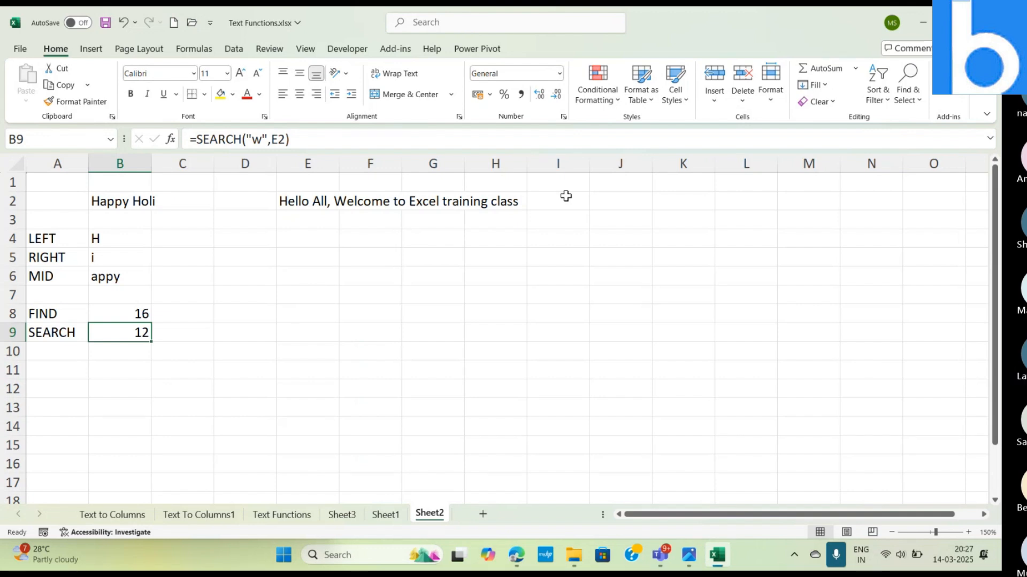
Step: Label cell A11 as REPLACE
{"action": "left_click", "coordinate": [61, 376]}
{"action": "type", "text": "REPLACE"}
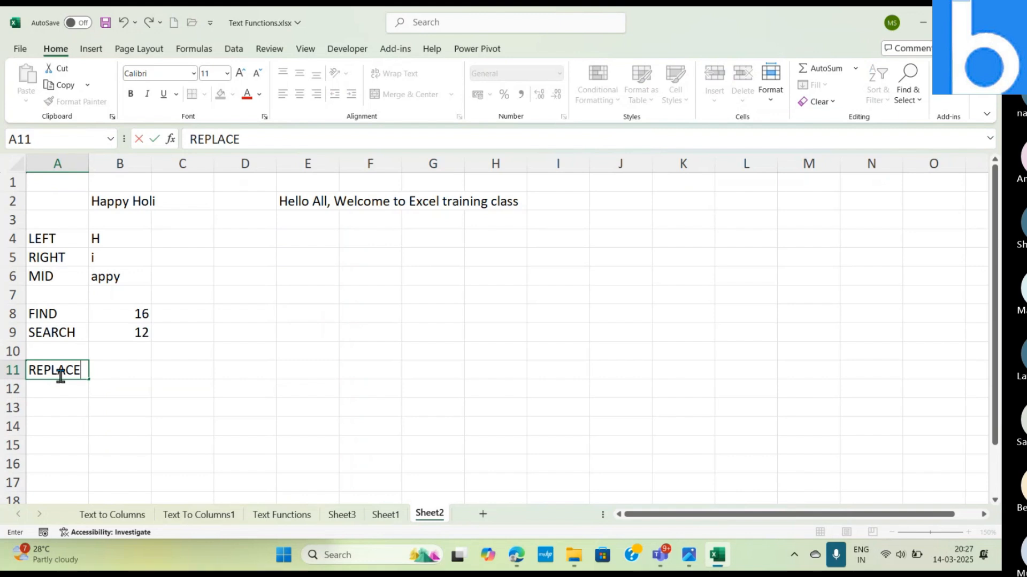
{"action": "key", "text": "Tab"}
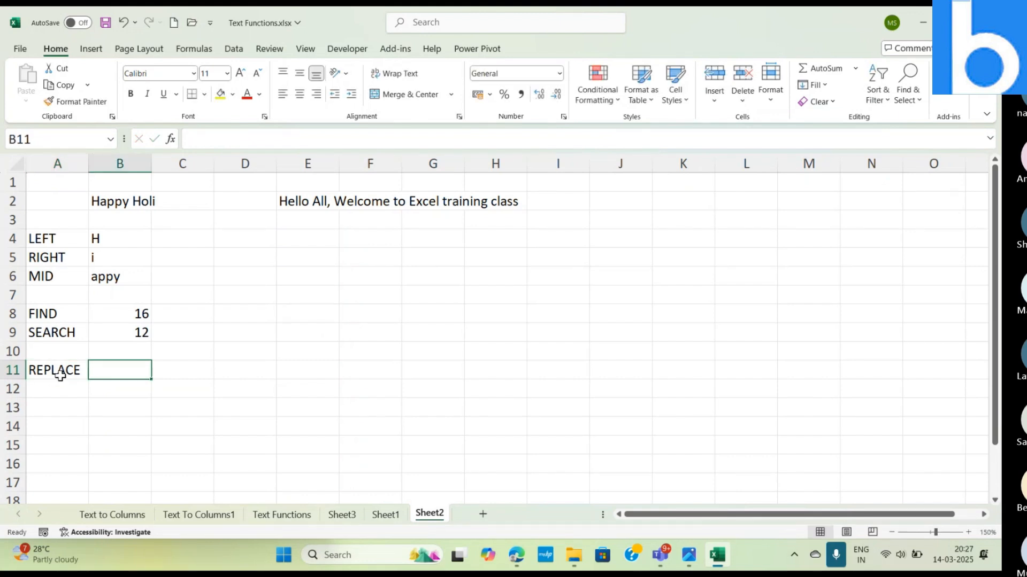
Step: Enter a REPLACE formula in B11 that swaps one character of B2 from position 2 with "i", giving =REPLACE(B2,2,1,"i")
{"action": "type", "text": "="}
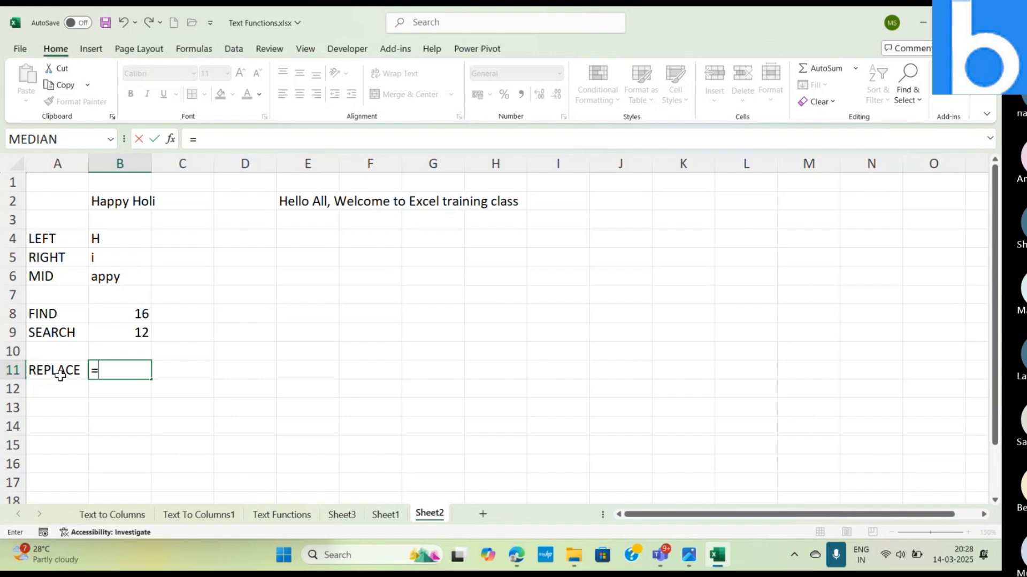
{"action": "type", "text": "REPLA"}
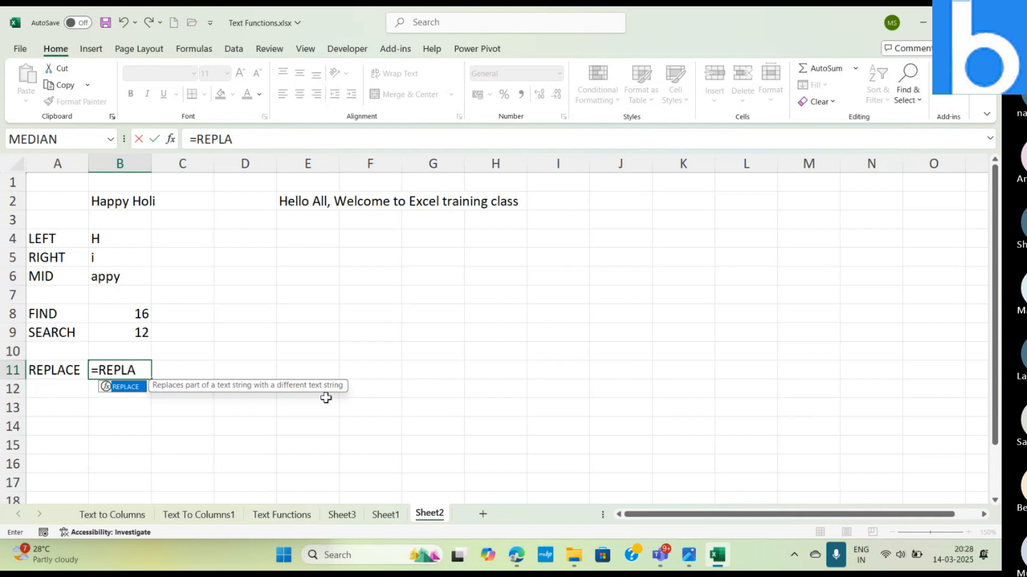
{"action": "key", "text": "Tab"}
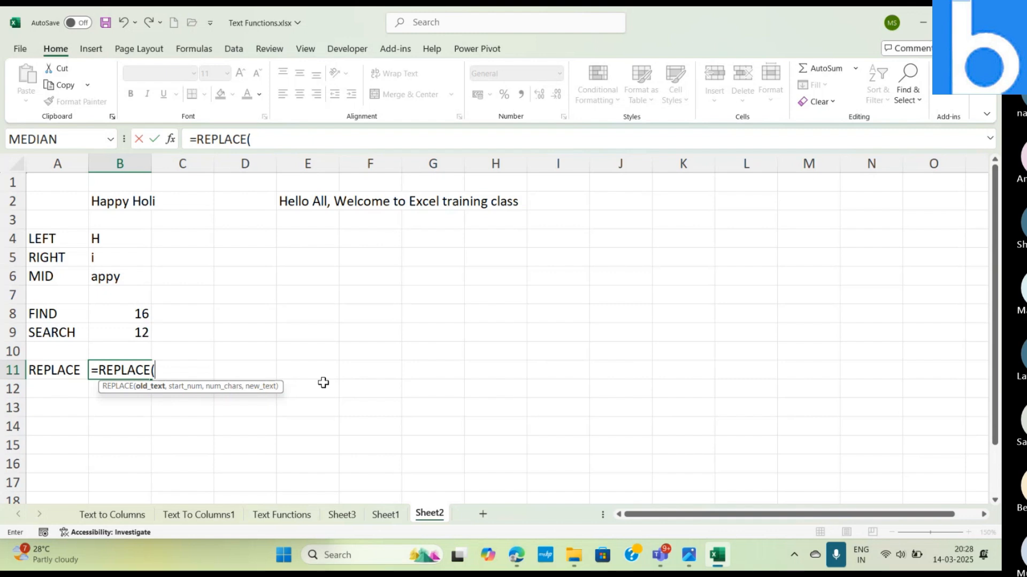
{"action": "left_click", "coordinate": [171, 139]}
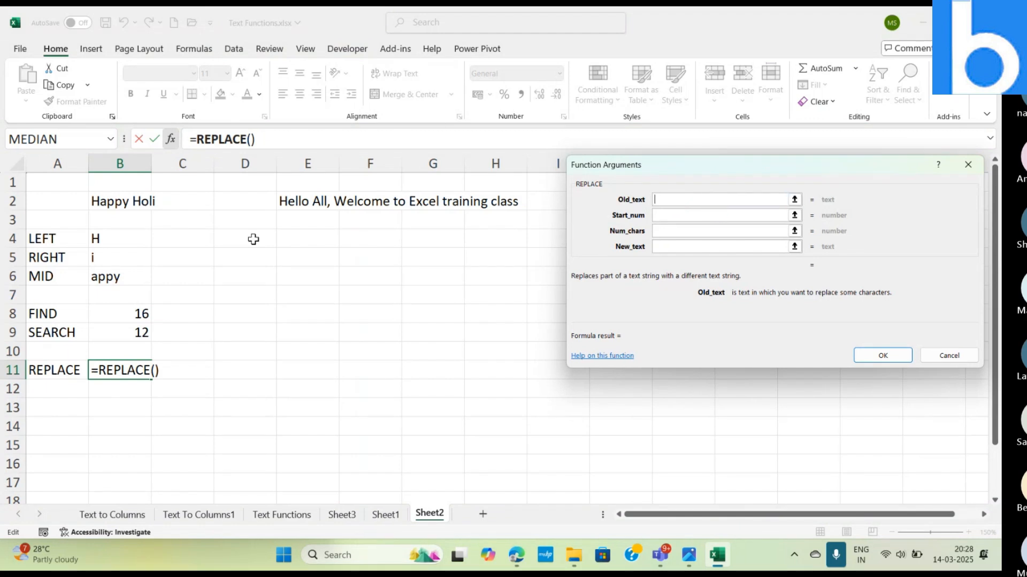
{"action": "left_click", "coordinate": [115, 198]}
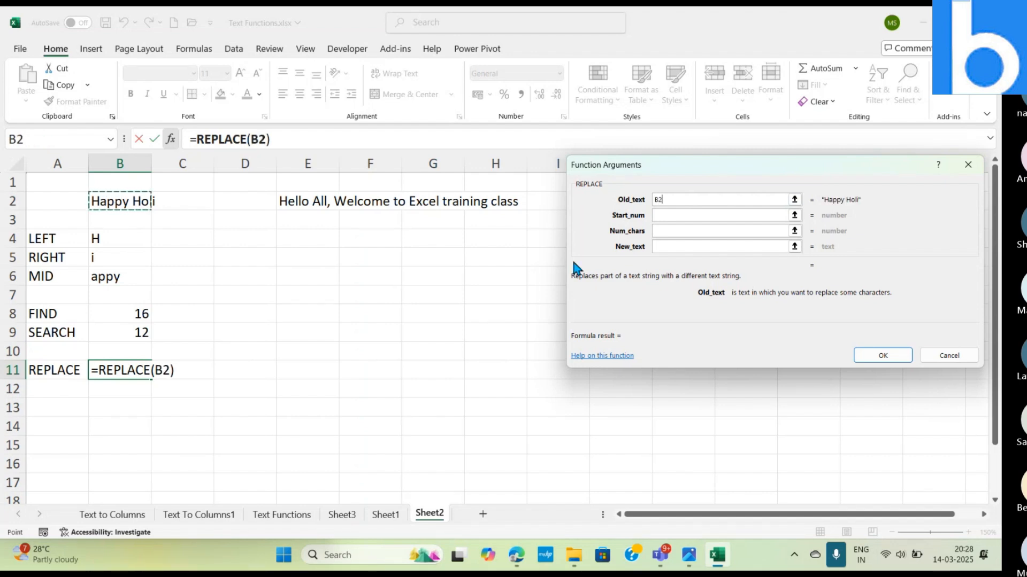
{"action": "left_click", "coordinate": [675, 216]}
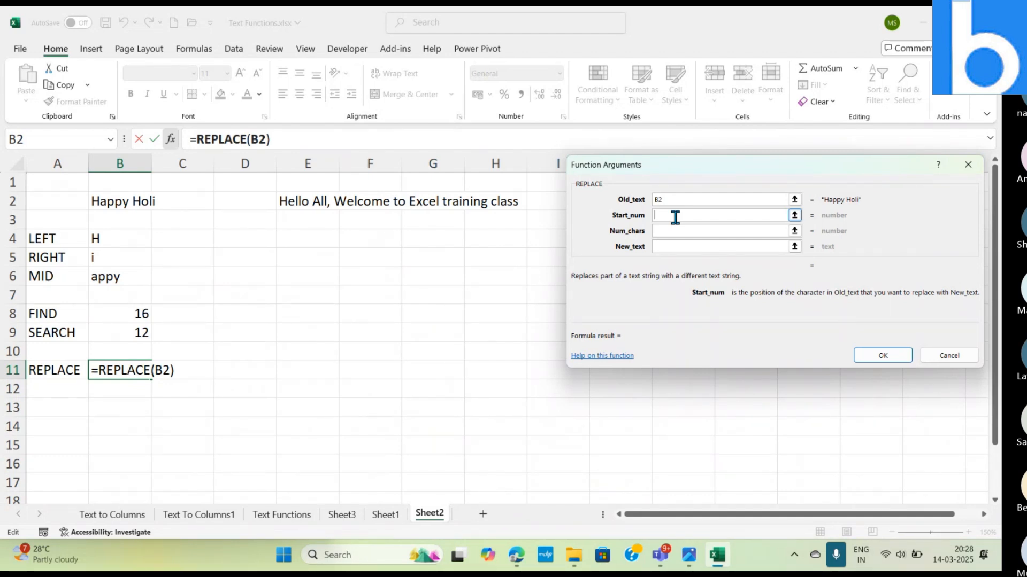
{"action": "type", "text": "2"}
{"action": "left_click", "coordinate": [664, 232]}
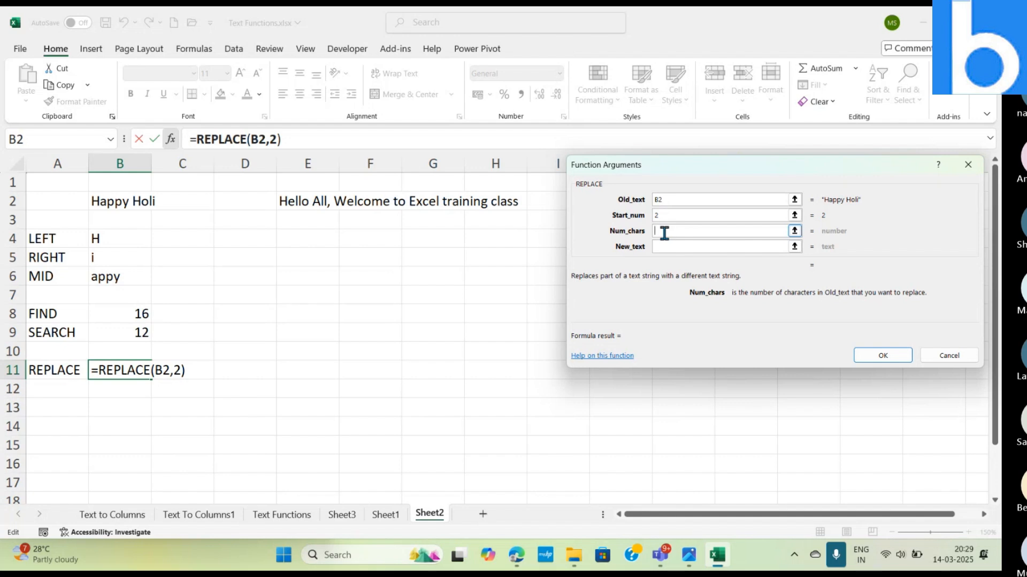
{"action": "type", "text": "1"}
{"action": "left_click", "coordinate": [663, 246]}
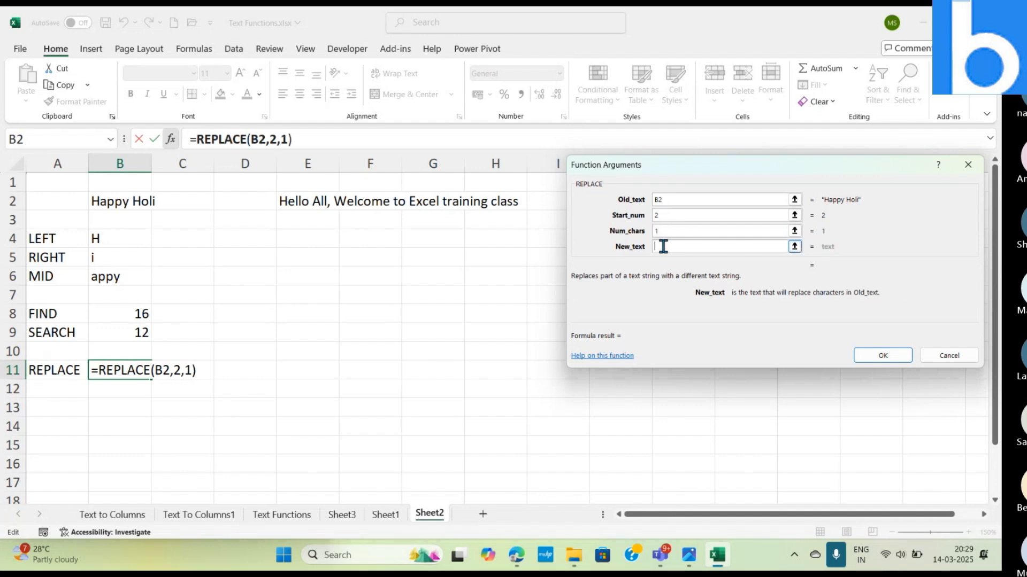
{"action": "type", "text": "I"}
{"action": "key", "text": "BackSpace"}
{"action": "type", "text": "i"}
{"action": "left_click", "coordinate": [877, 355]}
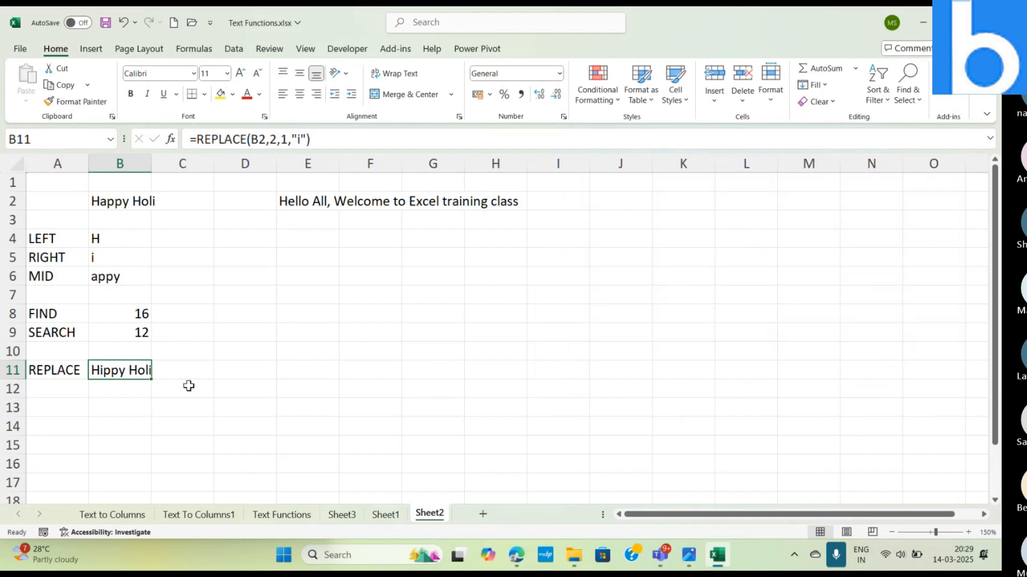
Step: Auto-fit the width of column B and change the new text in B11's REPLACE formula to "ii"
{"action": "double_click", "coordinate": [149, 163]}
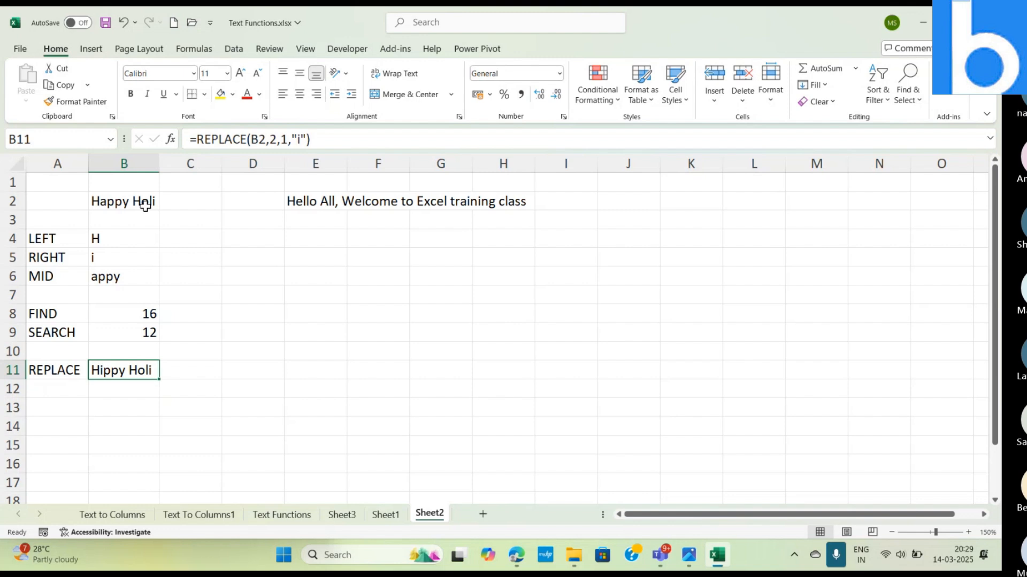
{"action": "left_click", "coordinate": [171, 140]}
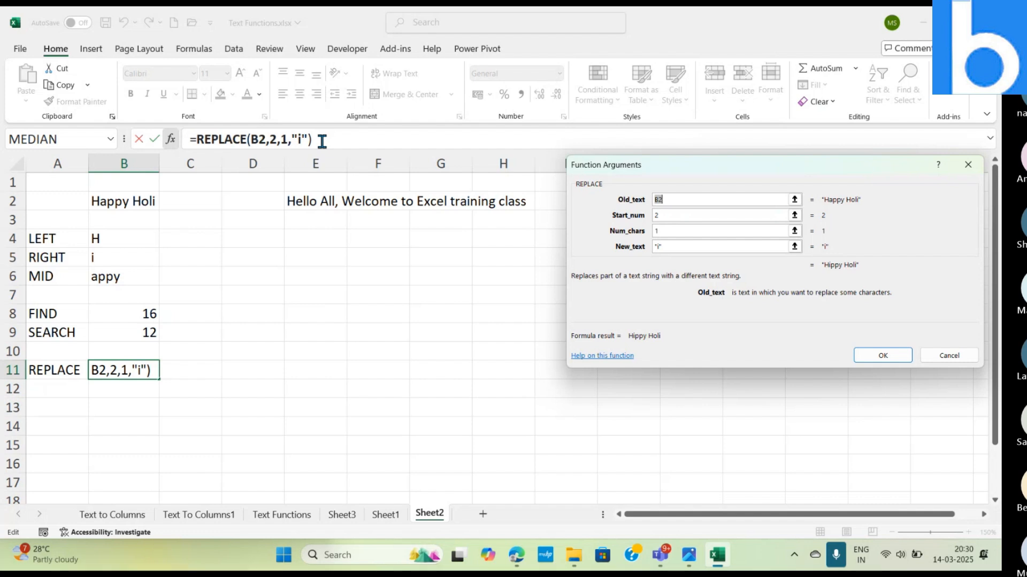
{"action": "left_click", "coordinate": [682, 245]}
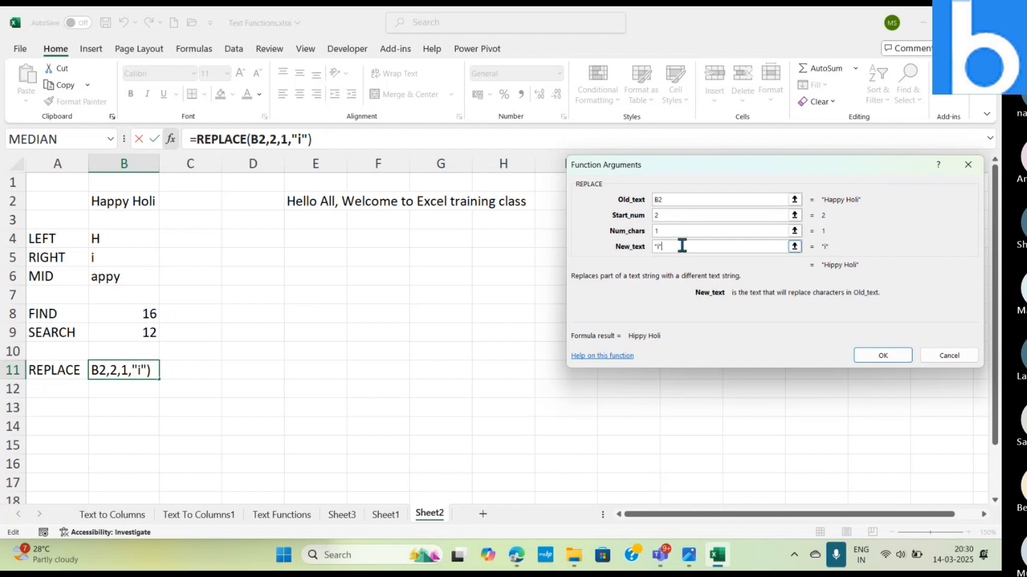
{"action": "key", "text": "BackSpace"}
{"action": "key", "text": "BackSpace"}
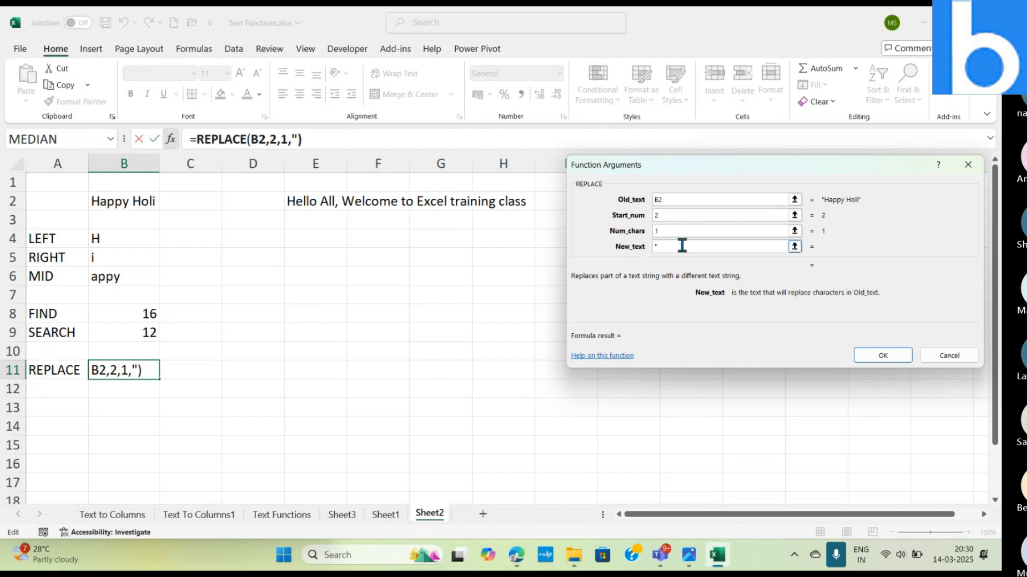
{"action": "key", "text": "BackSpace"}
{"action": "type", "text": "ii"}
{"action": "key", "text": "Tab"}
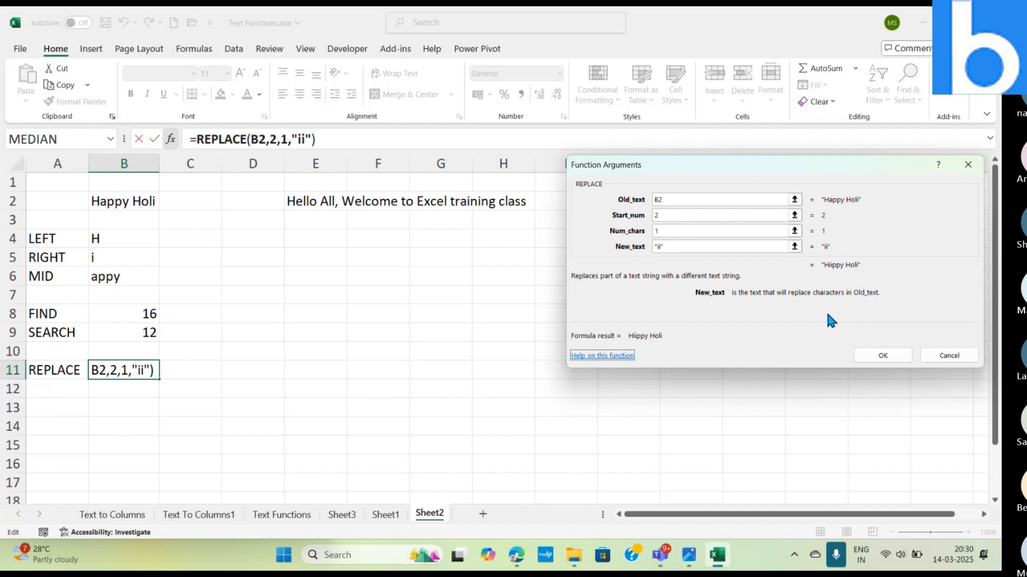
{"action": "left_click", "coordinate": [877, 350]}
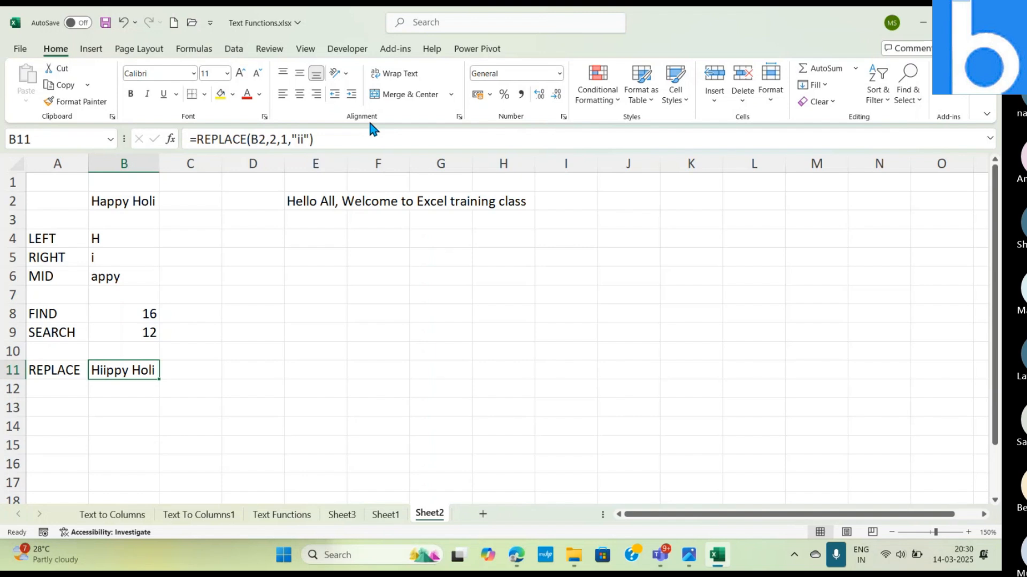
Step: Switch to the Teams meeting, close its transcript and recording notice, and open the meeting chat
{"action": "left_click", "coordinate": [170, 140]}
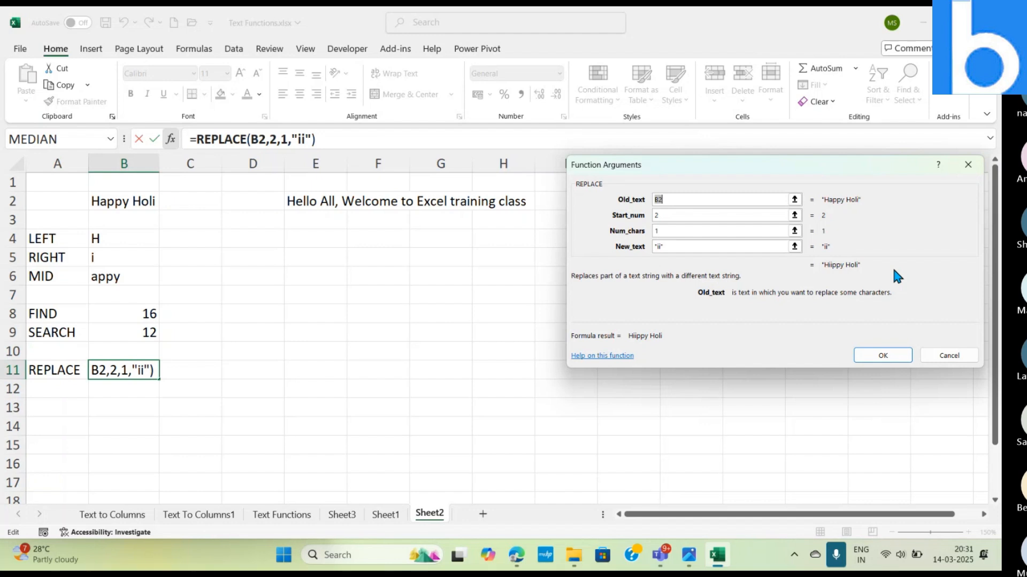
{"action": "key", "text": "alt+Tab"}
{"action": "key", "text": "alt+Tab"}
{"action": "key", "text": "alt+Tab"}
{"action": "key", "text": "alt+Tab"}
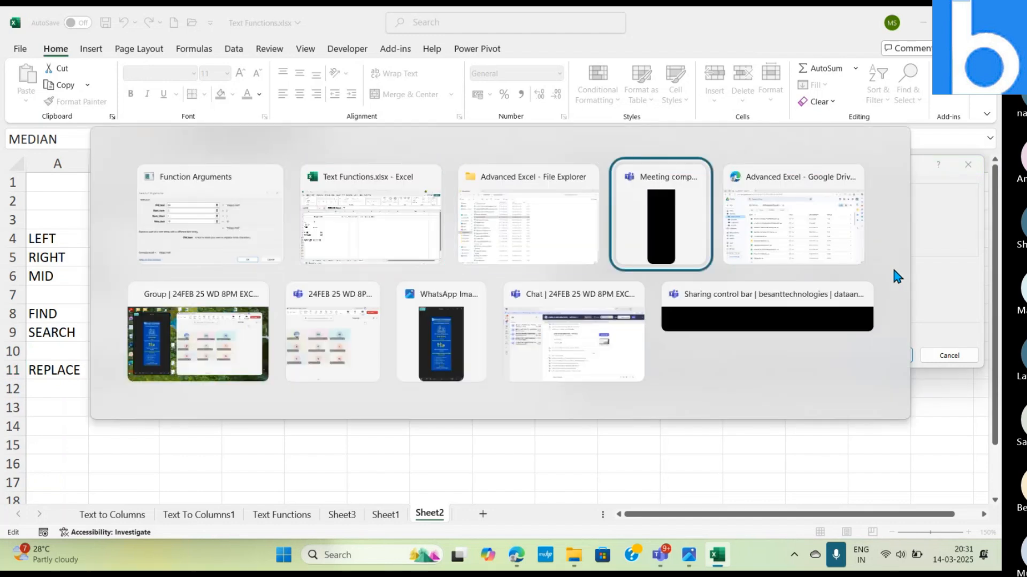
{"action": "key", "text": "alt+Tab"}
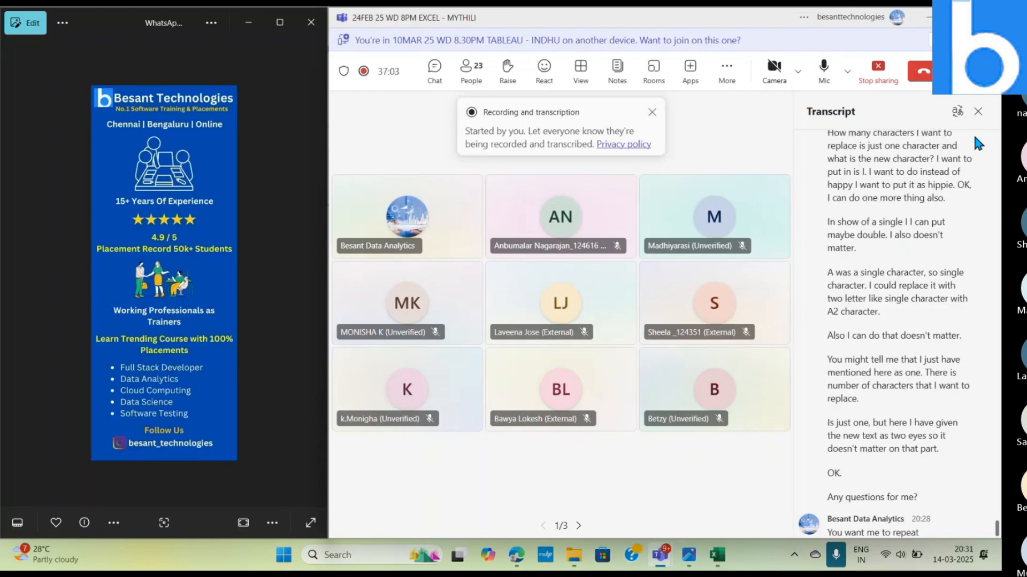
{"action": "left_click", "coordinate": [977, 111]}
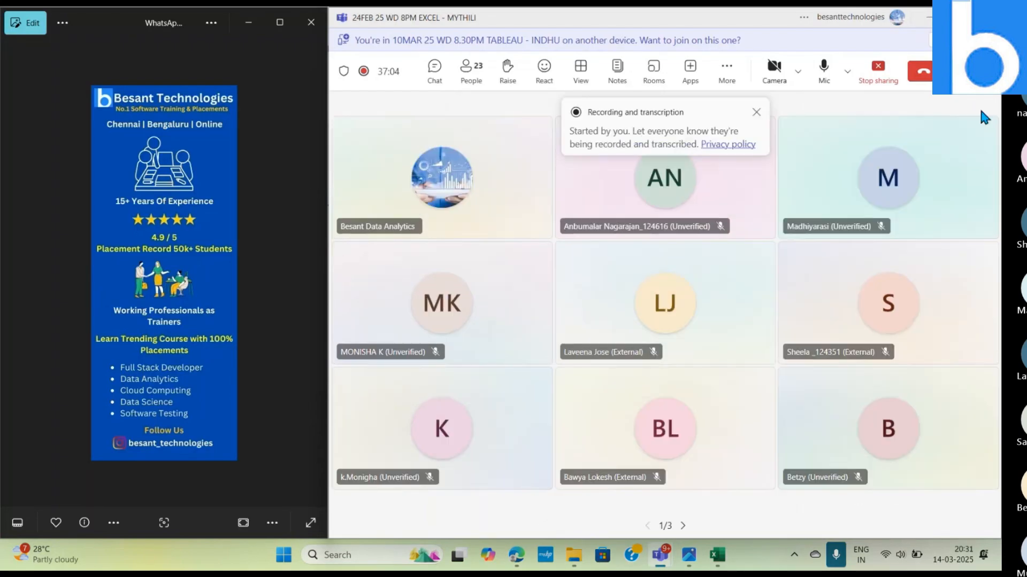
{"action": "left_click", "coordinate": [756, 112]}
{"action": "left_click", "coordinate": [423, 81]}
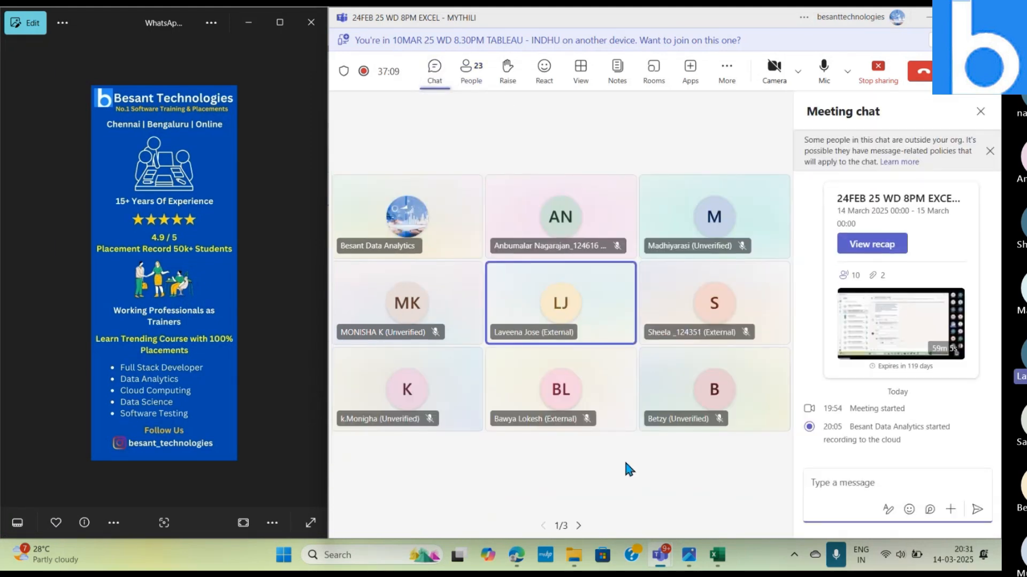
Step: Return to the Excel workbook, review the REPLACE arguments of B11 and close them without changes
{"action": "key", "text": "alt+Tab"}
{"action": "key", "text": "alt+Tab"}
{"action": "key", "text": "alt+Tab"}
{"action": "key", "text": "alt+Tab"}
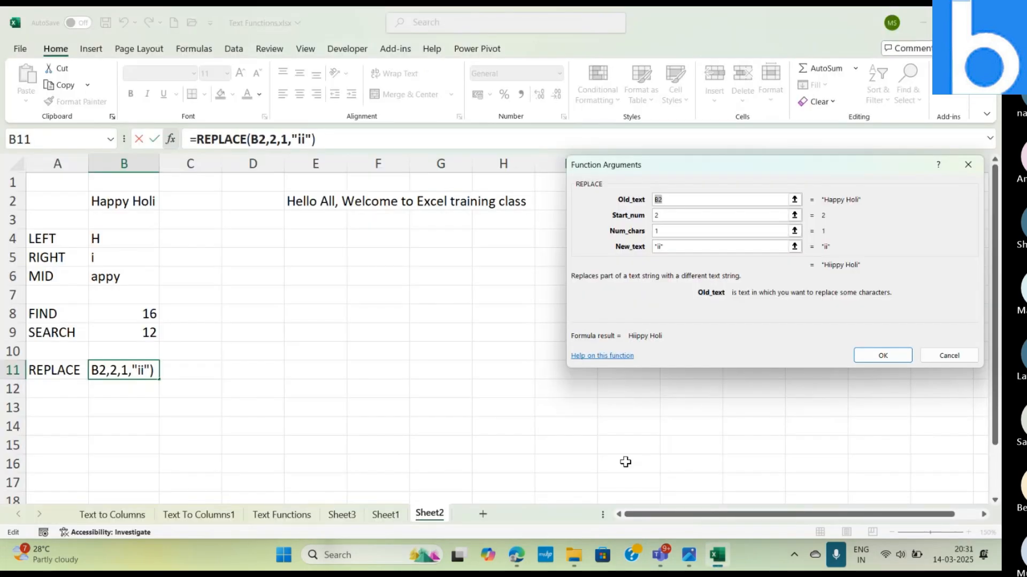
{"action": "left_click", "coordinate": [678, 201]}
{"action": "left_click", "coordinate": [947, 358]}
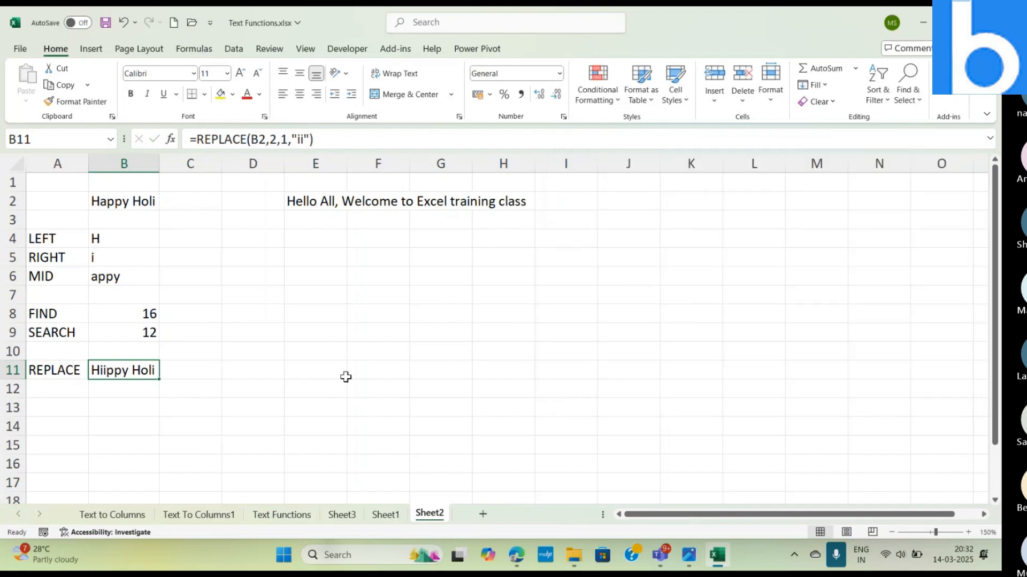
Step: Label cell A12 as SUBSTITUTE and auto-fit the width of column A
{"action": "left_click", "coordinate": [61, 386]}
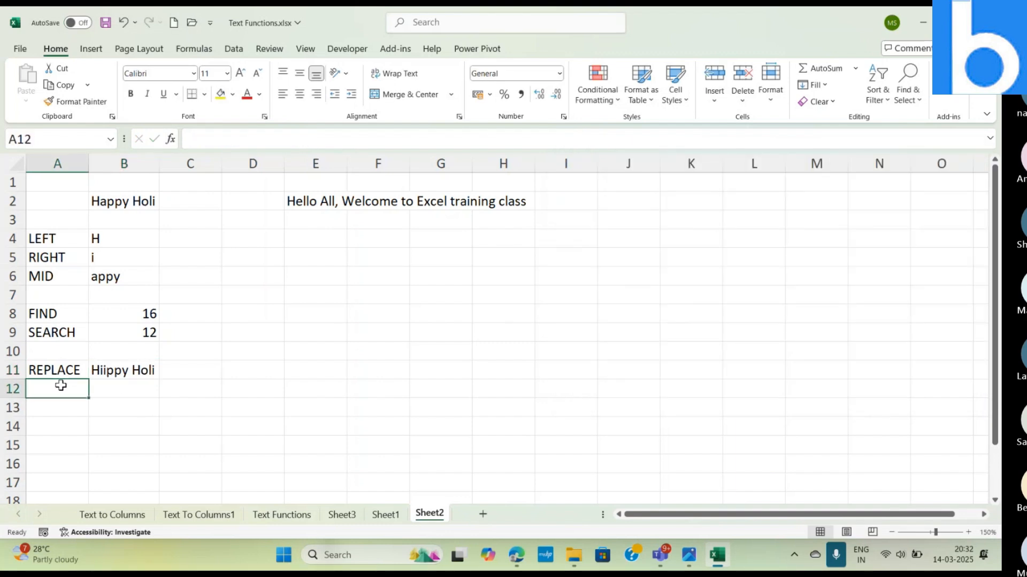
{"action": "type", "text": "SUBS"}
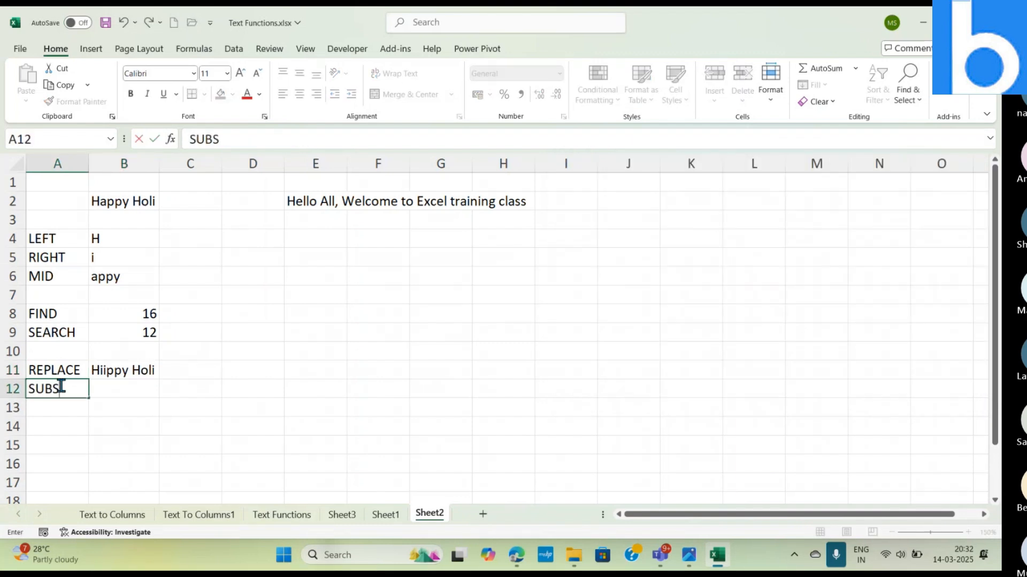
{"action": "type", "text": "TITUTE"}
{"action": "key", "text": "BackSpace"}
{"action": "type", "text": "TE"}
{"action": "key", "text": "Tab"}
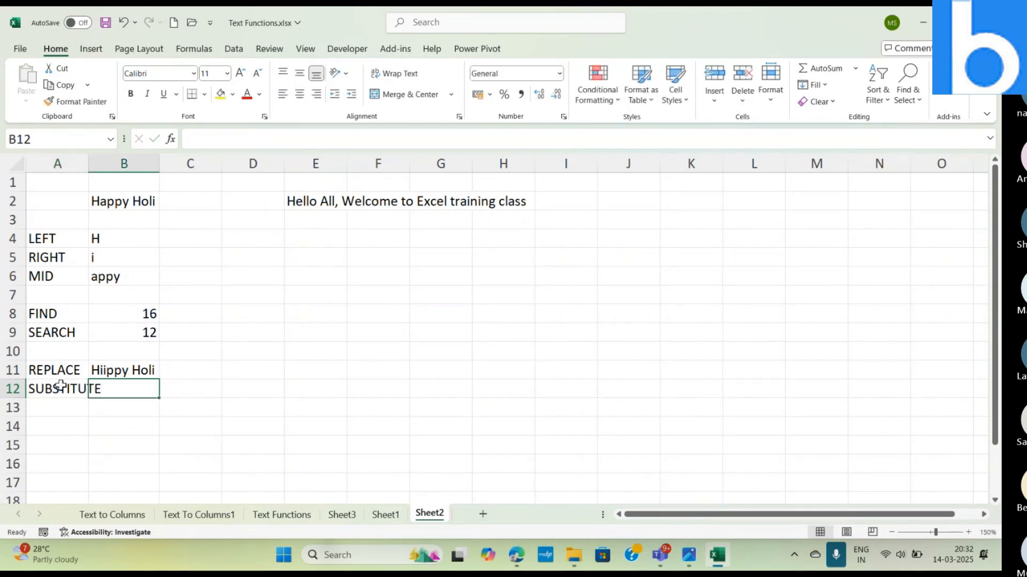
{"action": "double_click", "coordinate": [87, 163]}
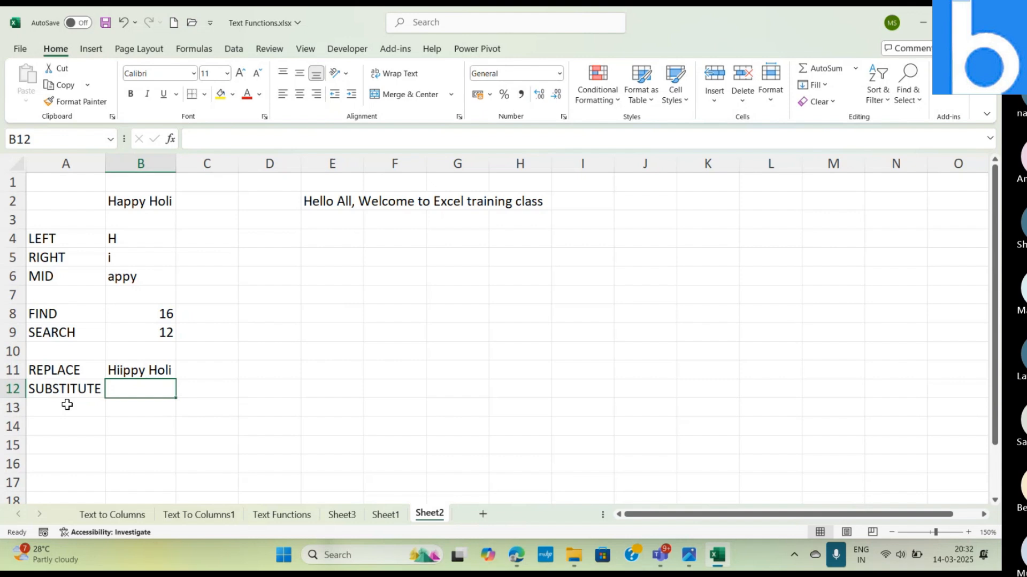
Step: Build a SUBSTITUTE formula in B12 on the text in B2, with old text "pp" and new text "xx"
{"action": "type", "text": "=SUB"}
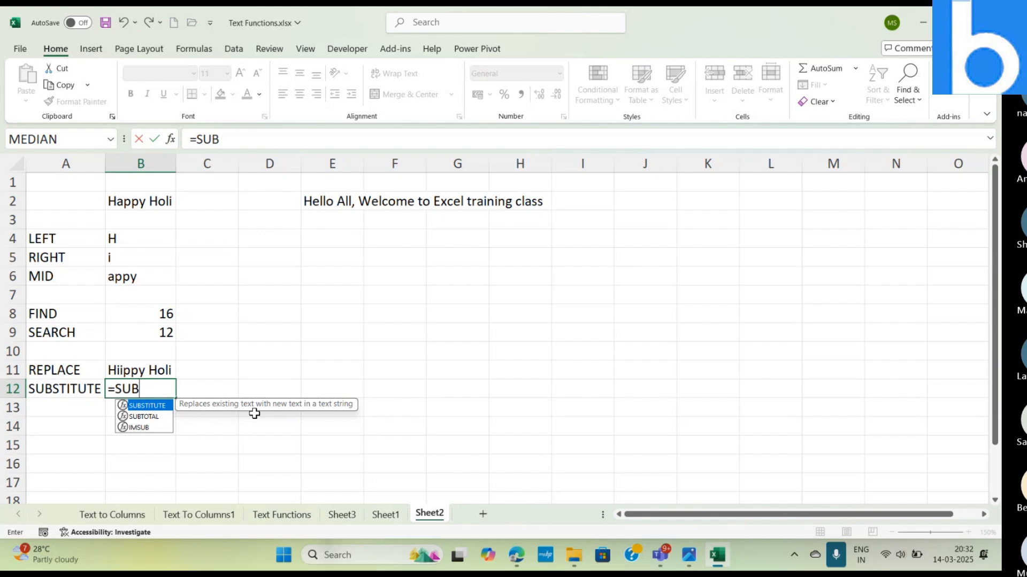
{"action": "key", "text": "Tab"}
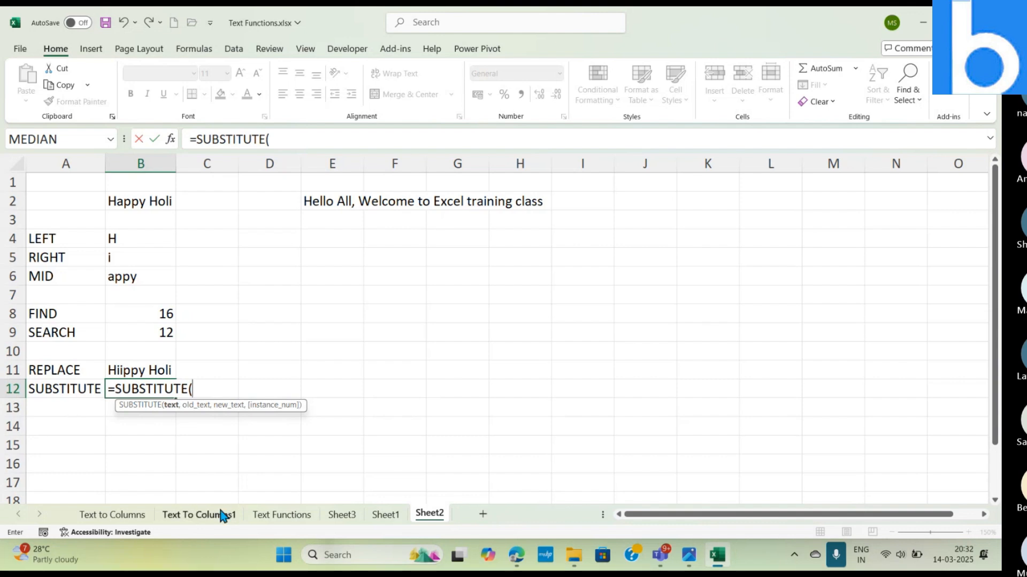
{"action": "left_click", "coordinate": [169, 142]}
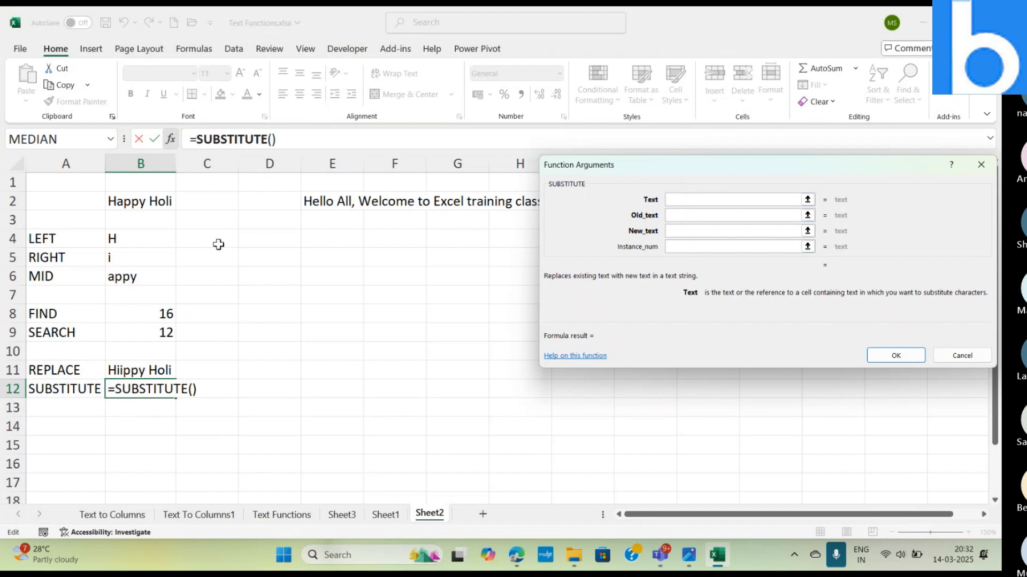
{"action": "left_click", "coordinate": [132, 203]}
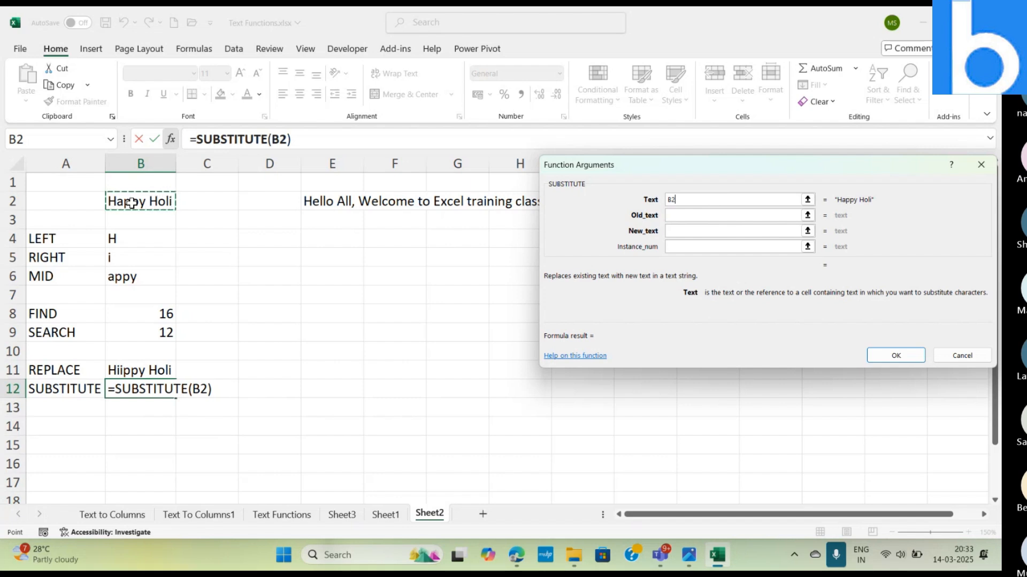
{"action": "left_click", "coordinate": [686, 218]}
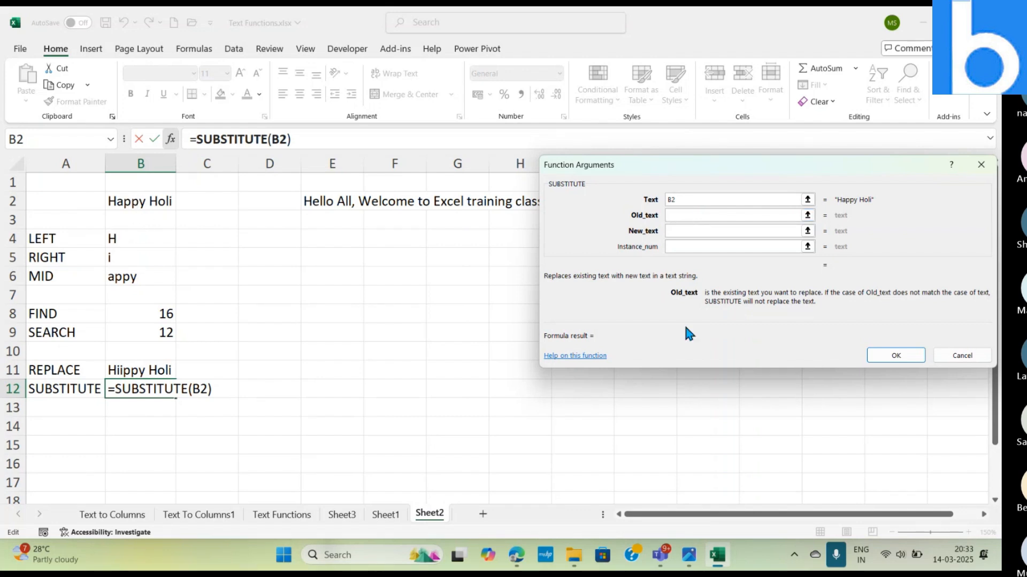
{"action": "left_click", "coordinate": [744, 233]}
{"action": "type", "text": "pp"}
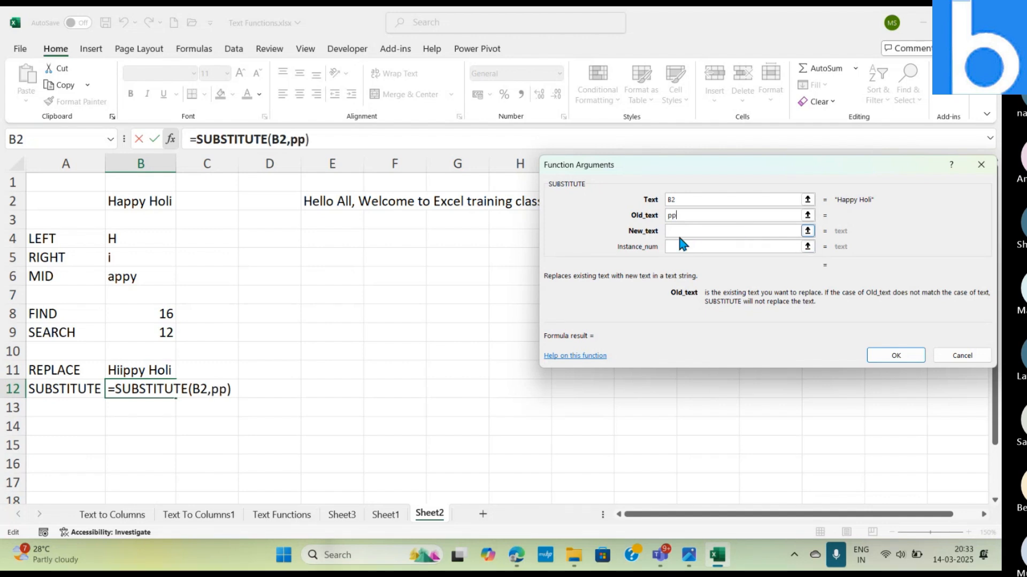
{"action": "left_click", "coordinate": [678, 233]}
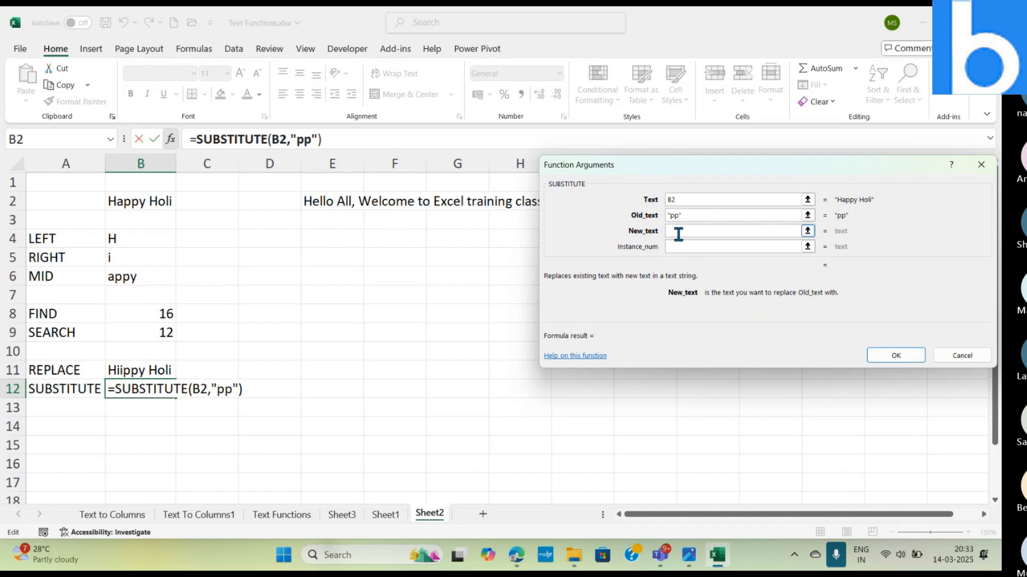
{"action": "type", "text": "xx"}
{"action": "key", "text": "Tab"}
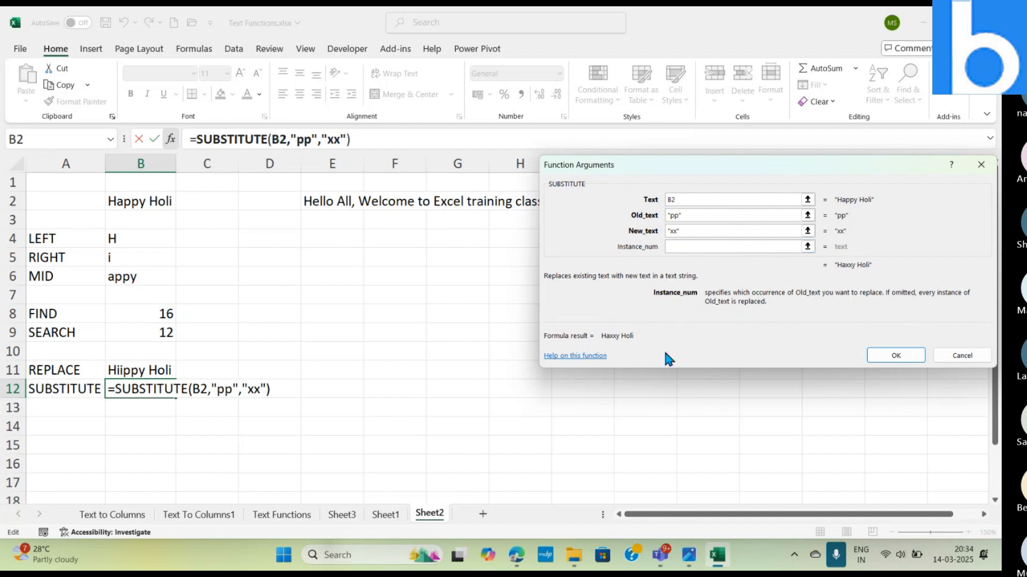
Step: Shorten the old text to "p" and the new text to "x", leave the instance number blank, and apply B12's formula
{"action": "left_click", "coordinate": [699, 214]}
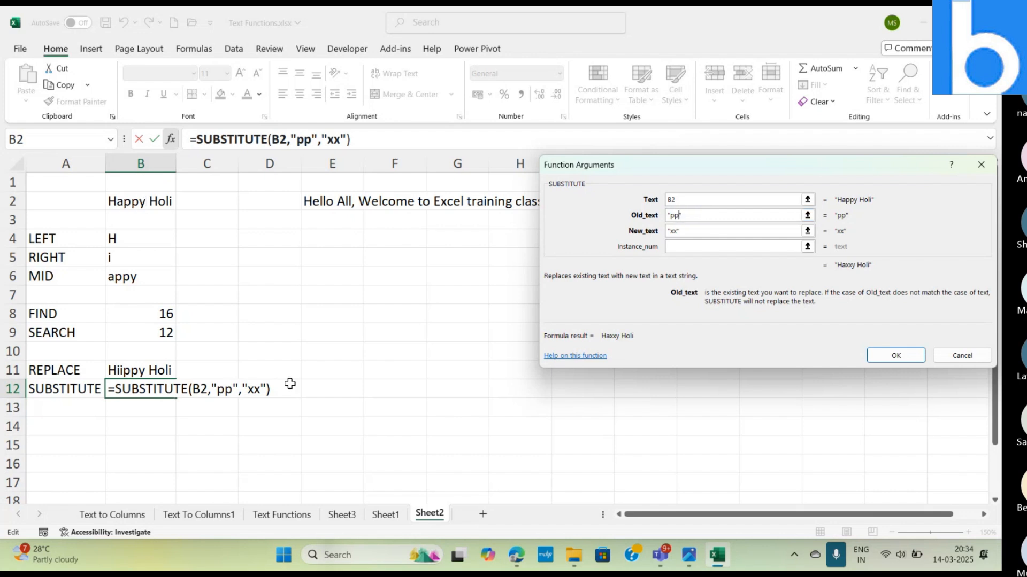
{"action": "key", "text": "BackSpace"}
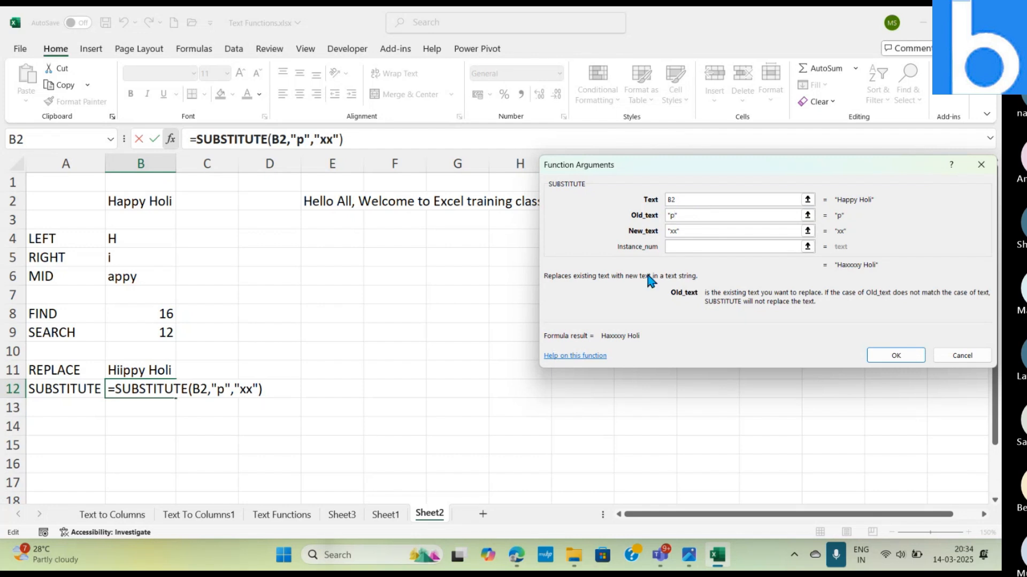
{"action": "left_click", "coordinate": [676, 231]}
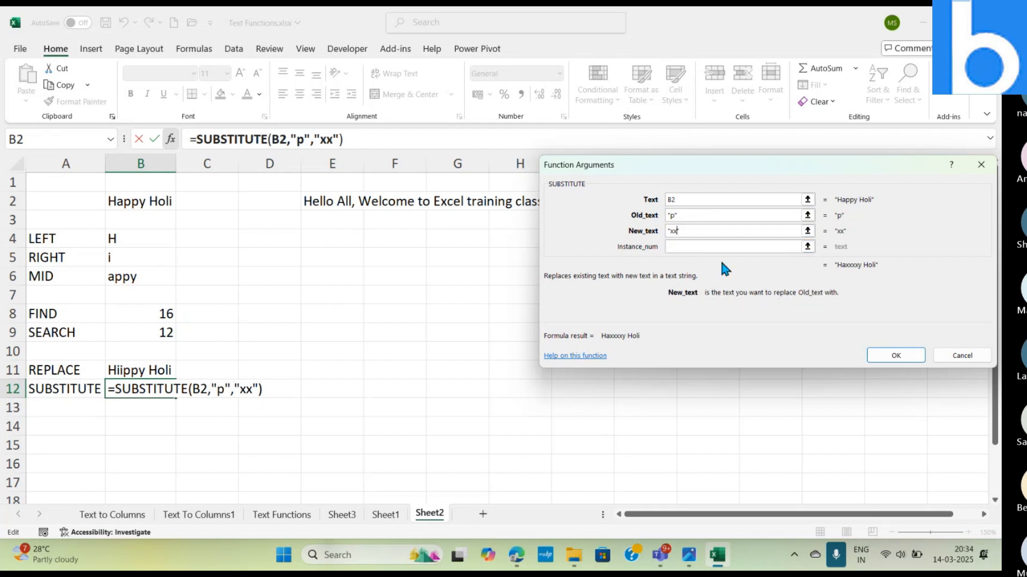
{"action": "key", "text": "BackSpace"}
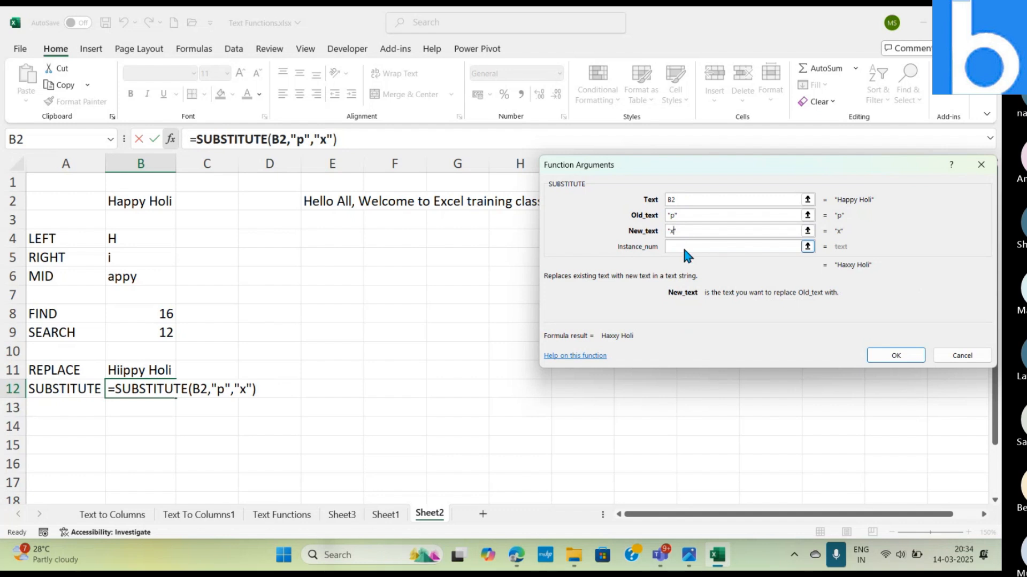
{"action": "left_click", "coordinate": [683, 247]}
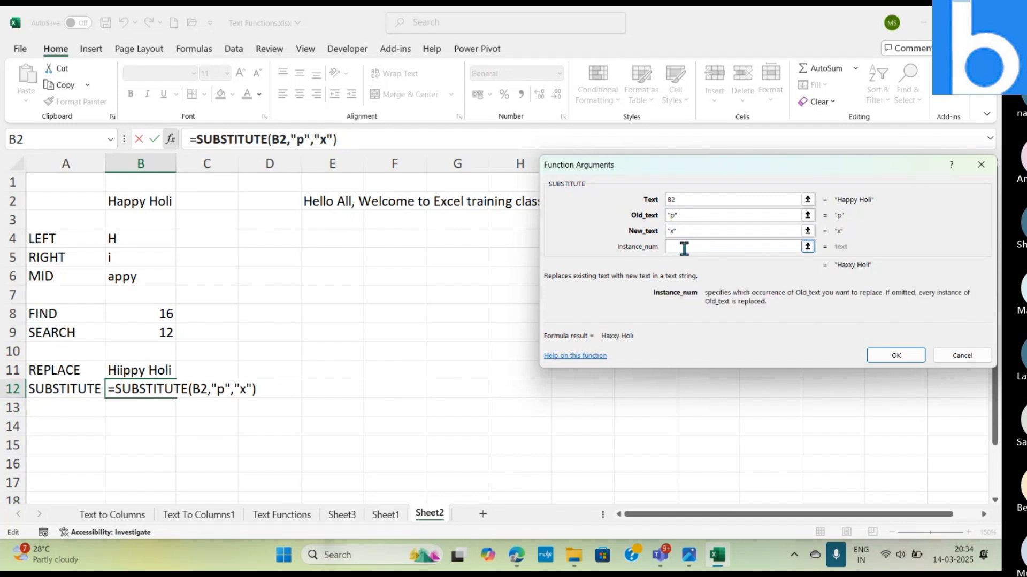
{"action": "left_click", "coordinate": [888, 355]}
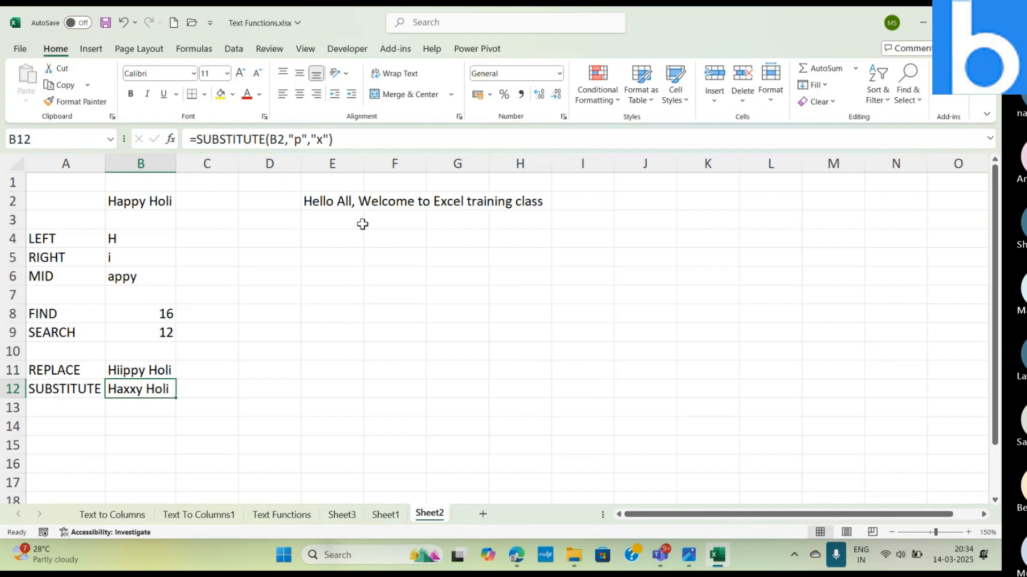
Step: Add instance number 1 to the SUBSTITUTE formula in B12 so only the first "p" is replaced
{"action": "left_click", "coordinate": [329, 140]}
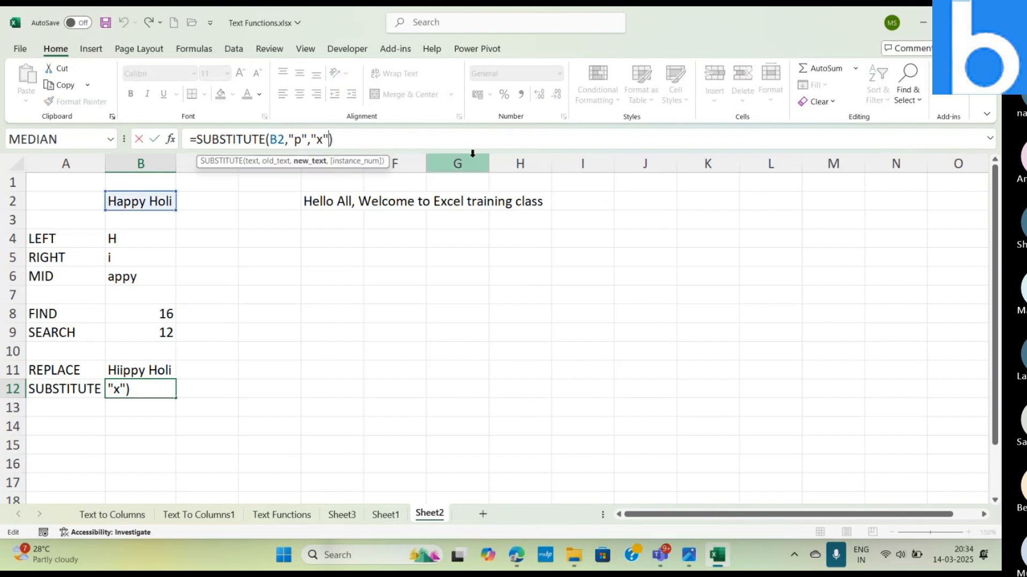
{"action": "type", "text": ",1"}
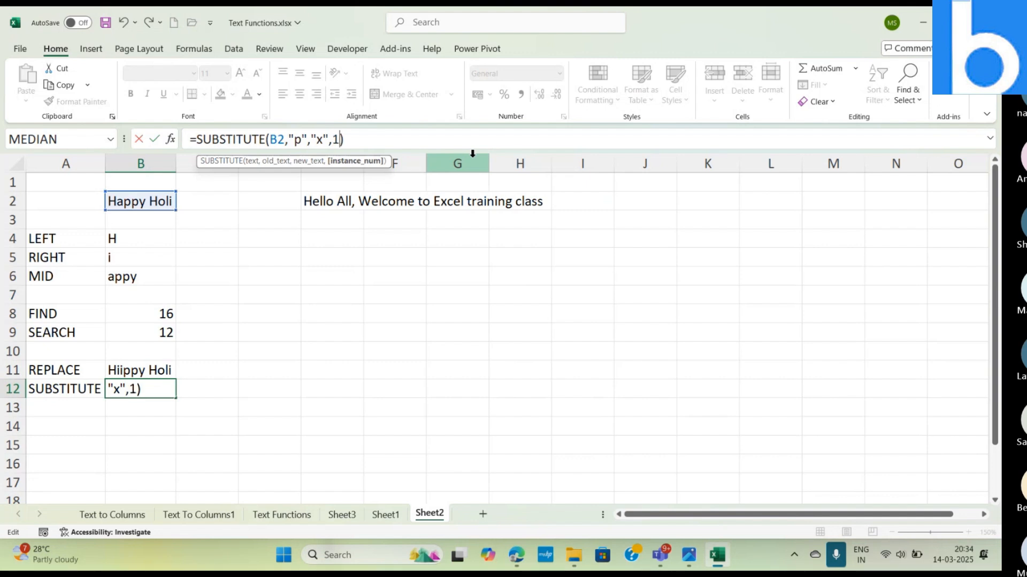
{"action": "key", "text": "Return"}
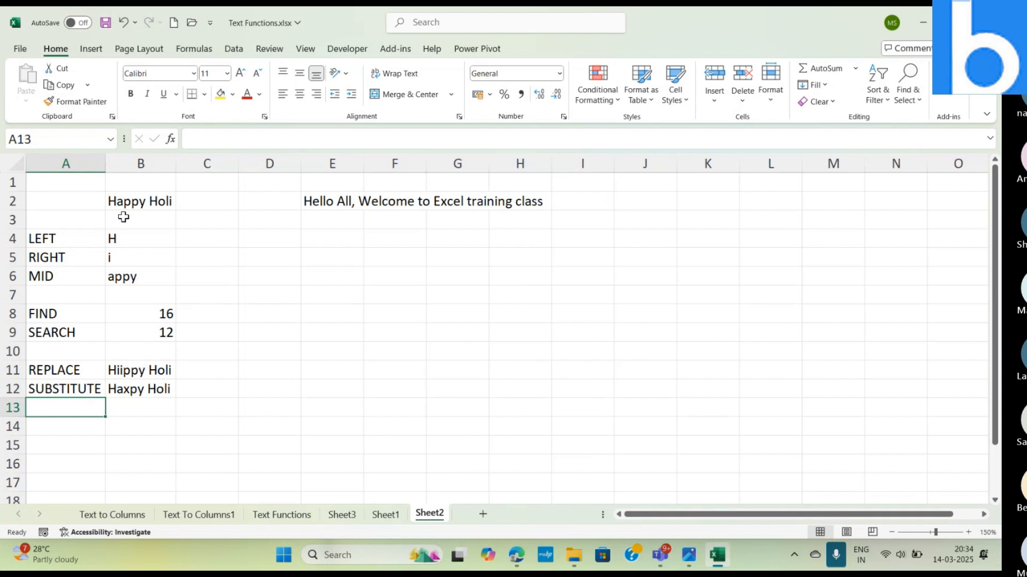
Step: Set the instance number in B12's SUBSTITUTE formula to 2
{"action": "left_click", "coordinate": [146, 390]}
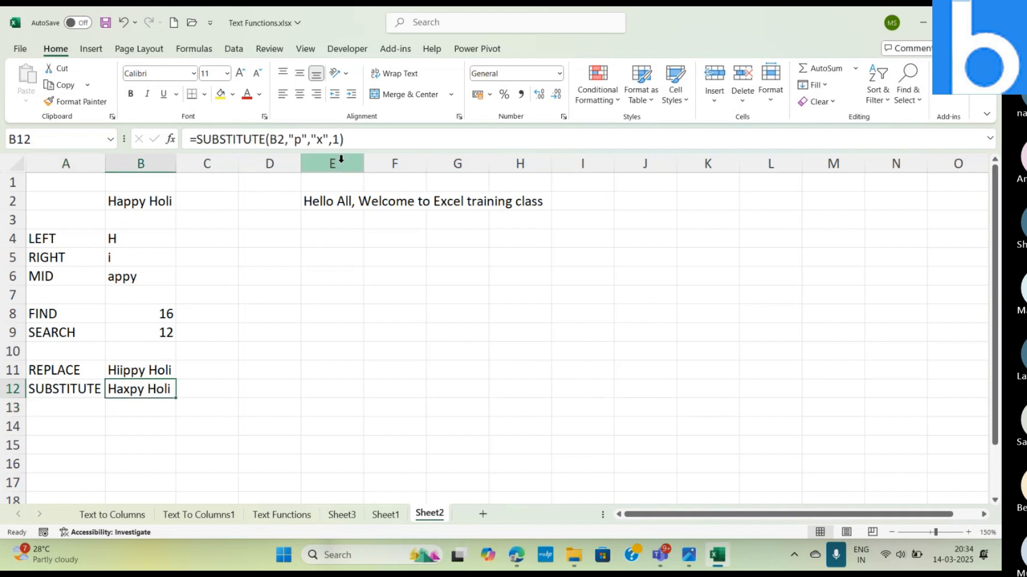
{"action": "left_click", "coordinate": [334, 141]}
{"action": "key", "text": "BackSpace"}
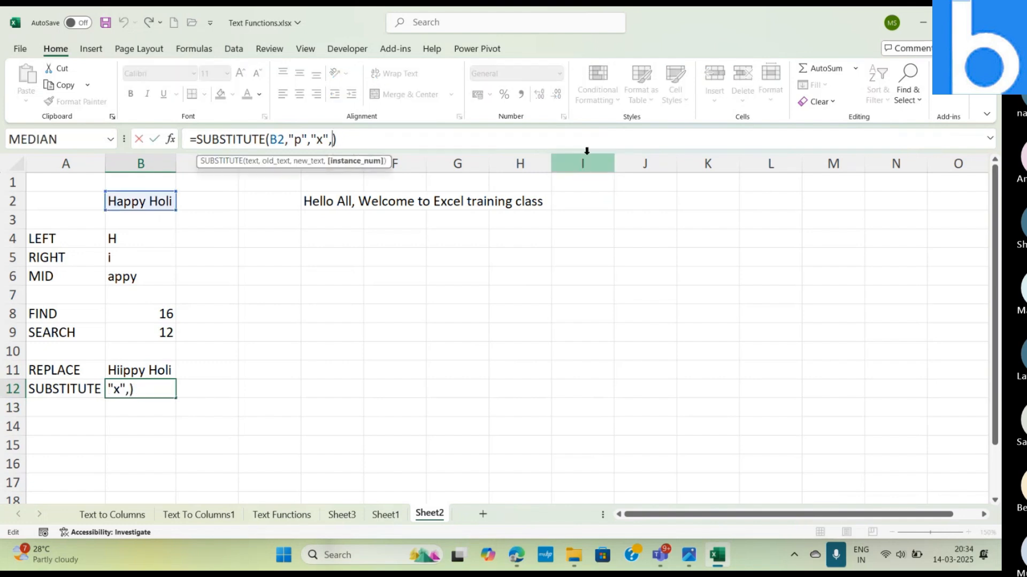
{"action": "type", "text": "2"}
{"action": "key", "text": "Return"}
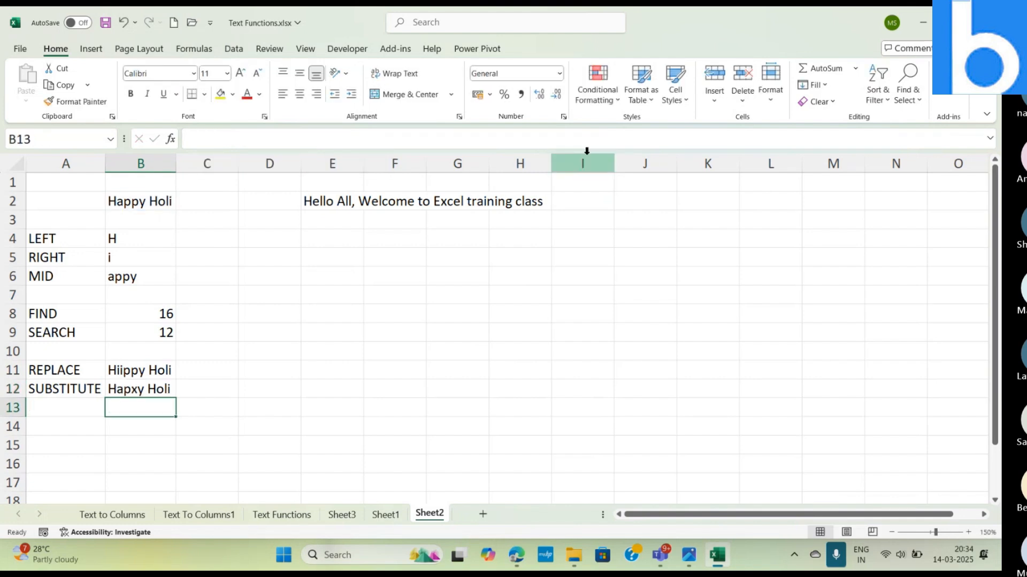
Step: Remove the instance number argument from B12's SUBSTITUTE formula so every "p" is replaced with "x"
{"action": "key", "text": "Up"}
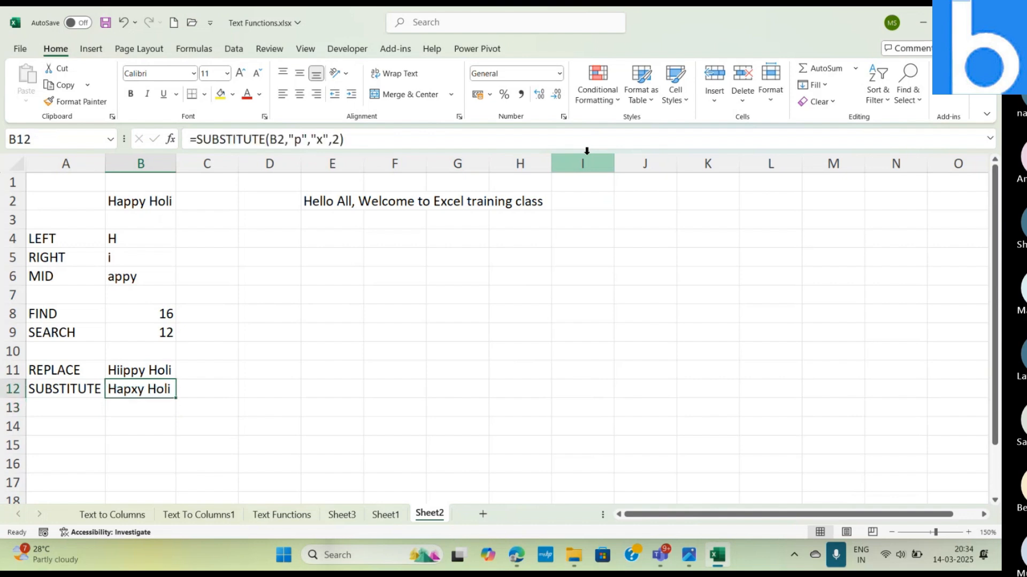
{"action": "left_click", "coordinate": [337, 140]}
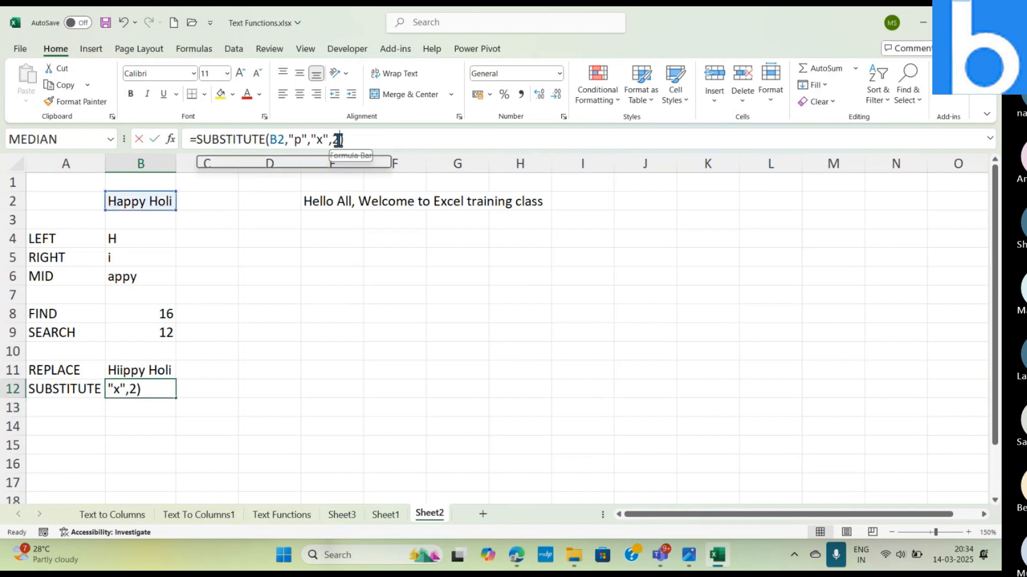
{"action": "key", "text": "BackSpace"}
{"action": "key", "text": "BackSpace"}
{"action": "key", "text": "Return"}
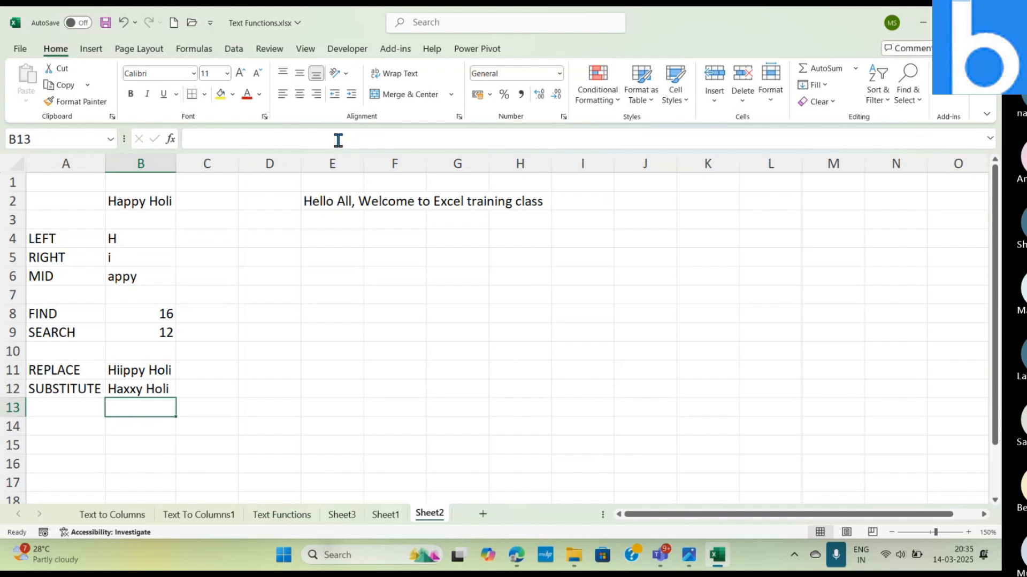
{"action": "key", "text": "Up"}
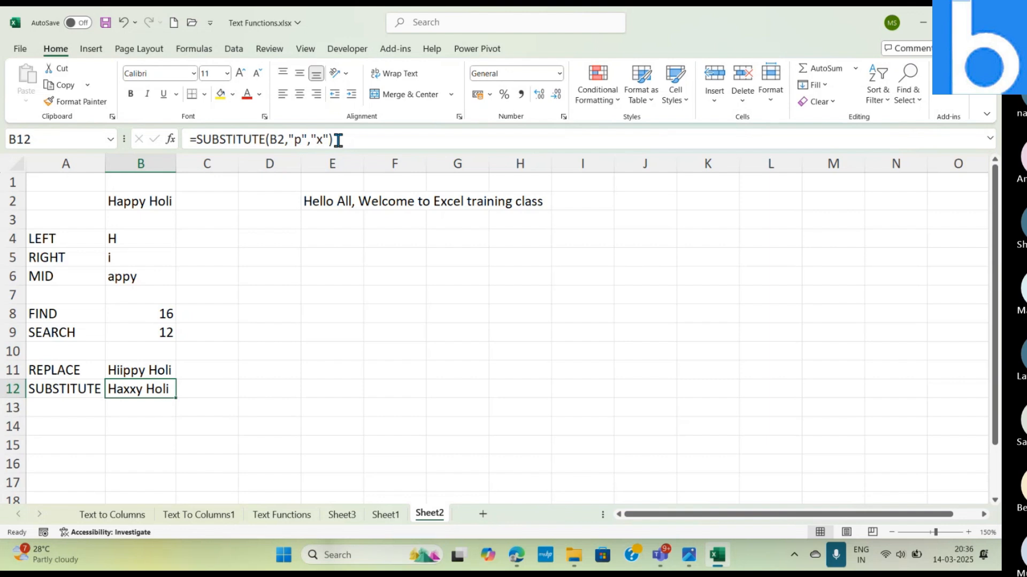
Step: Enter =SUBSTITUTE(E2, " ", "") in B14 to strip all spaces from the welcome sentence in E2
{"action": "left_click", "coordinate": [131, 194]}
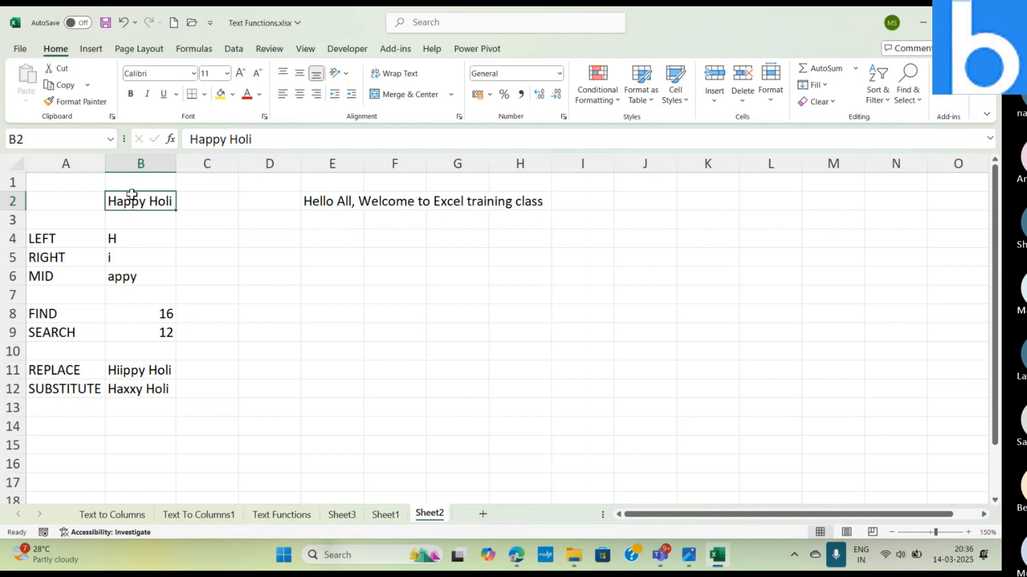
{"action": "left_click", "coordinate": [316, 203]}
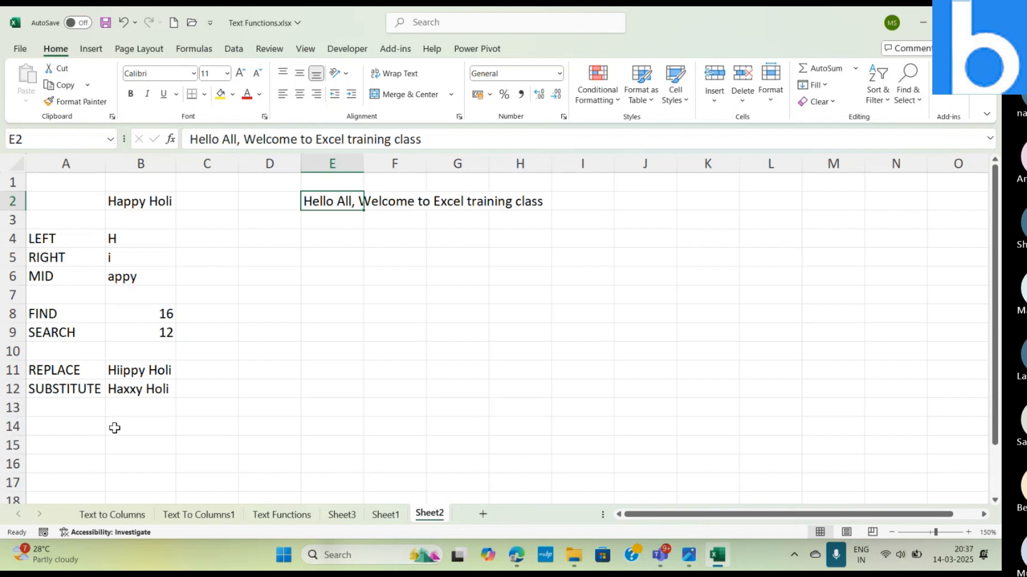
{"action": "left_click", "coordinate": [154, 408]}
{"action": "left_click", "coordinate": [144, 433]}
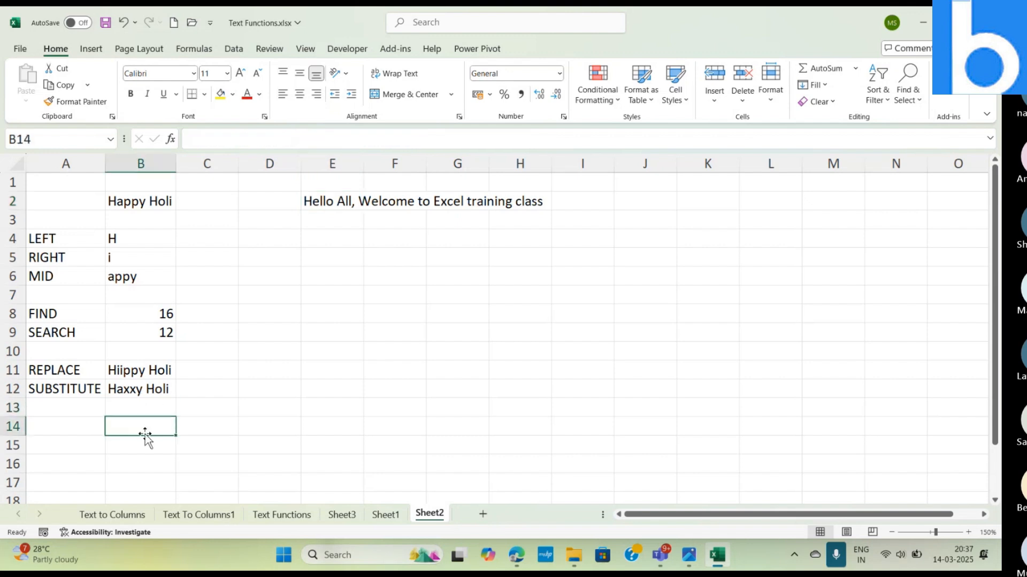
{"action": "type", "text": "=SUB"}
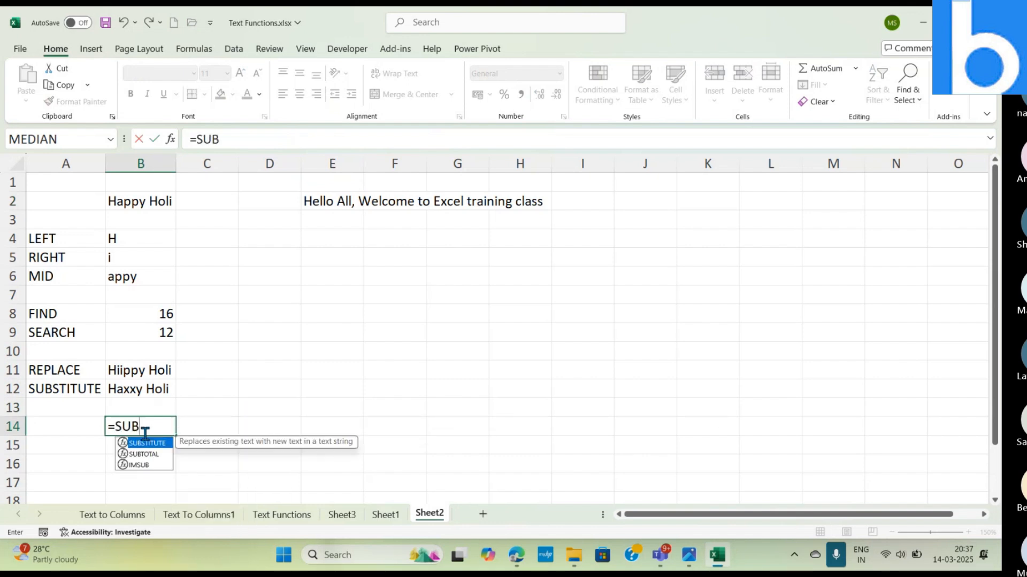
{"action": "key", "text": "Tab"}
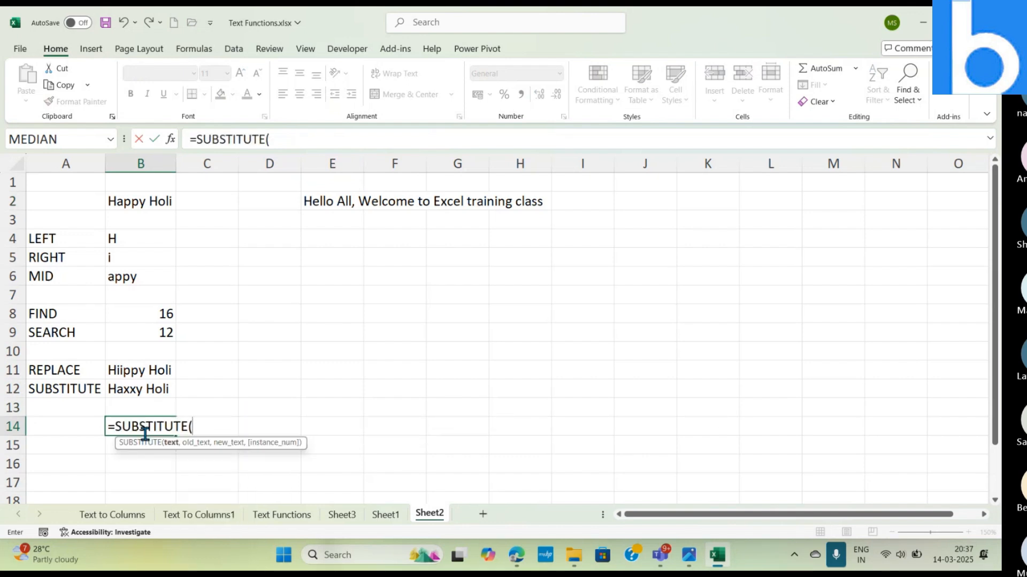
{"action": "left_click", "coordinate": [324, 201]}
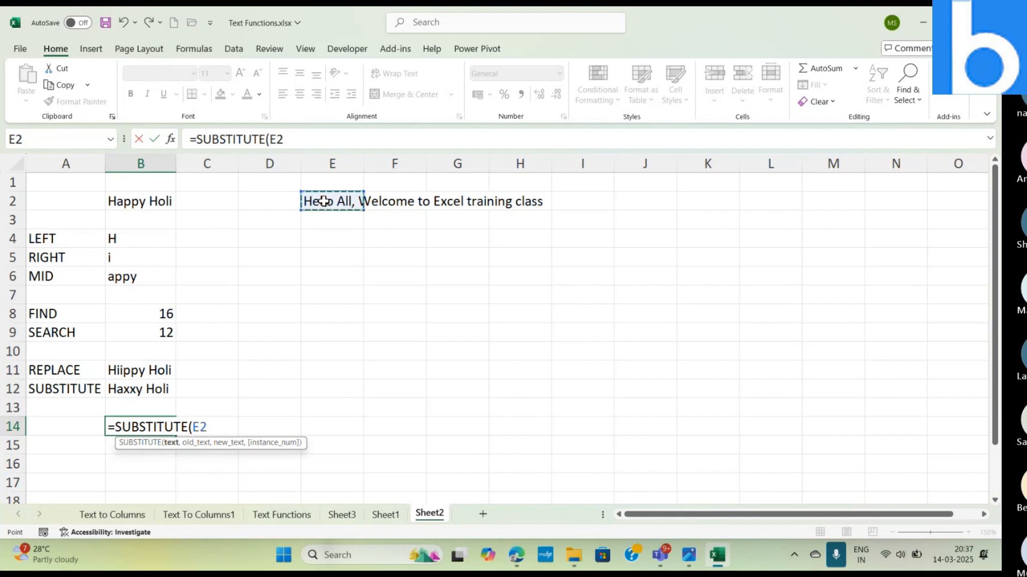
{"action": "type", "text": ","}
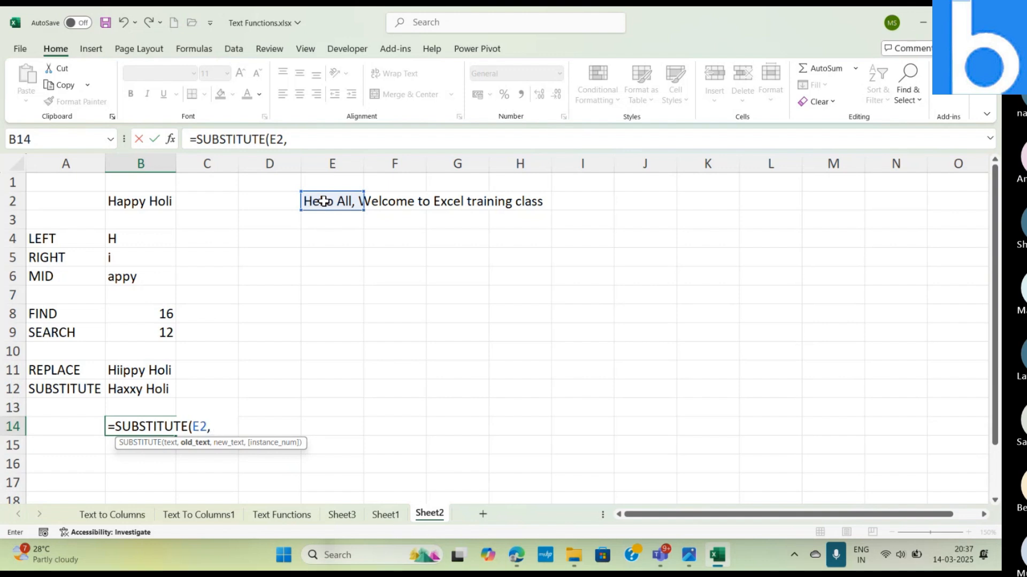
{"action": "type", "text": "\" \","}
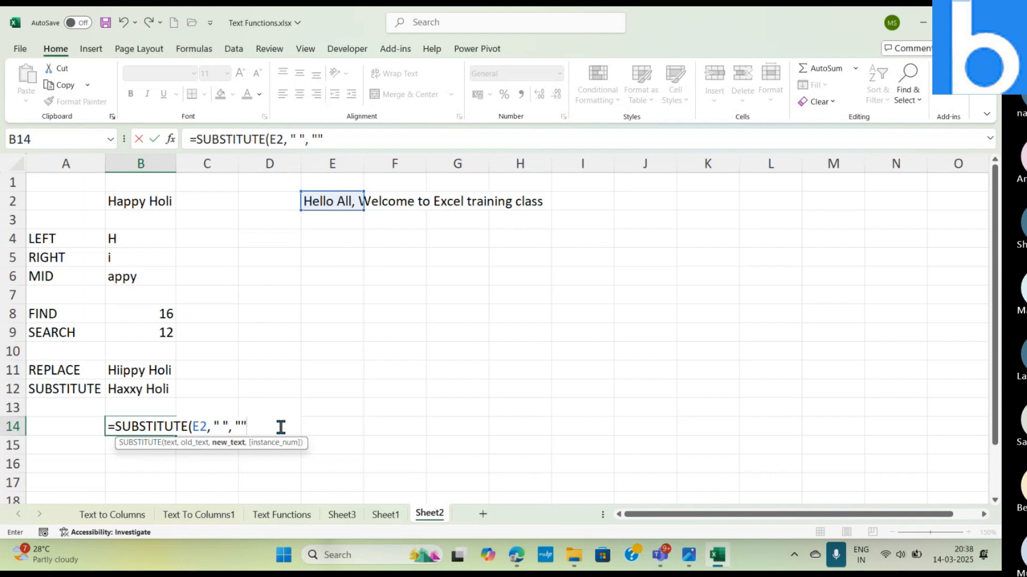
{"action": "type", "text": ")"}
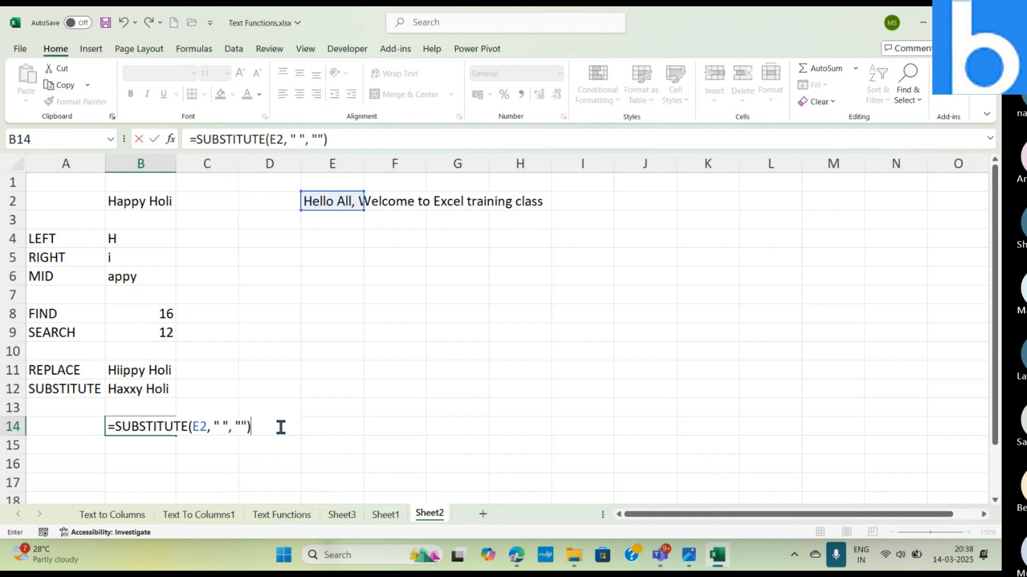
{"action": "key", "text": "Return"}
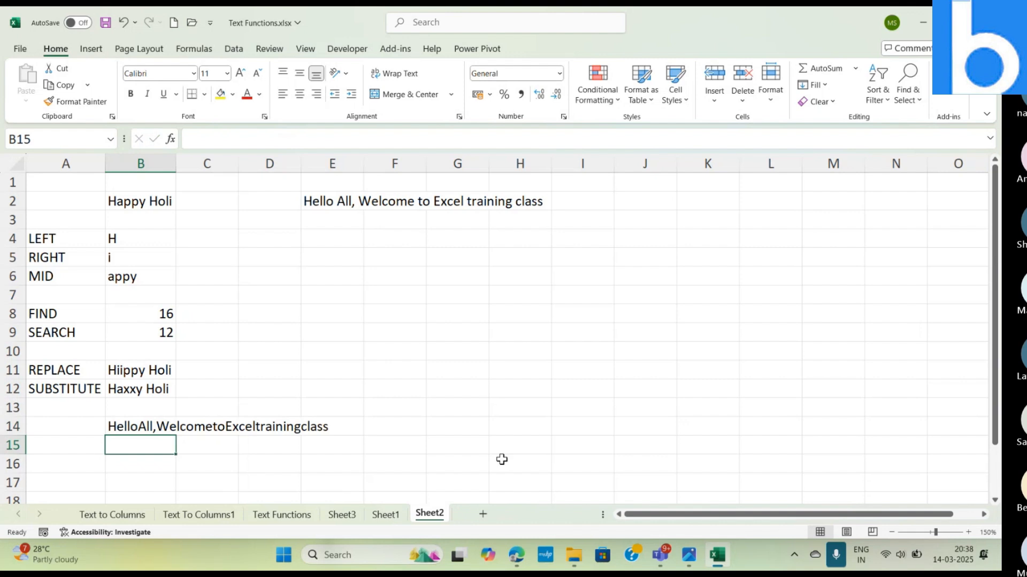
{"action": "key", "text": "Up"}
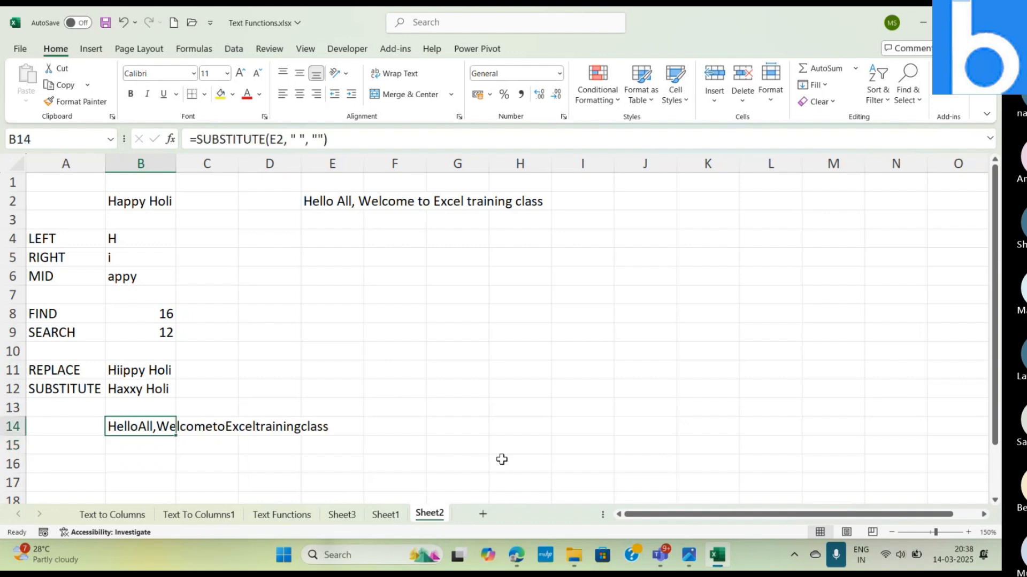